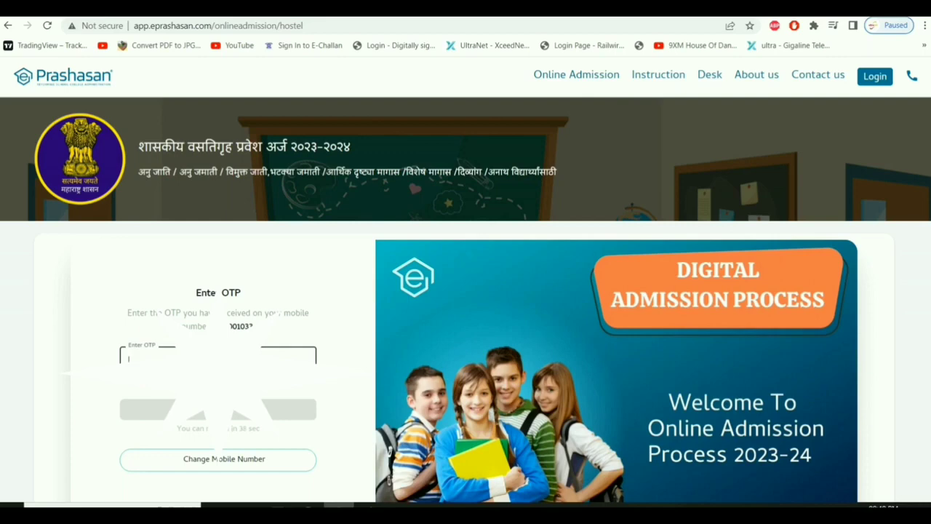
Enter the mobile OTP and verify it.
type("123456")
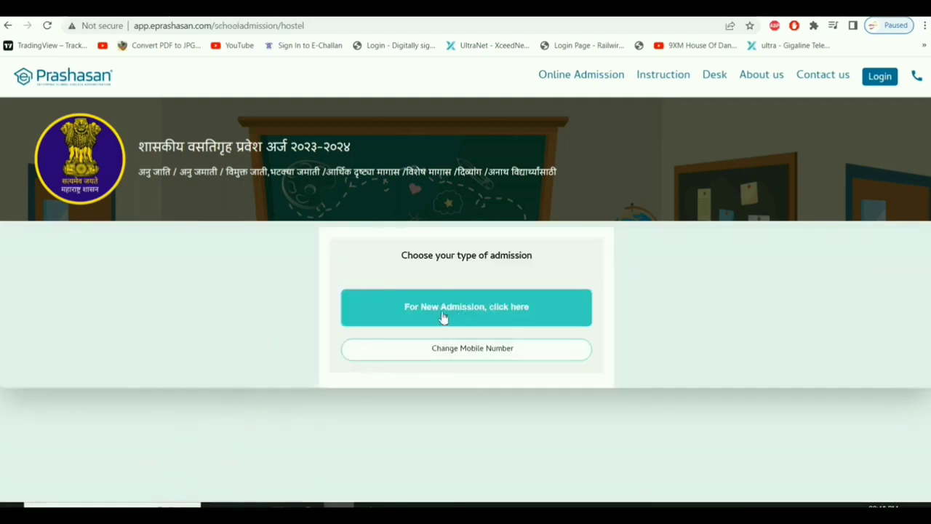
Start a new admission form and enter the student's first, middle and last names.
left_click(514, 316)
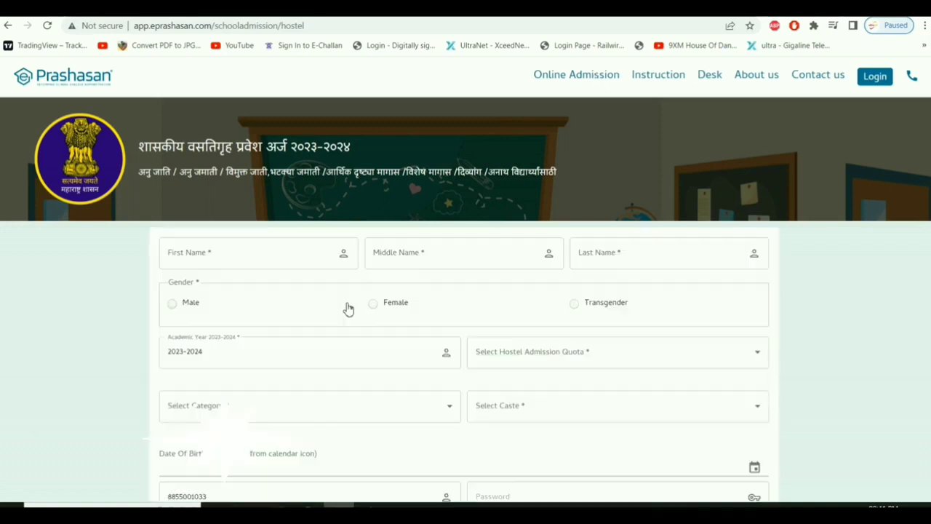
left_click(217, 263)
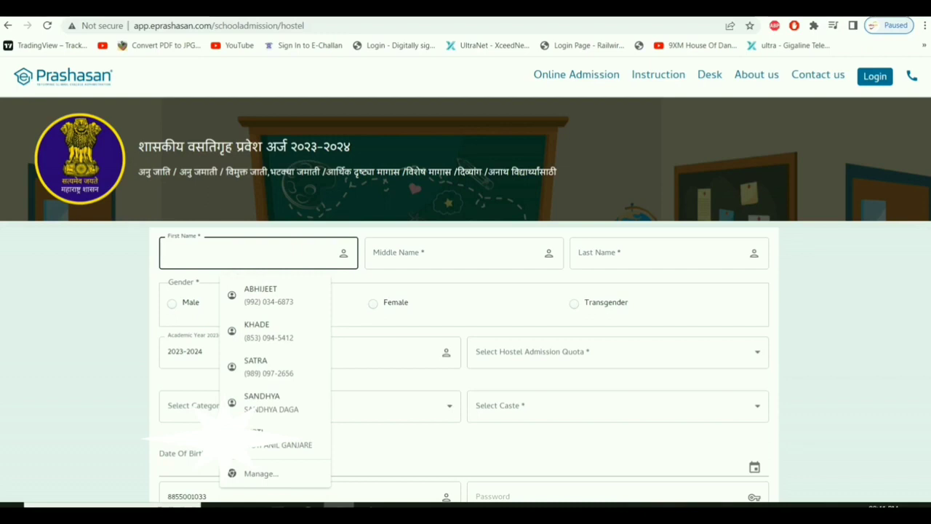
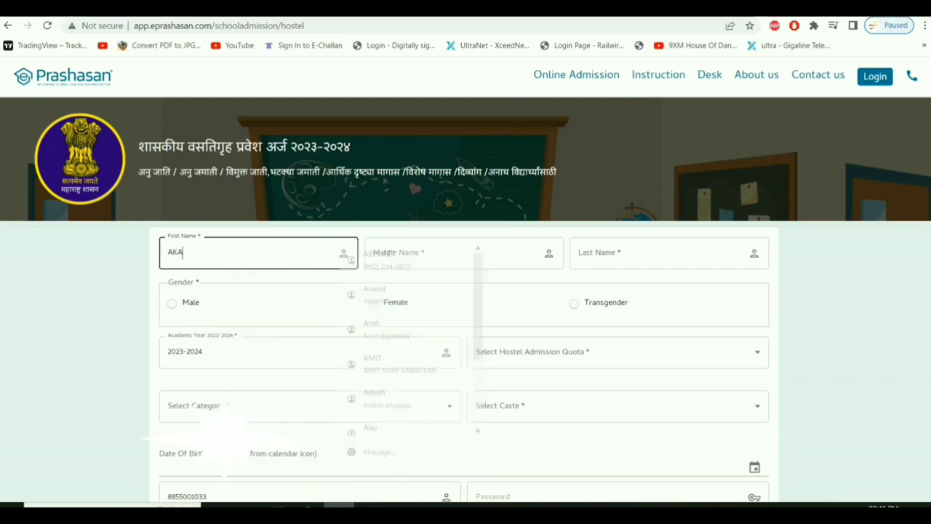
key("Tab")
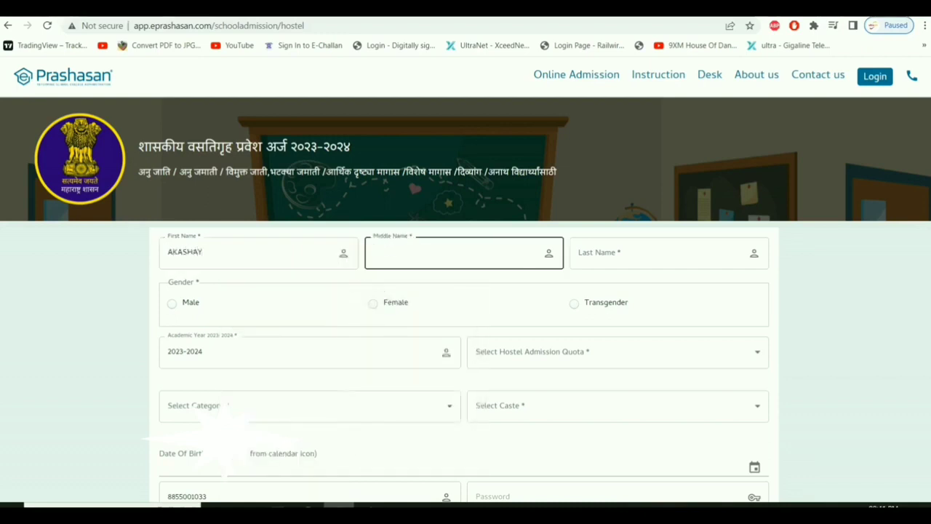
type("RA")
key("Down")
key("Down")
key("Return")
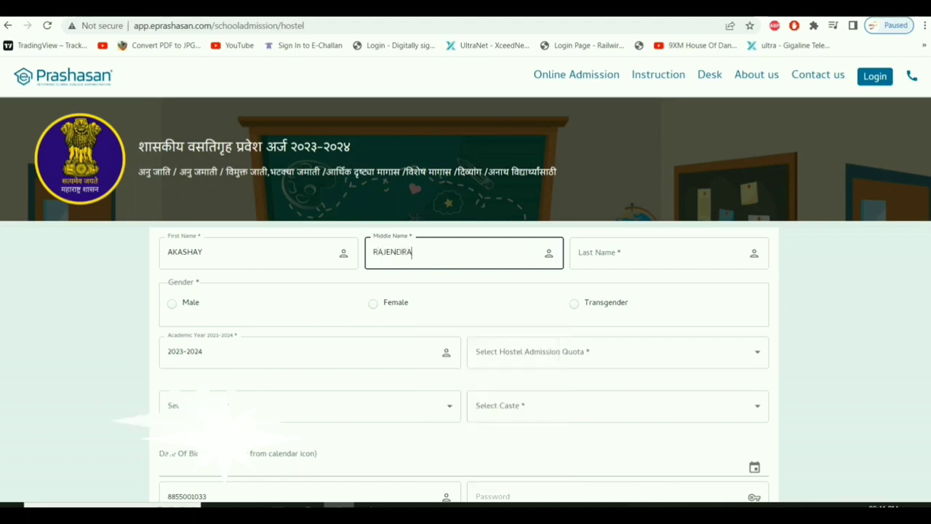
left_click(668, 252)
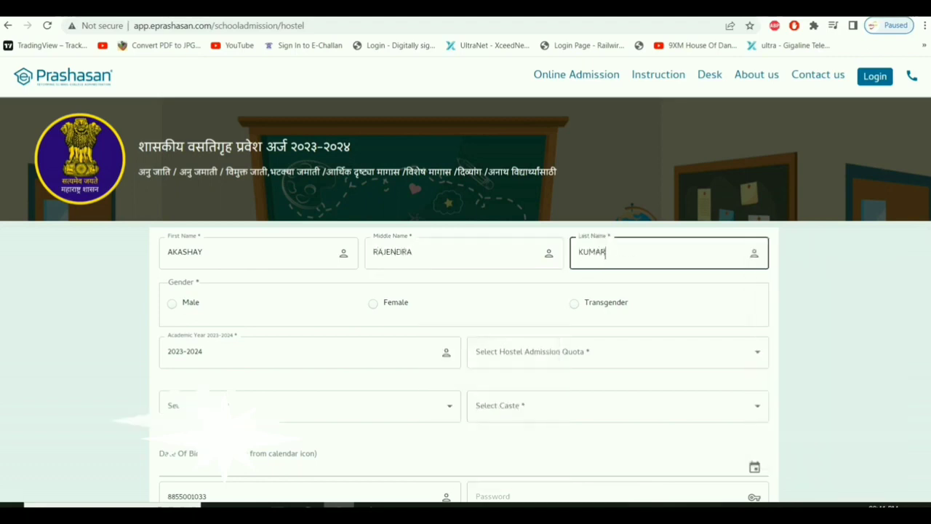
key("Tab")
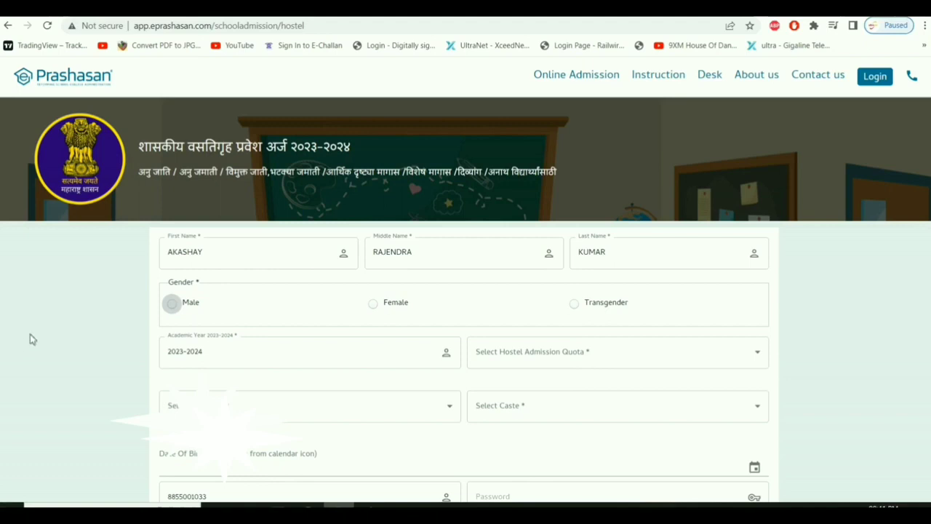
Set the student's gender to Male.
left_click(172, 304)
scroll(187, 306, "down", 1)
left_click(231, 300)
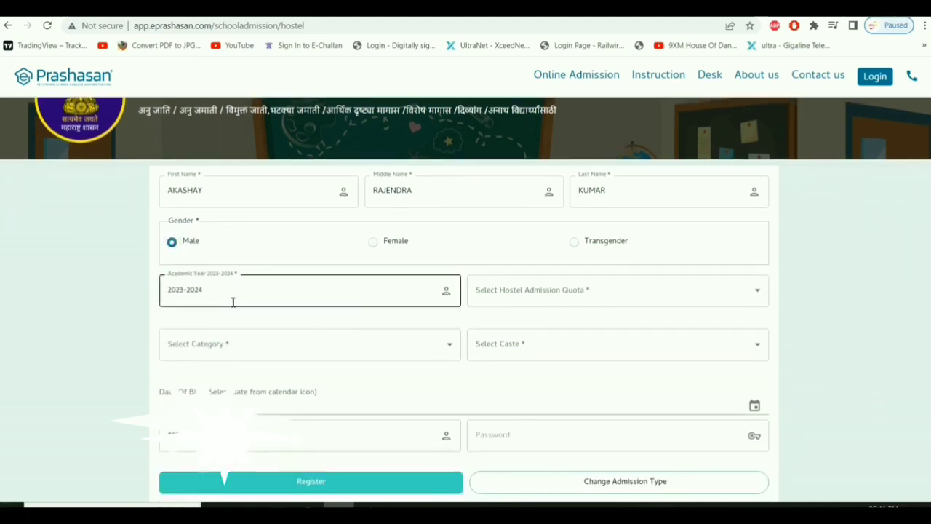
Choose the उच्च शिक्षण (व्यावसायिक अभ्यासक्रम) quota and the अनुसूचित जाती category.
left_click(607, 290)
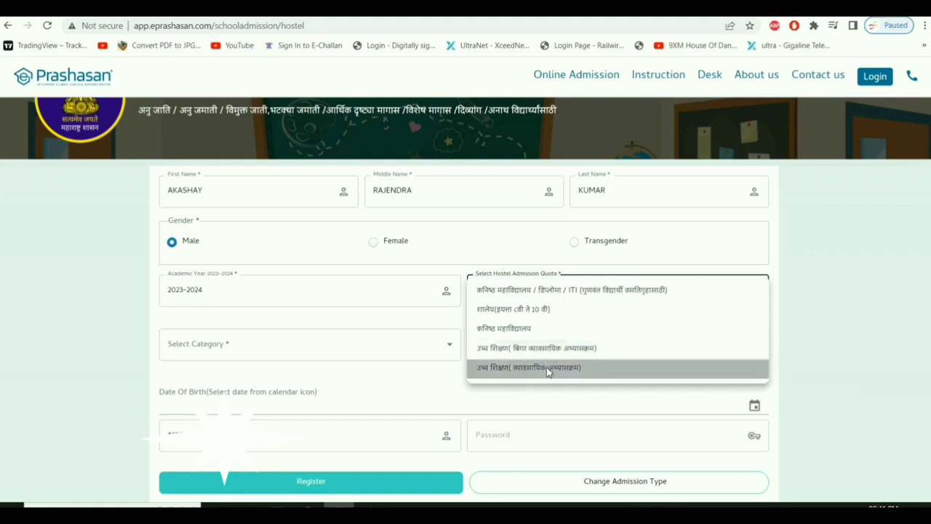
left_click(549, 372)
left_click(272, 355)
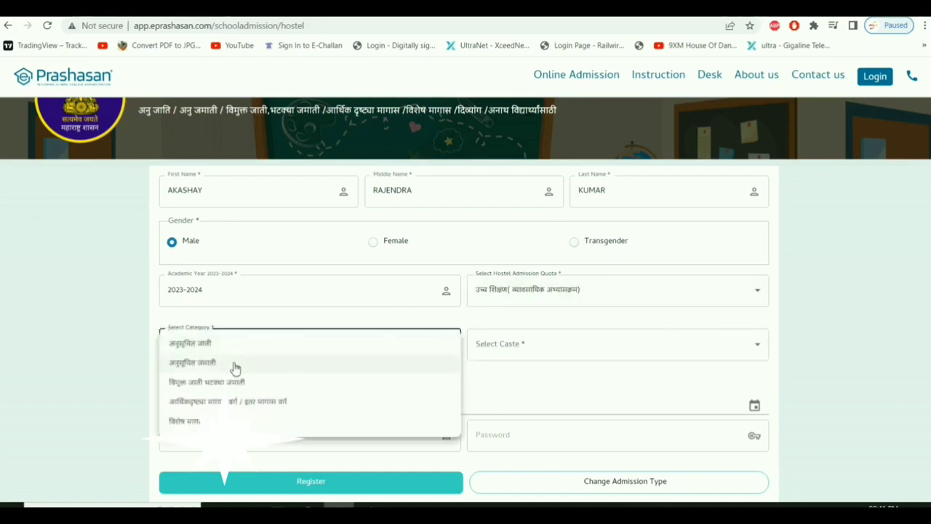
left_click(205, 345)
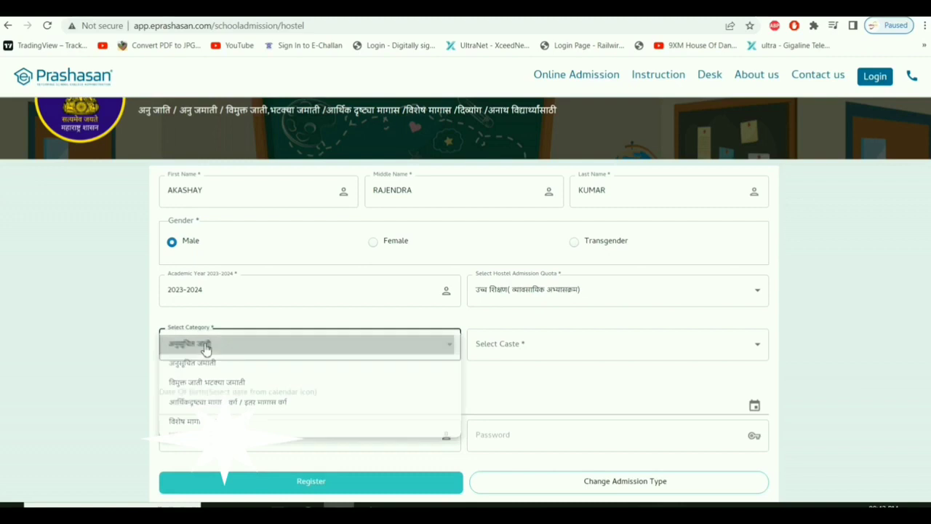
Select Mochi as the caste.
left_click(532, 349)
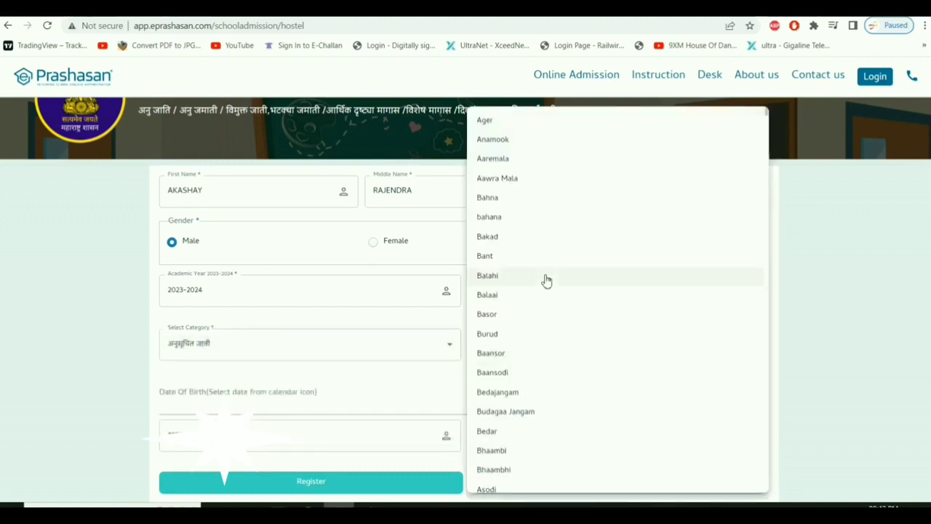
scroll(546, 280, "down", 5)
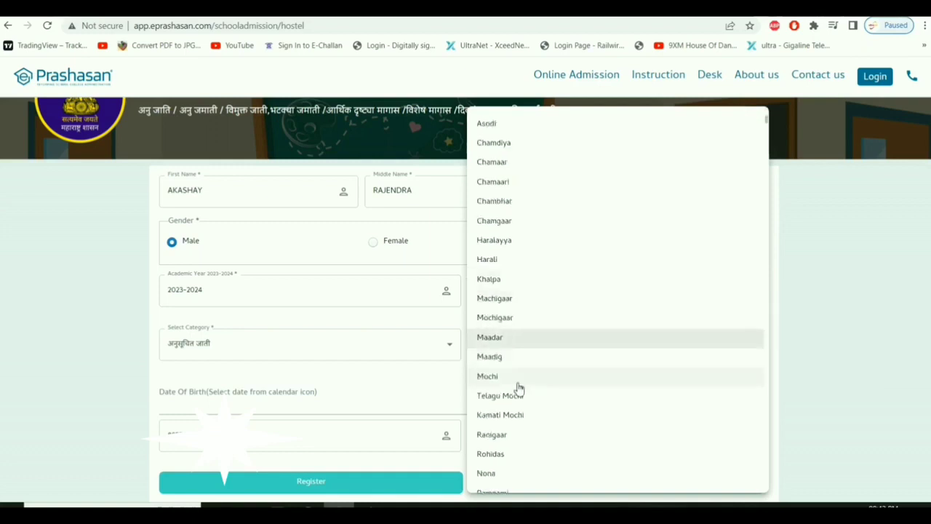
scroll(547, 384, "down", 5)
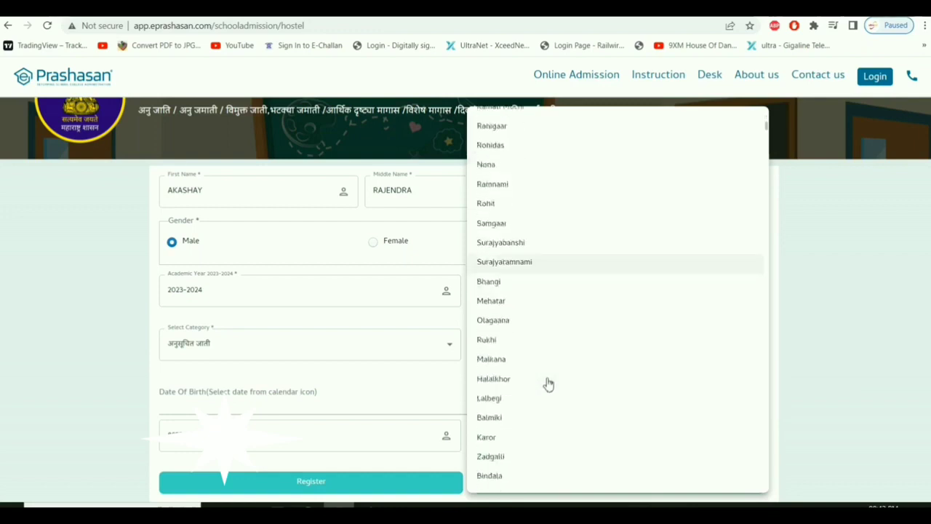
scroll(548, 383, "down", 5)
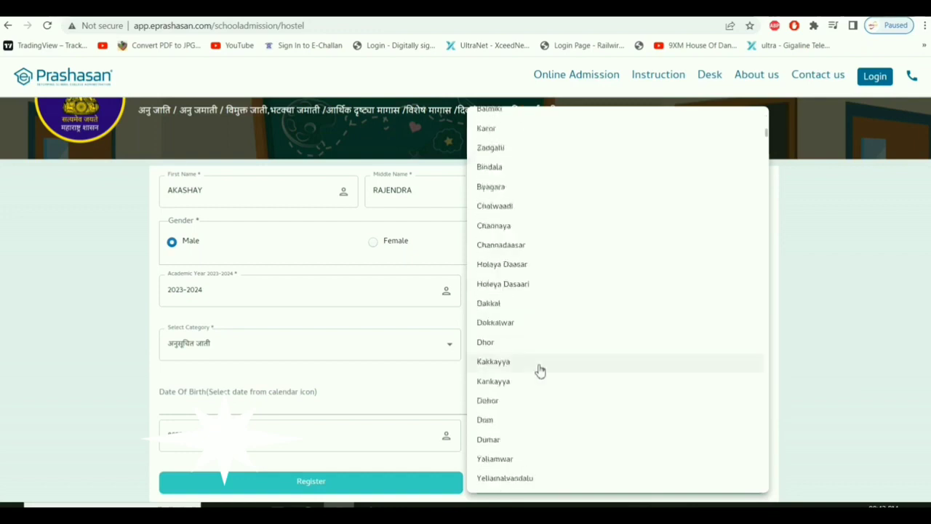
scroll(540, 371, "down", 4)
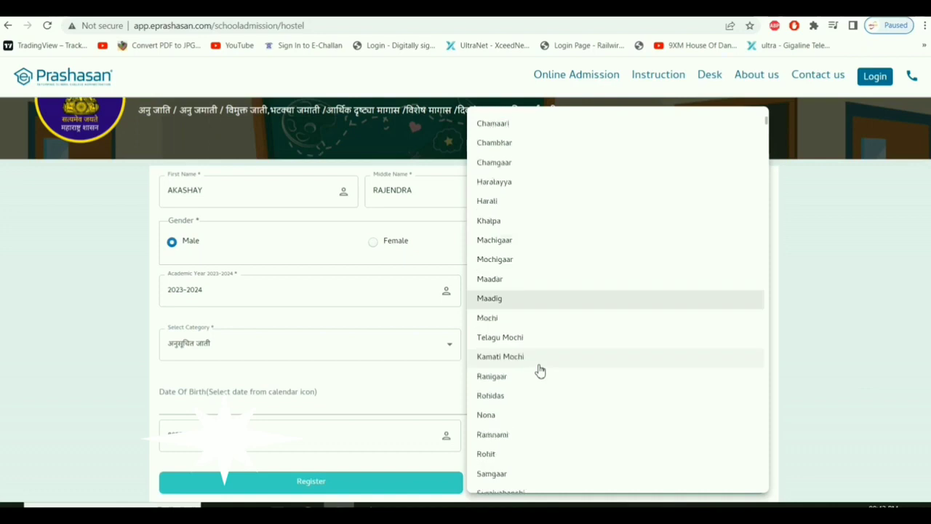
left_click(506, 322)
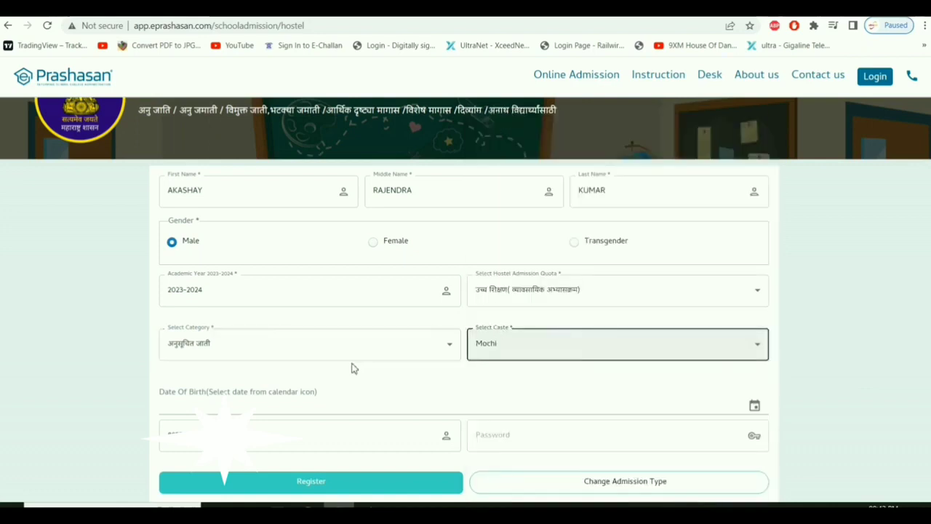
Enter the account password.
scroll(217, 397, "down", 1)
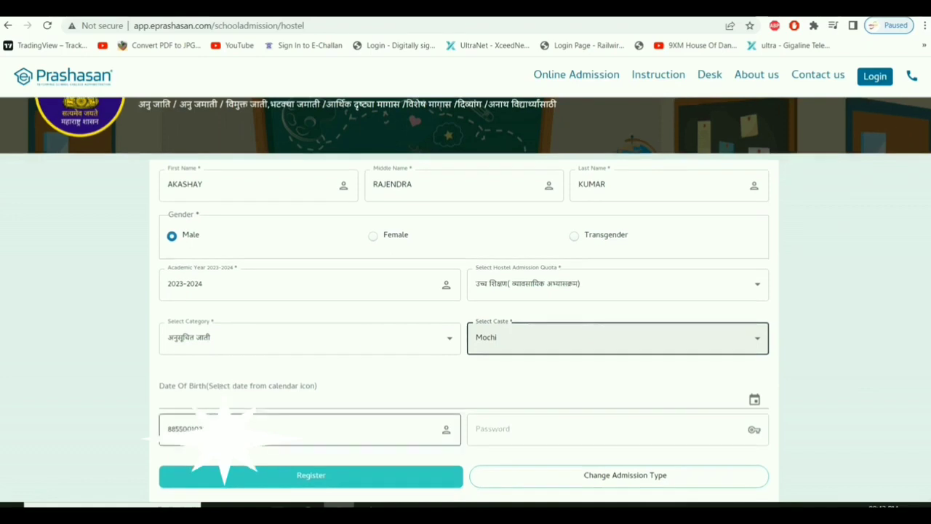
left_click(524, 439)
left_click(523, 439)
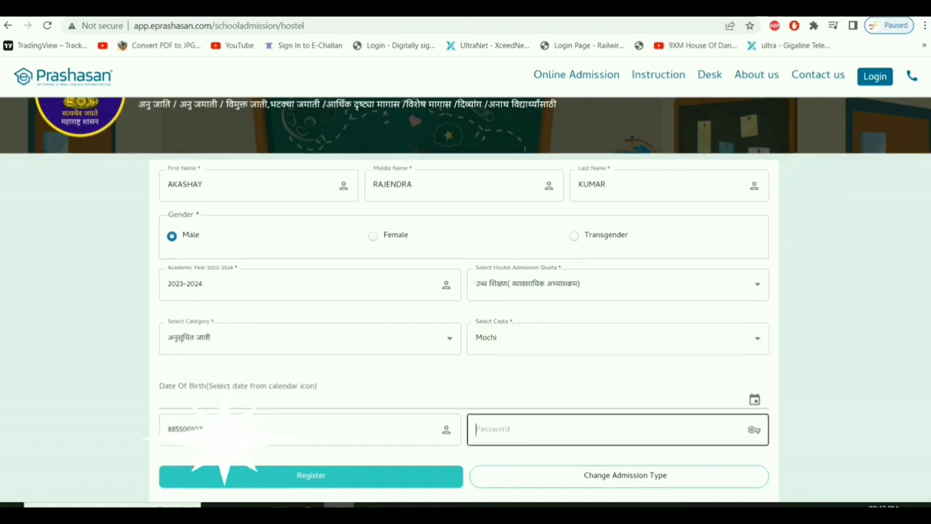
type("•••••")
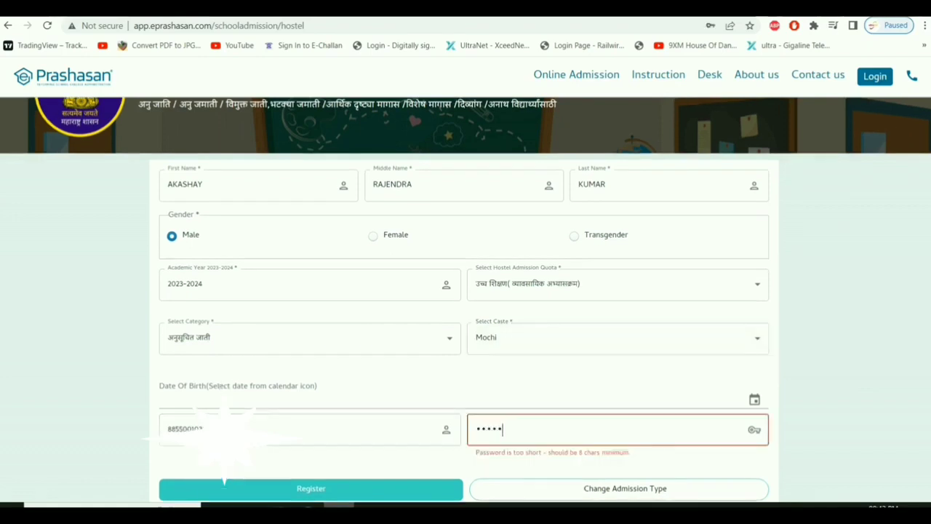
type("•••")
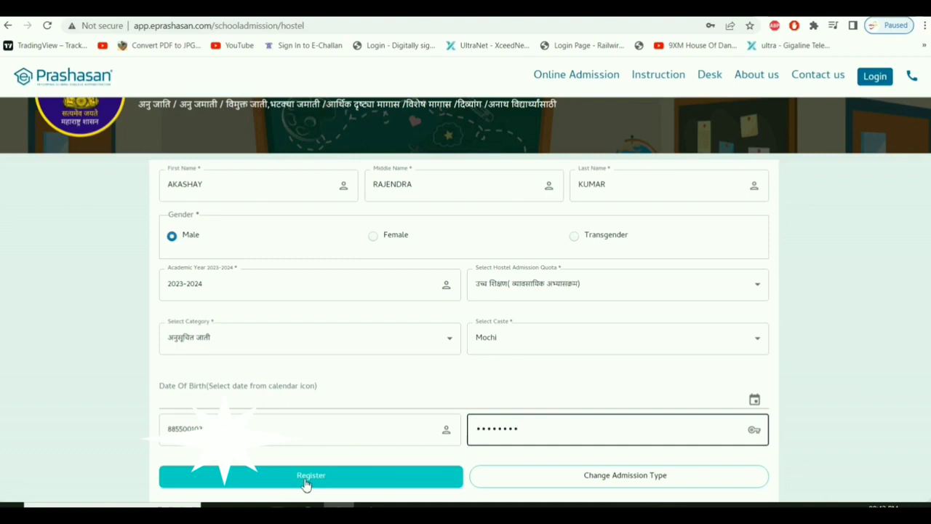
left_click(306, 480)
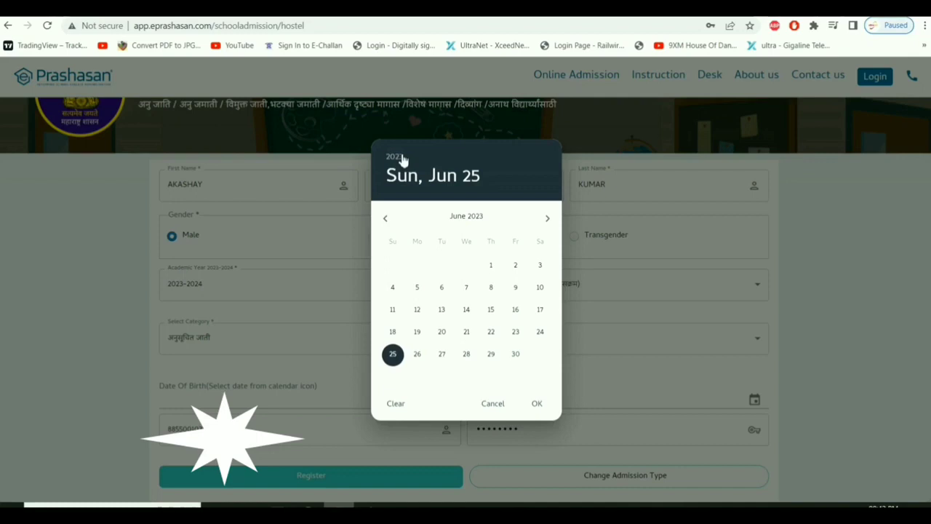
left_click(402, 158)
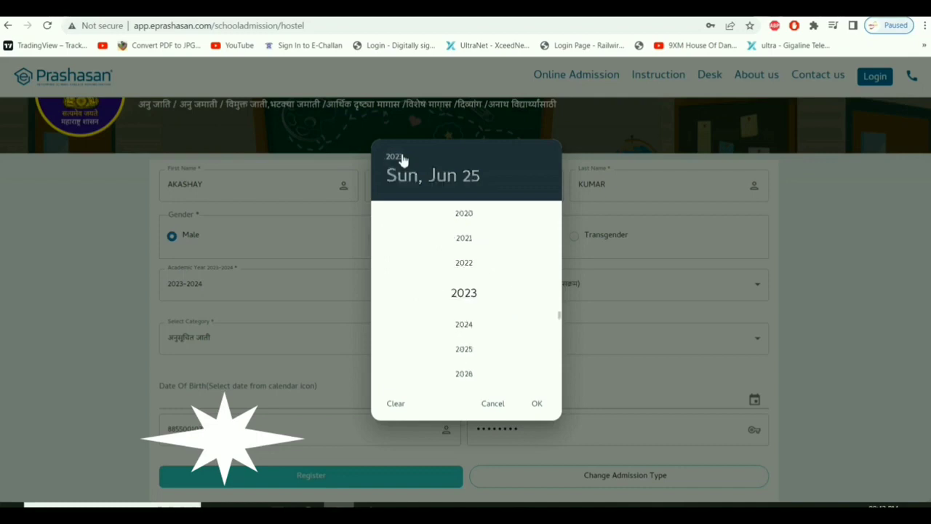
scroll(469, 274, "up", 15)
scroll(470, 275, "down", 8)
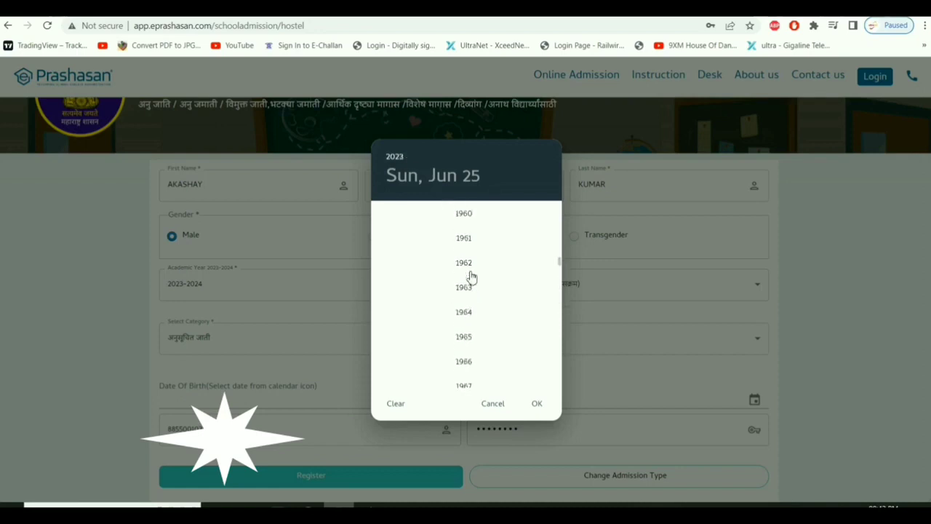
scroll(484, 320, "down", 2)
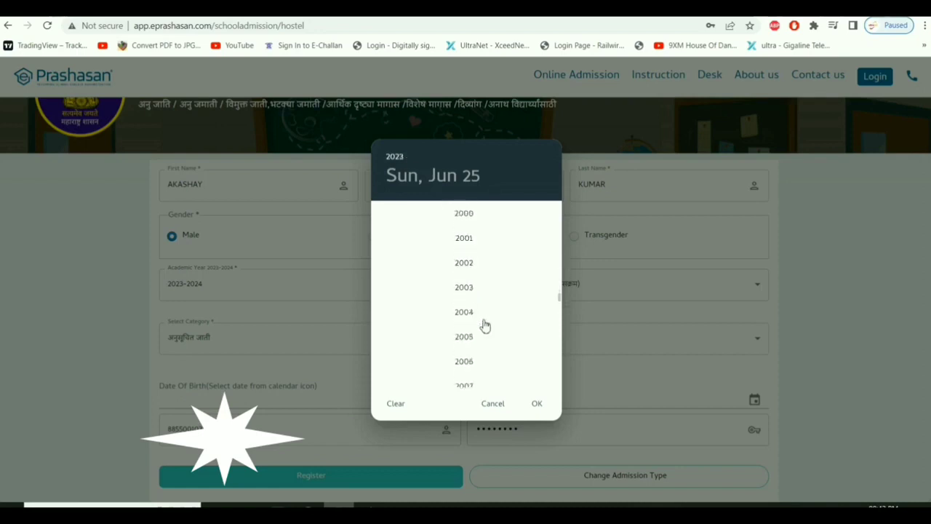
scroll(482, 325, "up", 3)
left_click(470, 251)
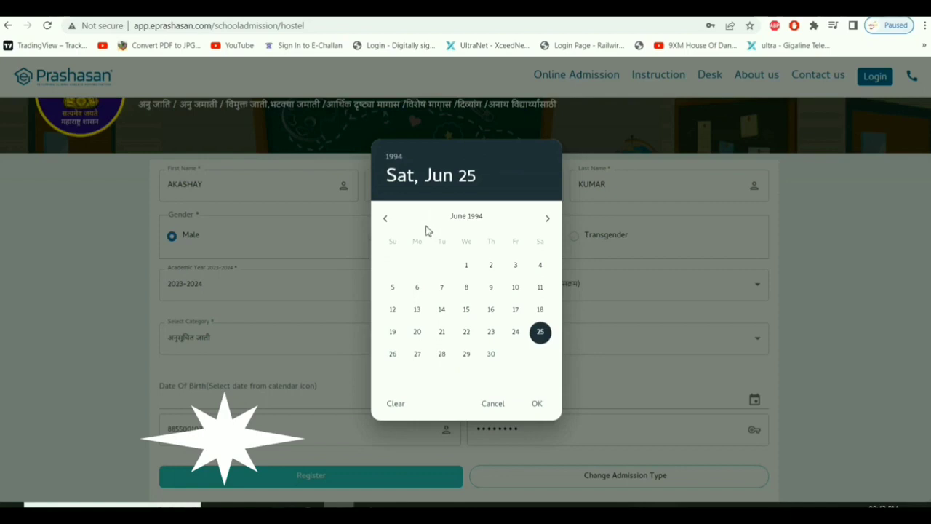
left_click(466, 266)
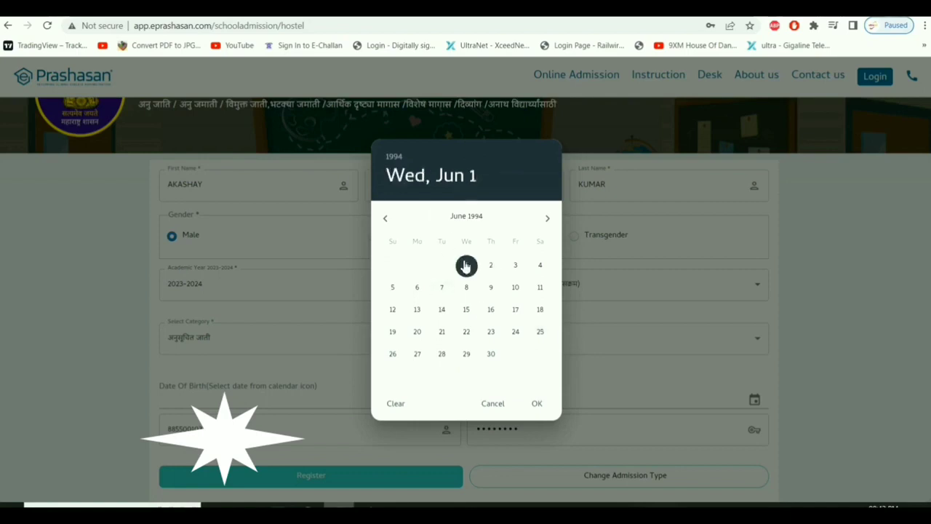
left_click(535, 405)
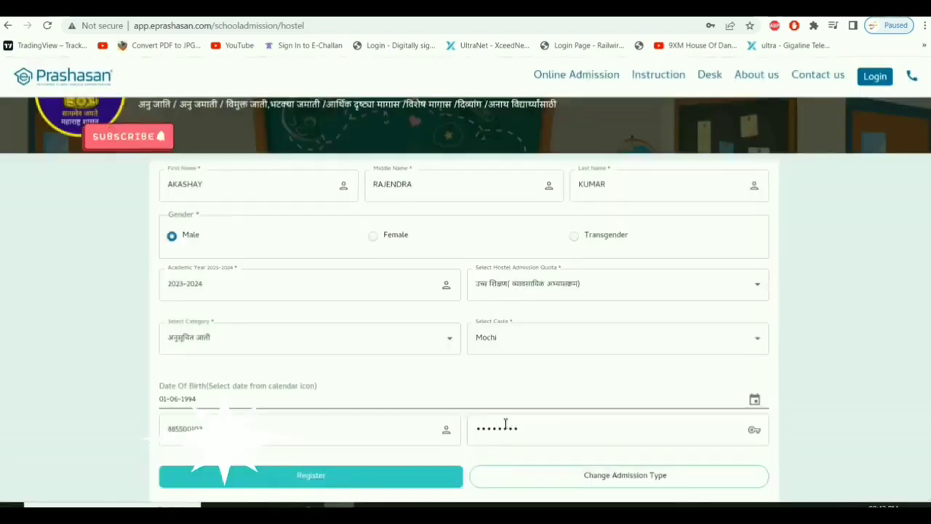
left_click(325, 480)
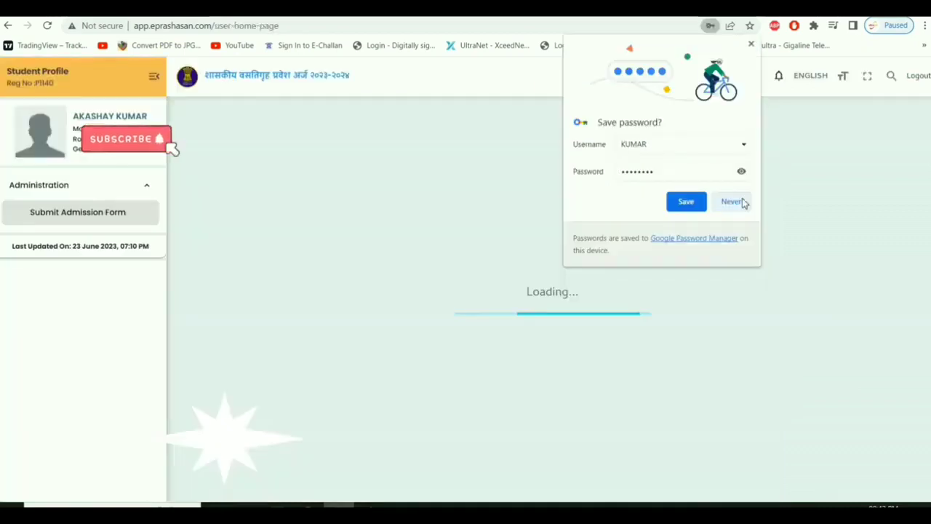
Decline Chrome's offer to save the password.
left_click(742, 202)
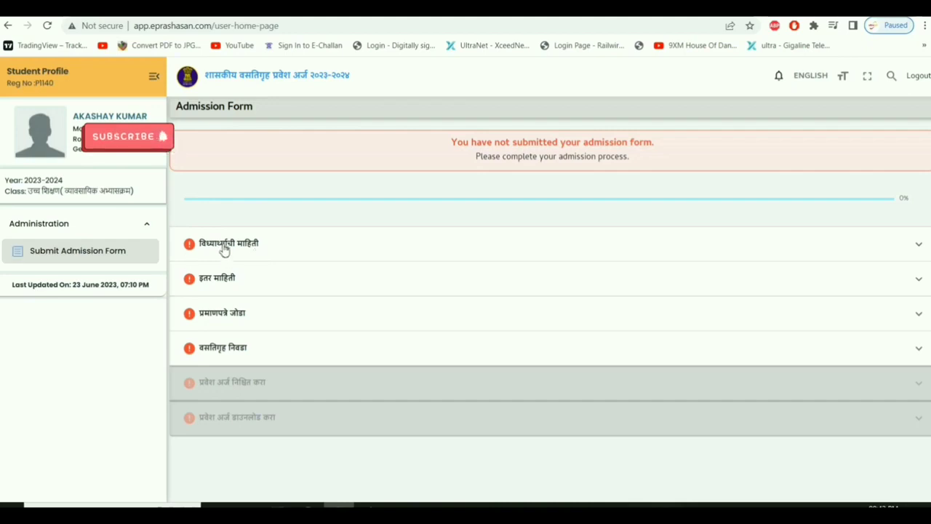
Expand the student information section and set the title to Mr.
left_click(224, 250)
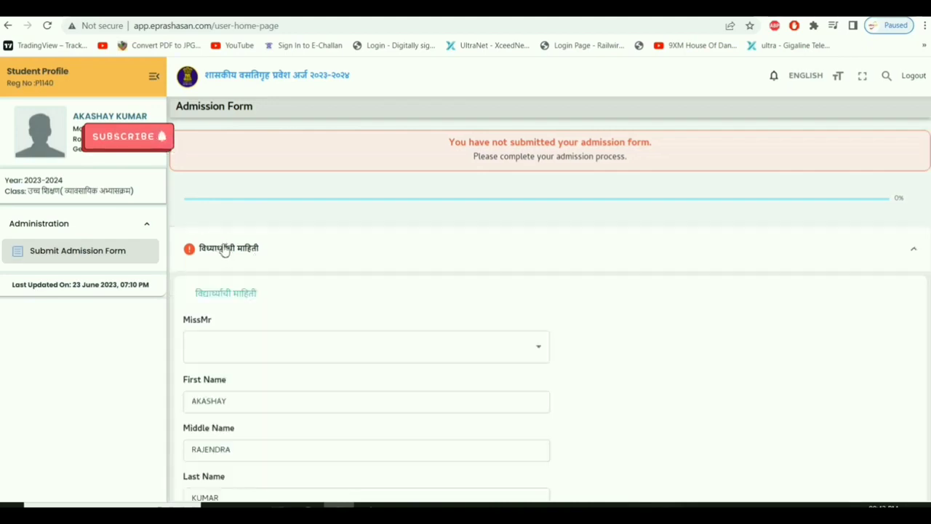
left_click(524, 349)
left_click(233, 346)
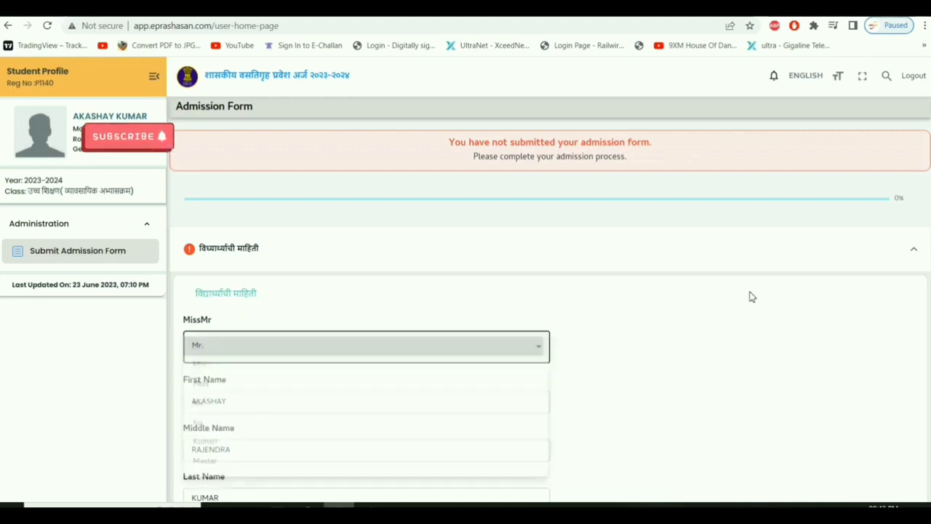
scroll(771, 306, "down", 5)
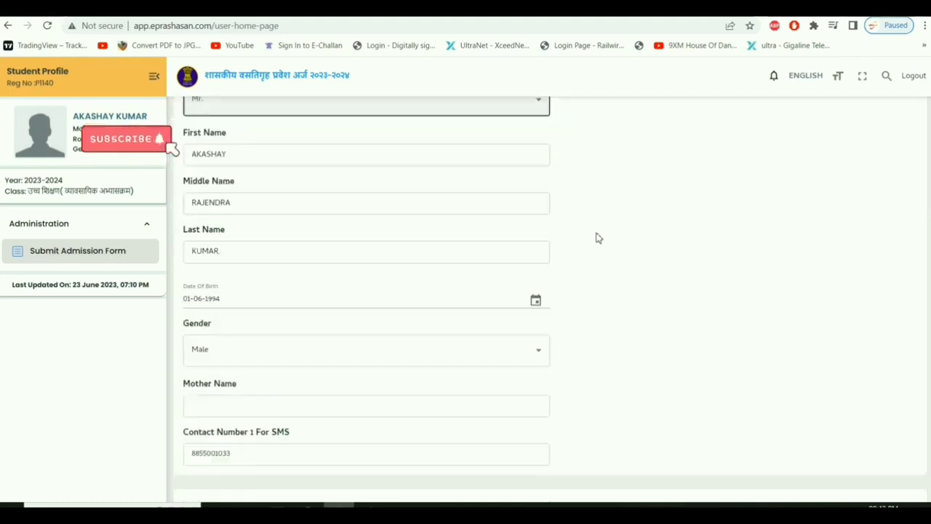
scroll(596, 238, "down", 2)
scroll(336, 242, "down", 1)
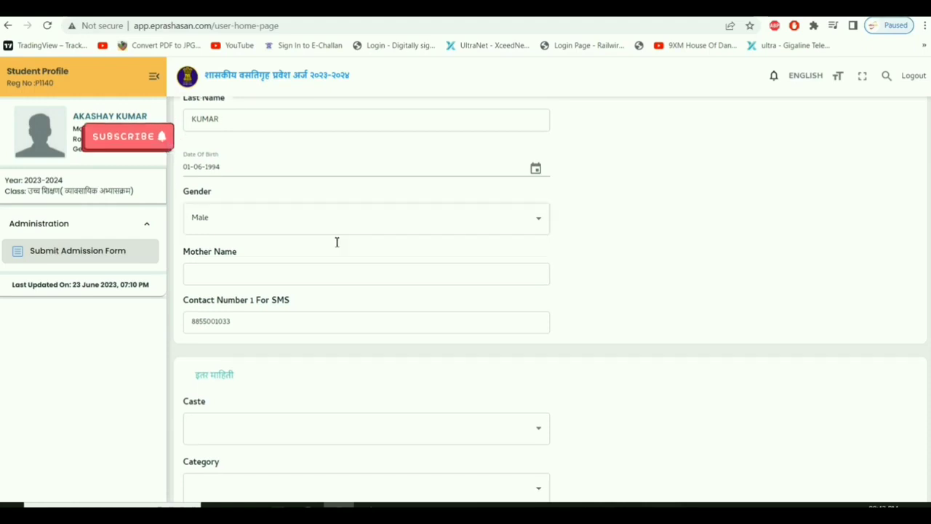
scroll(337, 242, "down", 1)
Enter the mother's name.
left_click(265, 231)
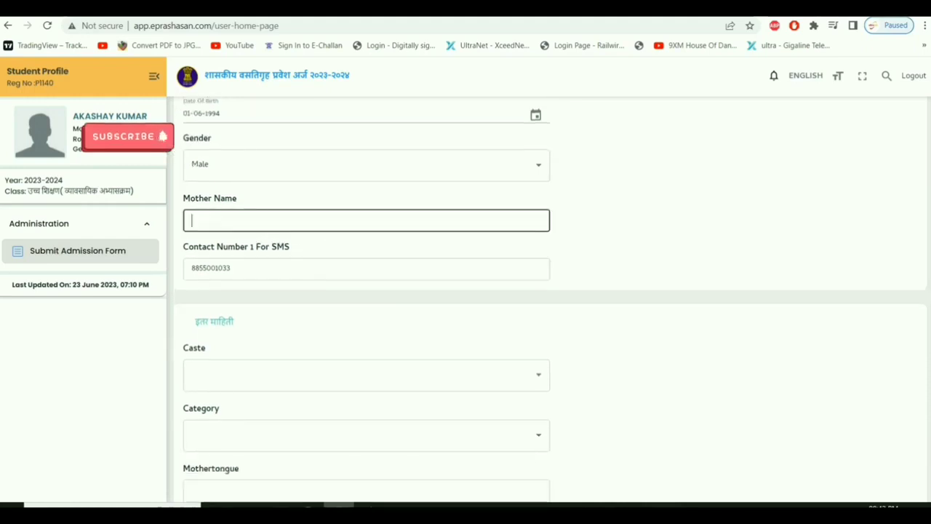
type("SUNITA")
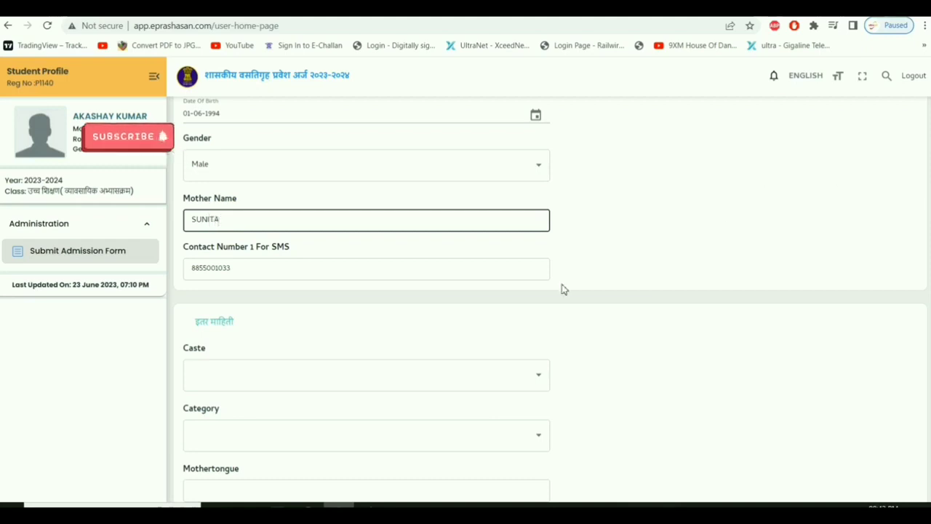
scroll(501, 304, "down", 2)
scroll(499, 306, "down", 1)
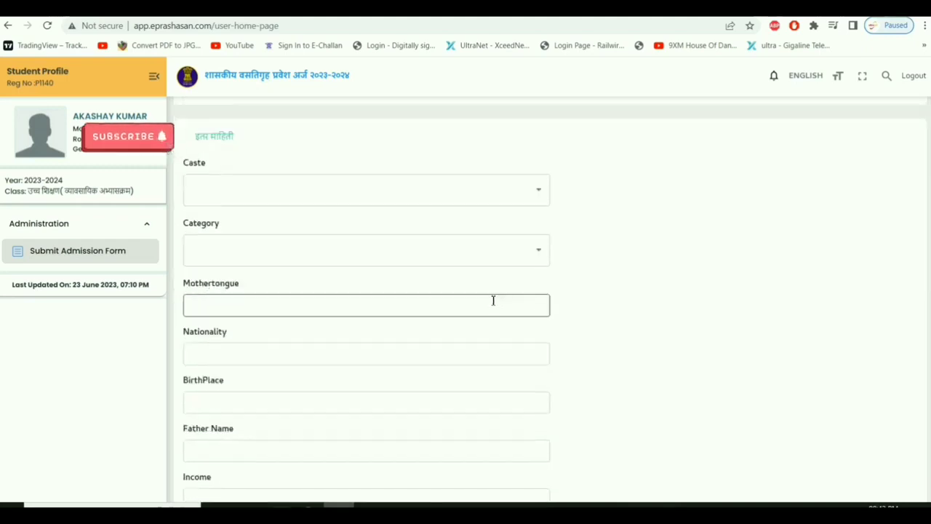
Set the caste to Chambhar and the category to अनुसूचित जाती.
left_click(508, 191)
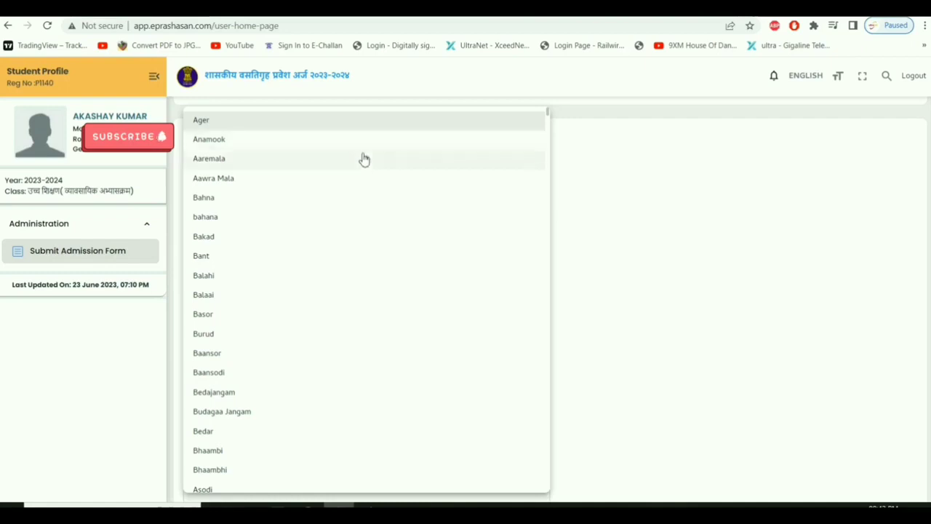
scroll(364, 158, "down", 3)
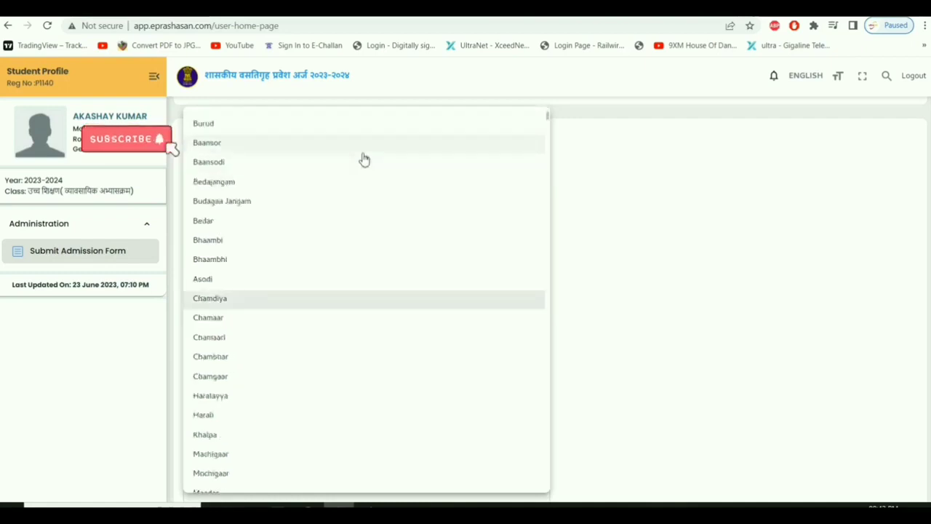
left_click(289, 356)
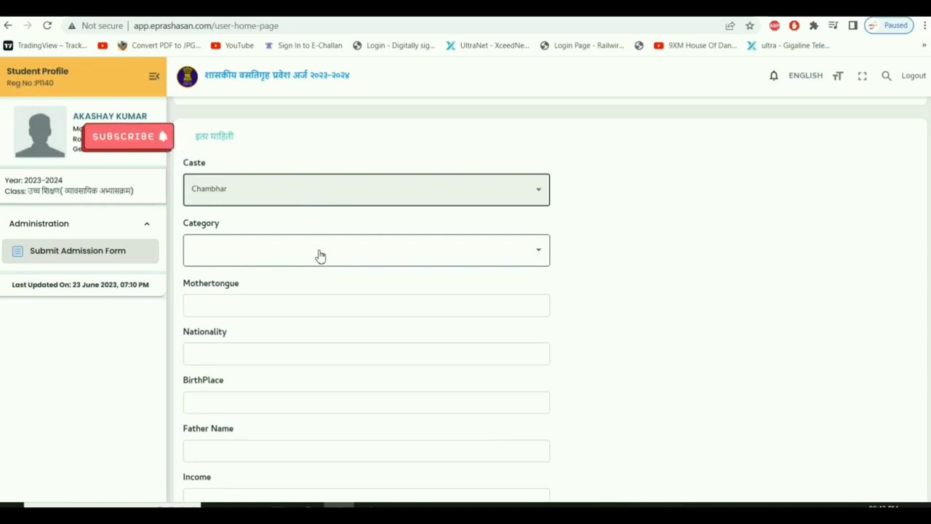
left_click(320, 256)
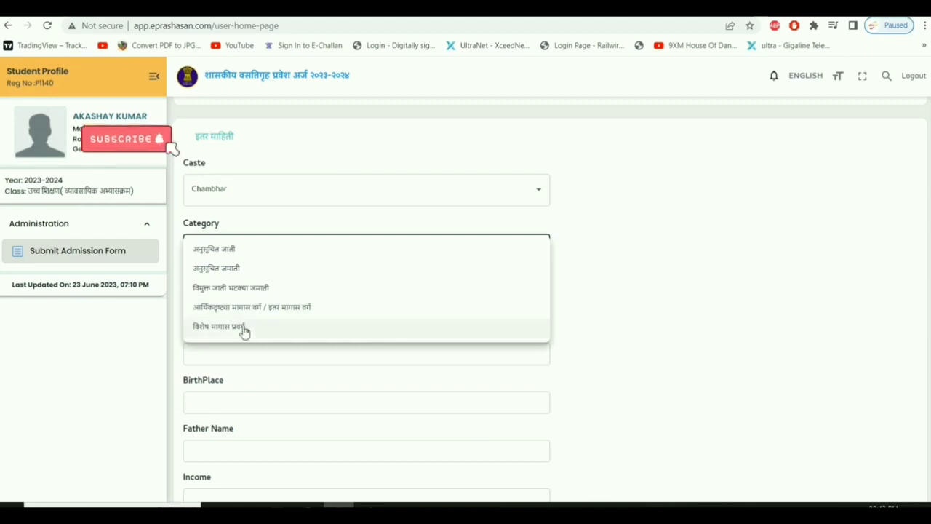
left_click(246, 253)
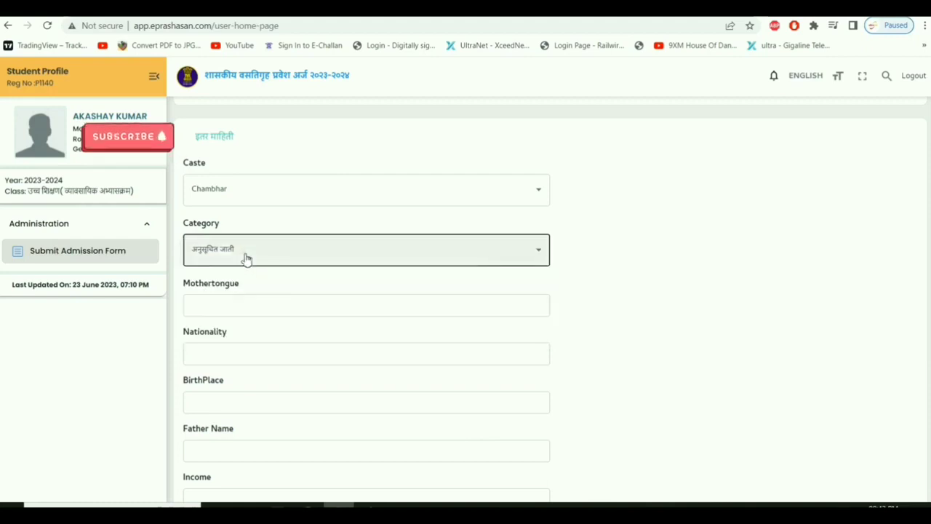
left_click(246, 308)
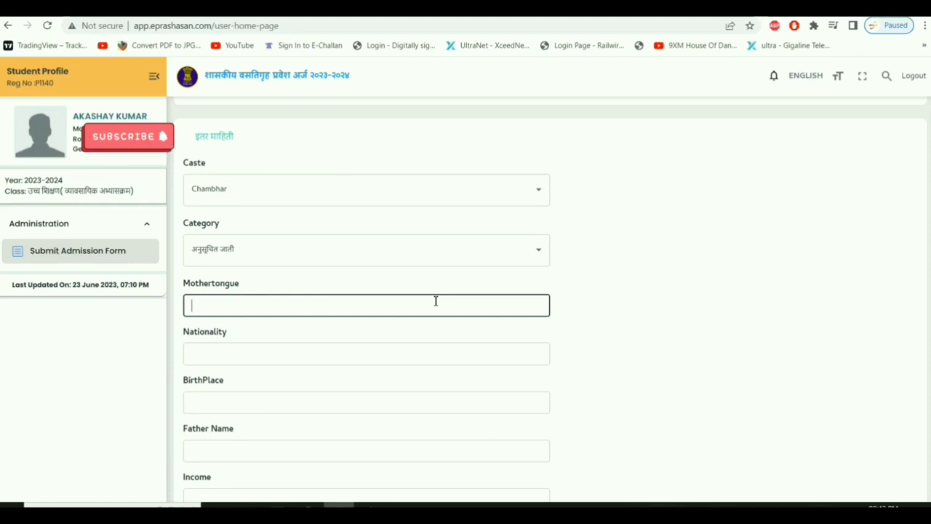
Enter mother tongue MARATHI, nationality INDIAN and birthplace BHATKULI.
type("MARATHI")
key("Tab")
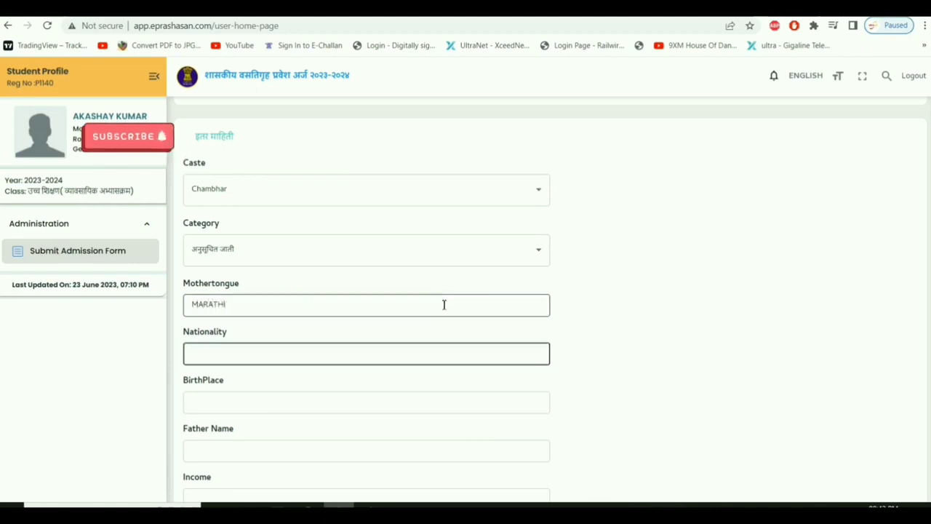
type("INDIAN")
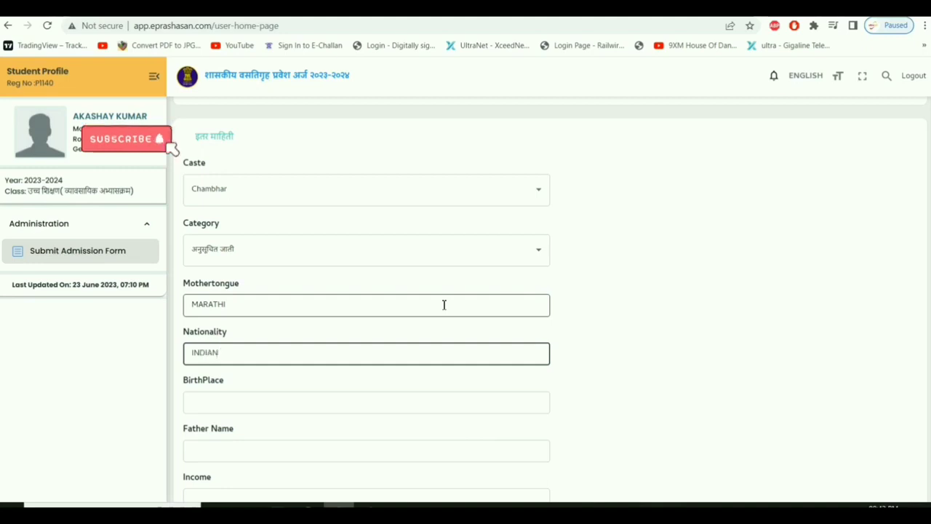
key("Tab")
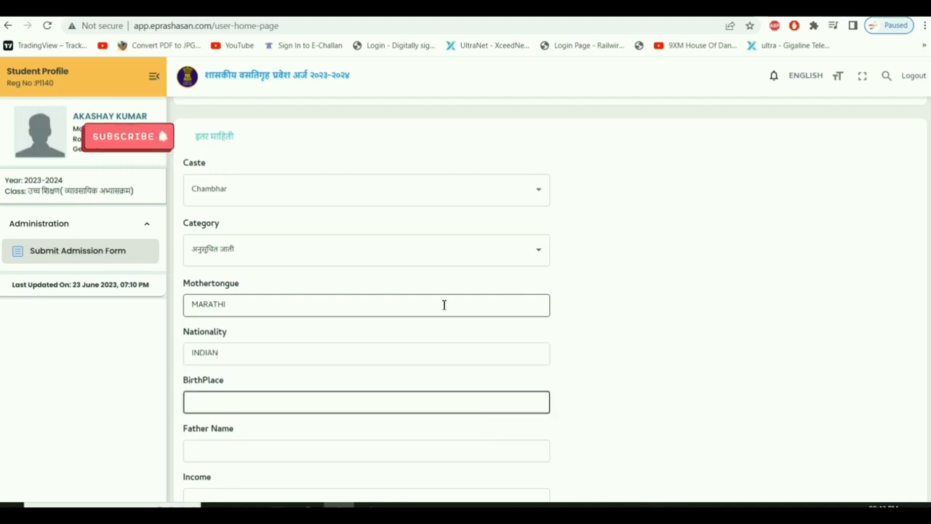
type("BHATKULI")
key("Tab")
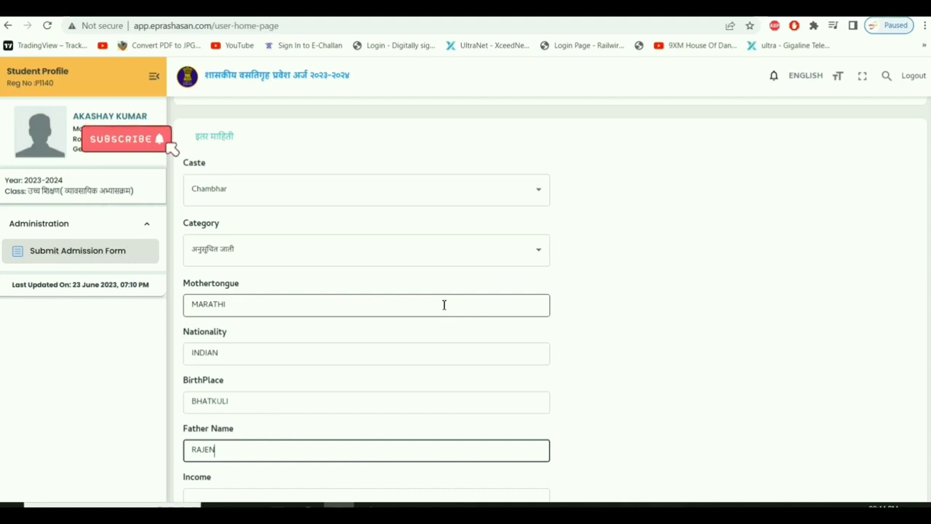
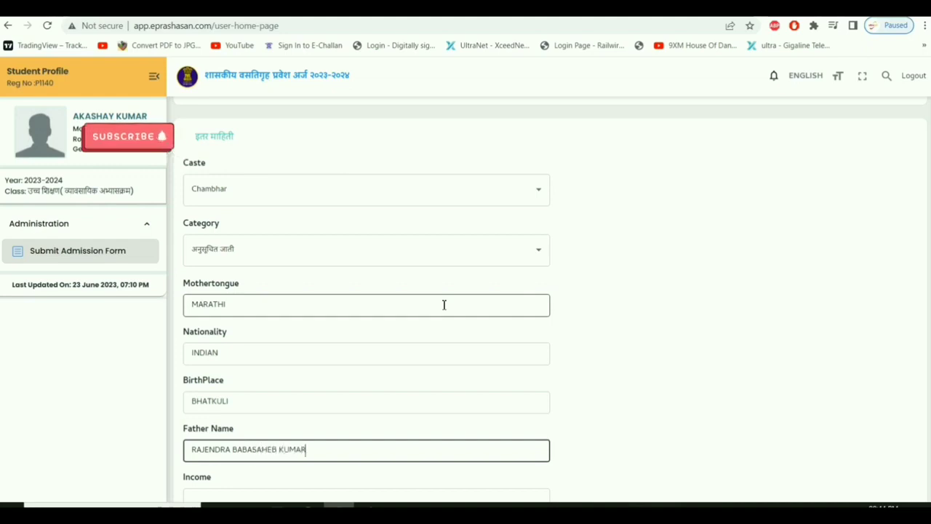
Enter the father's full name.
scroll(443, 305, "down", 2)
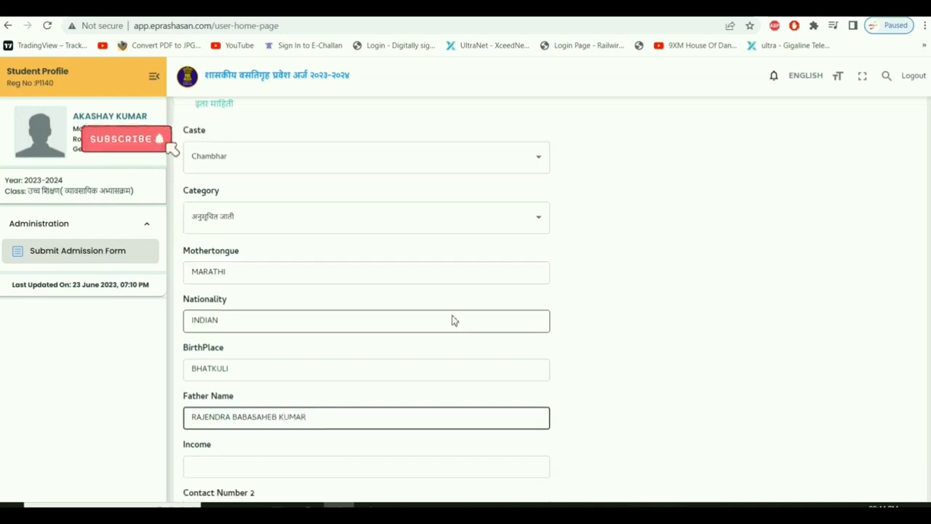
Enter family income 30000 and a second contact number.
left_click(279, 371)
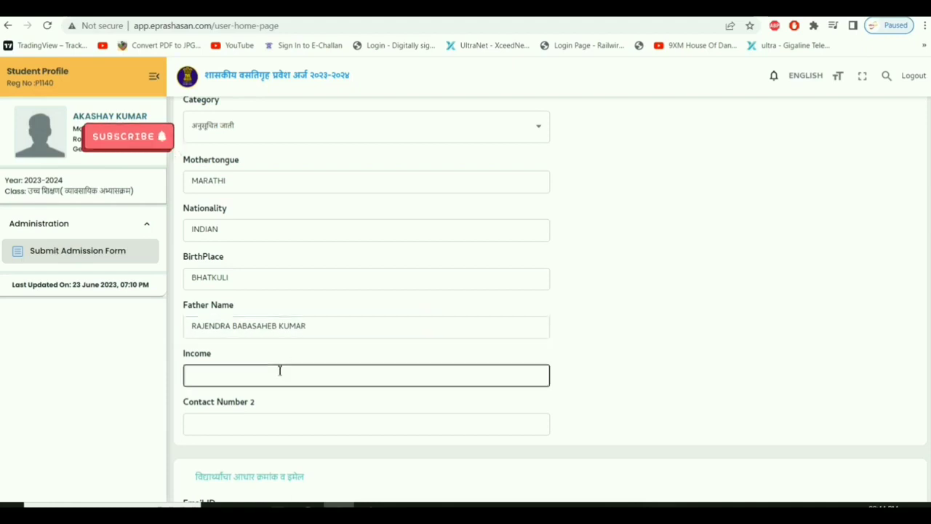
type("30000")
scroll(280, 370, "down", 2)
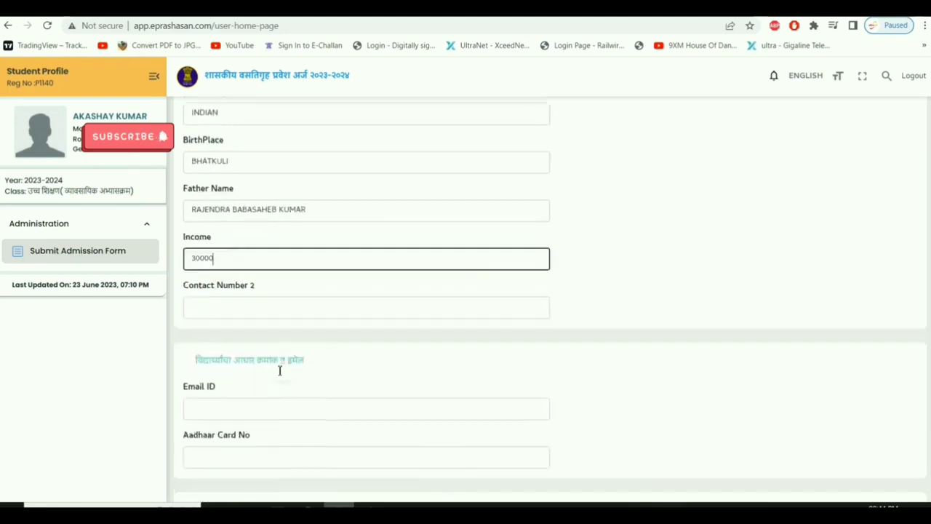
left_click(256, 303)
type("987654321")
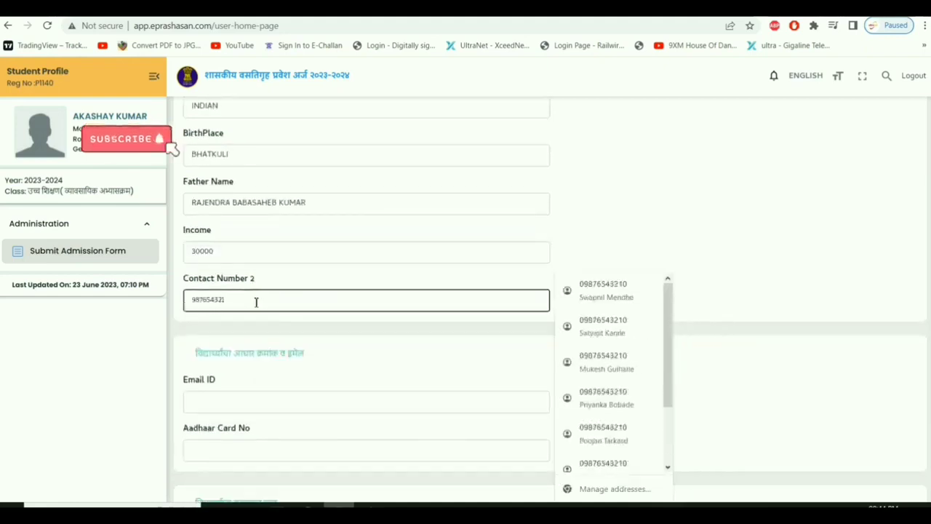
type("0")
left_click(288, 335)
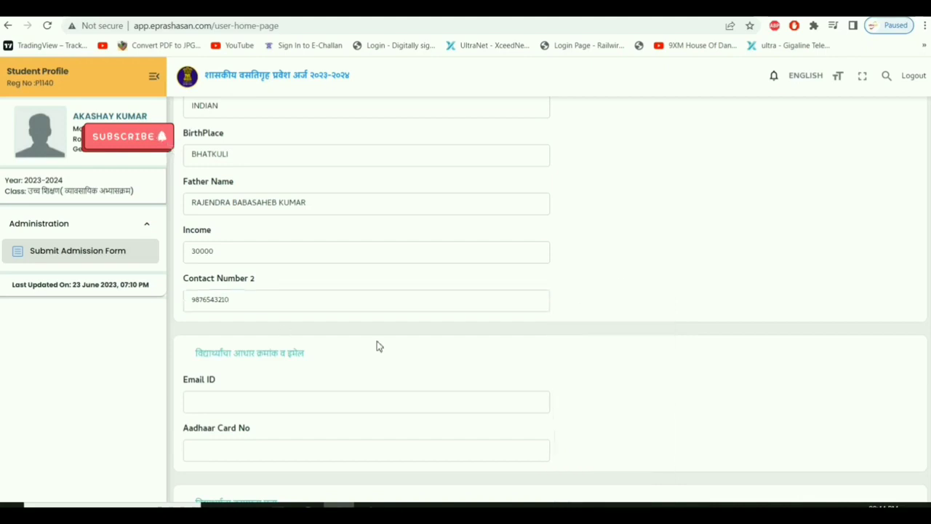
Fill in the student's e-mail ID and Aadhaar number.
scroll(378, 345, "down", 2)
left_click(301, 273)
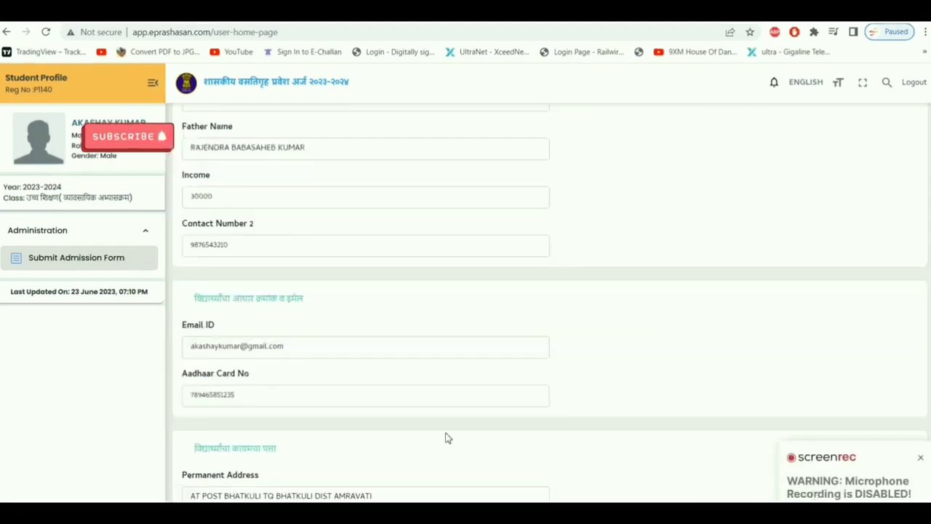
left_click(920, 458)
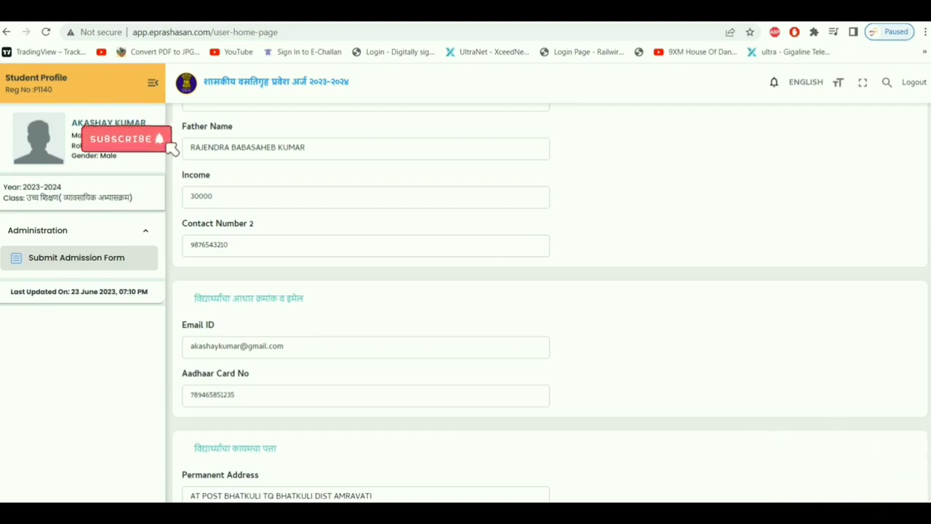
left_click(236, 349)
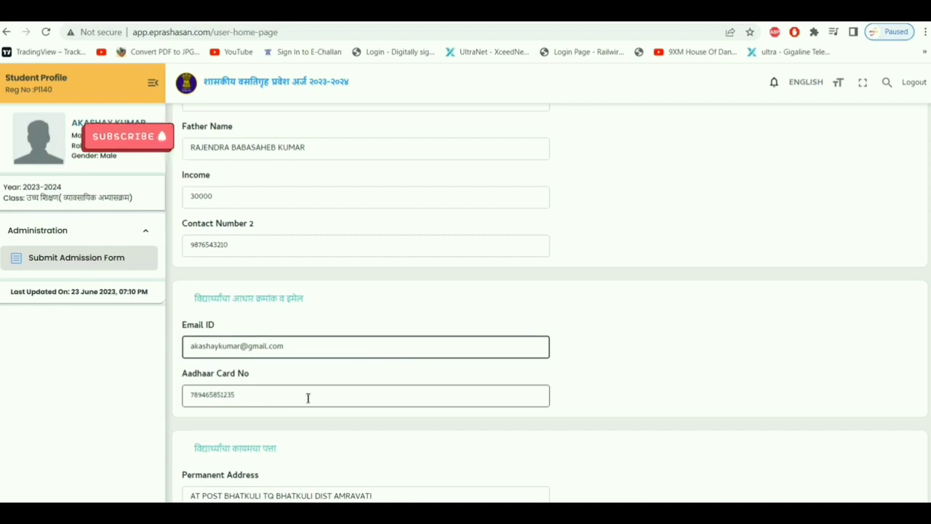
scroll(307, 398, "down", 3)
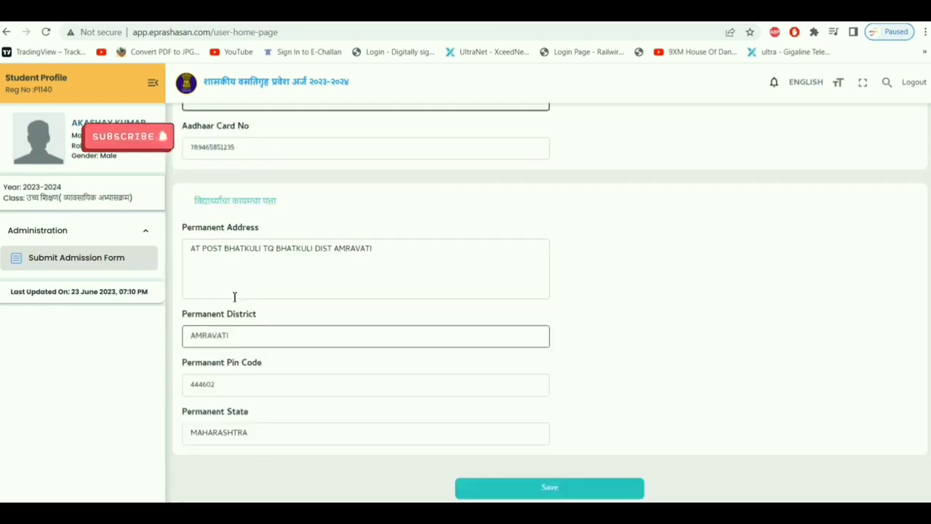
Fill the permanent address with district AMRAVATI, pin code and state MAHARASHTRA, then save.
left_click(220, 277)
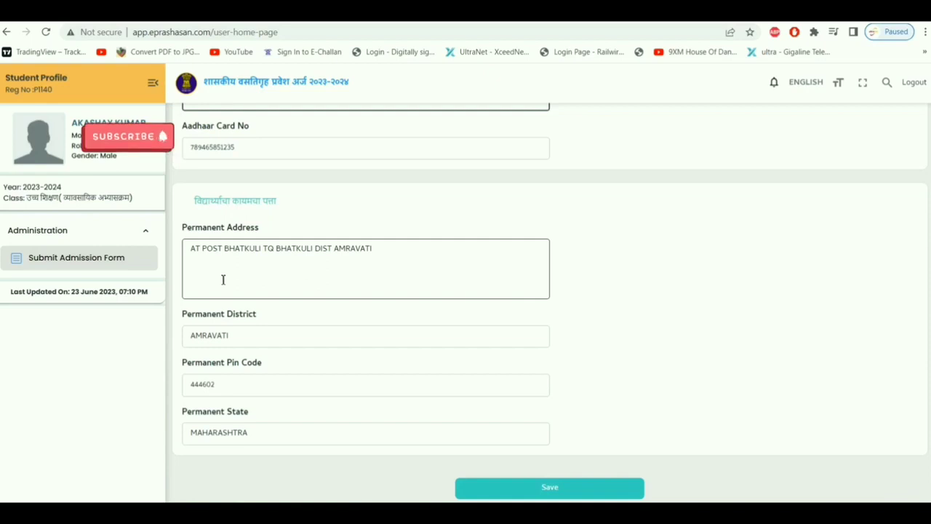
left_click(246, 342)
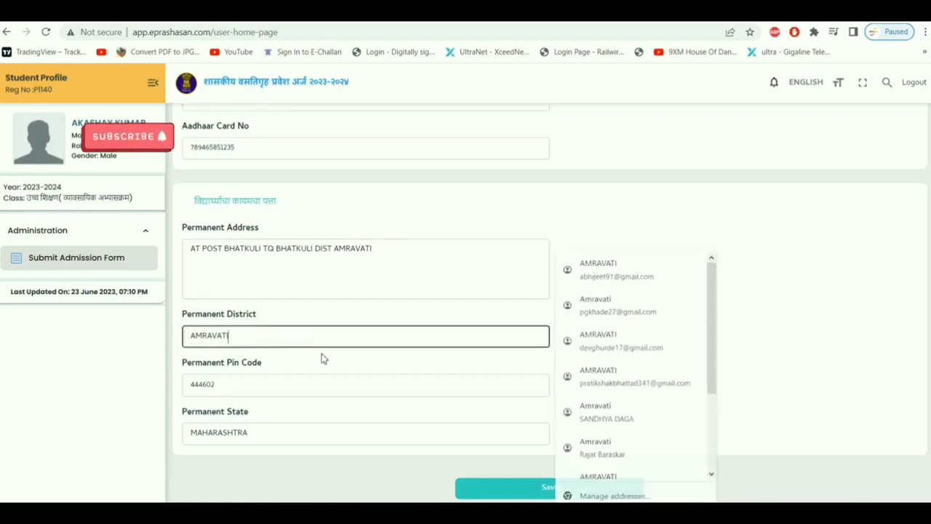
left_click(270, 383)
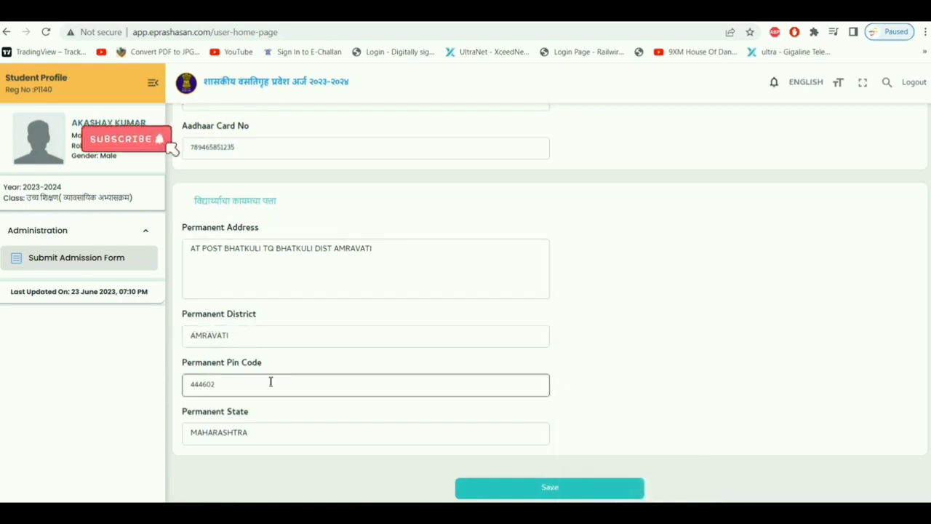
left_click(266, 437)
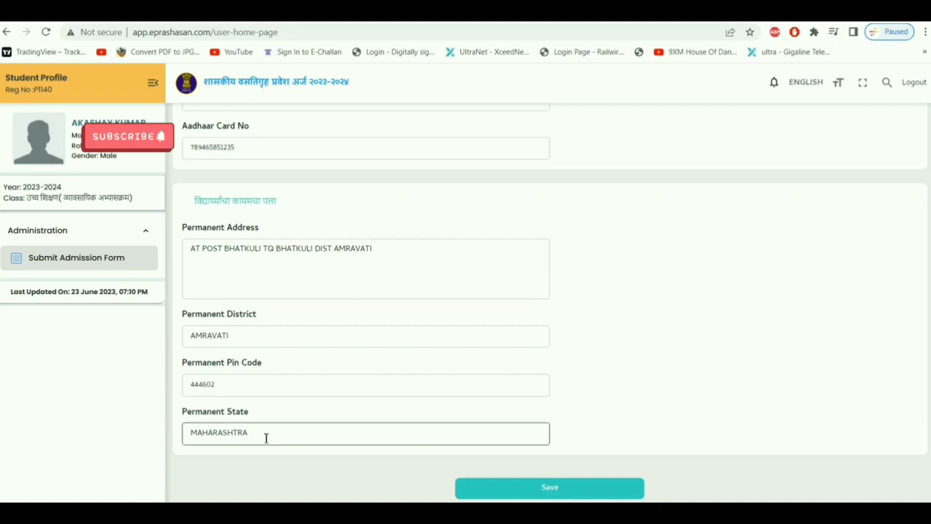
left_click(563, 492)
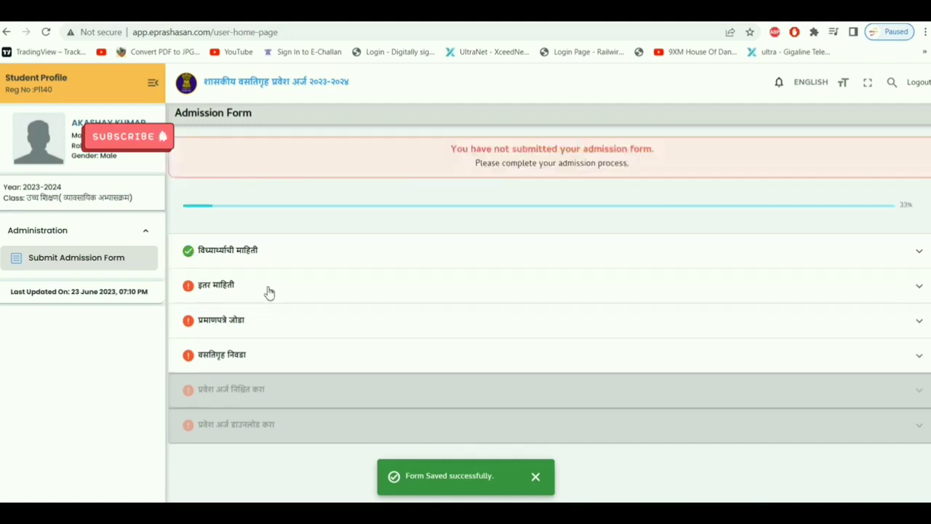
Enter bank details: STATE BANK OF INDIA, BHATKULI branch, account number and IFSC SBIN0012000.
left_click(240, 291)
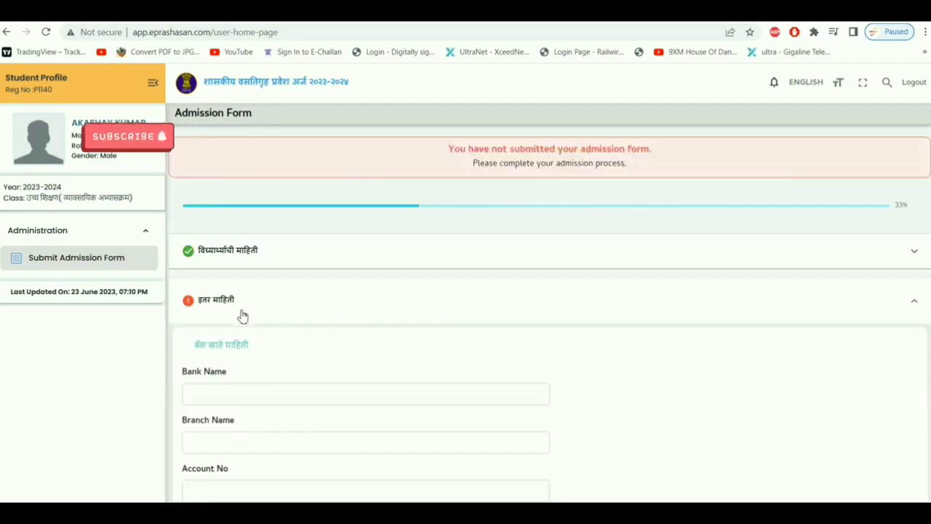
scroll(248, 352, "down", 2)
left_click(328, 272)
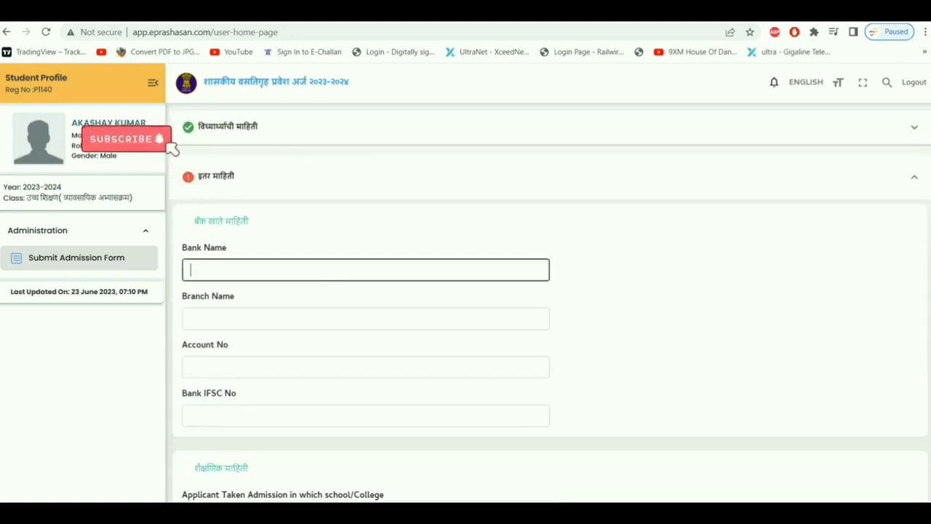
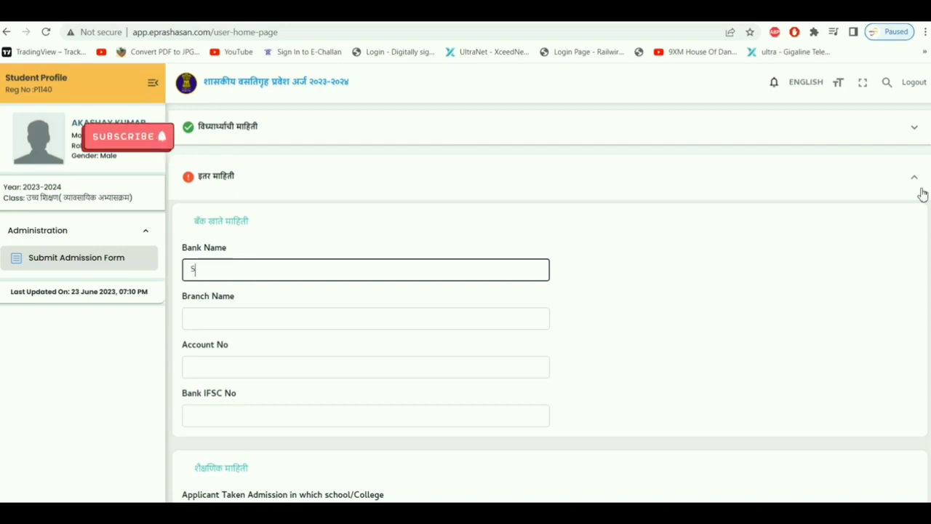
key("BackSpace")
key("BackSpace")
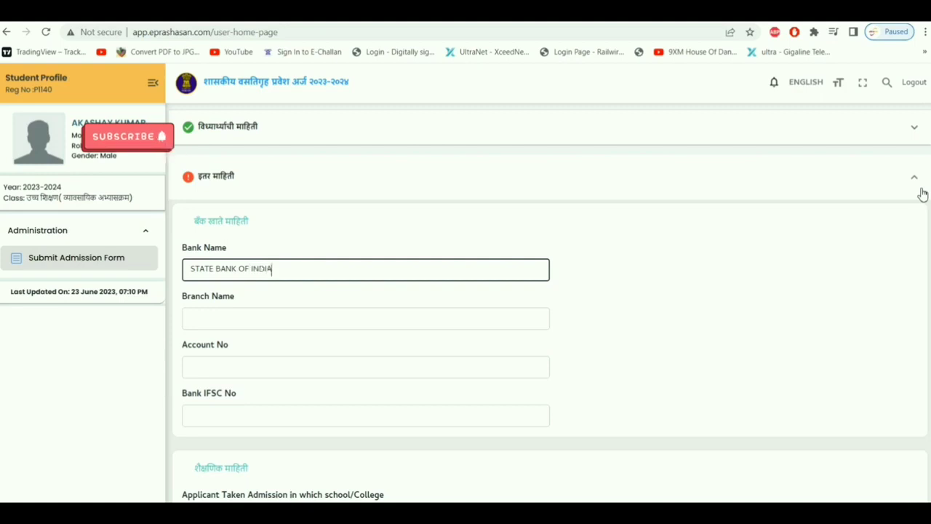
key("Tab")
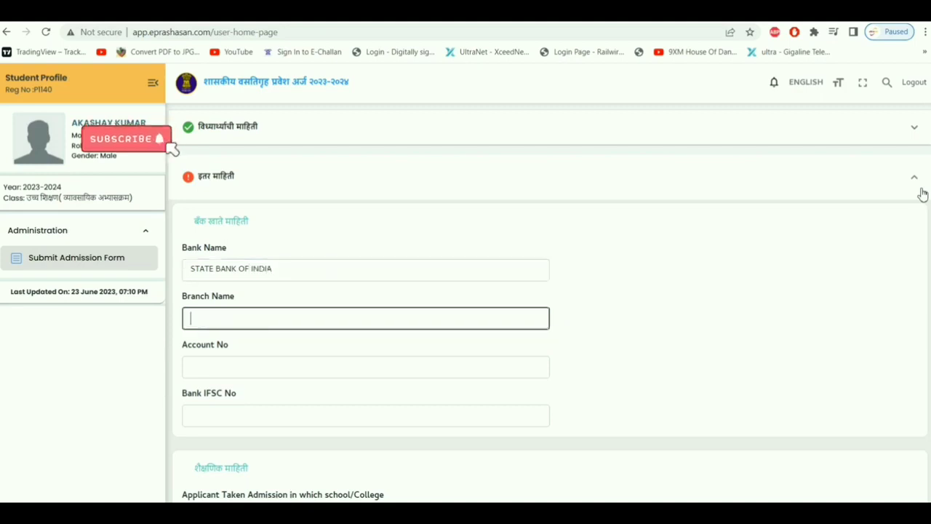
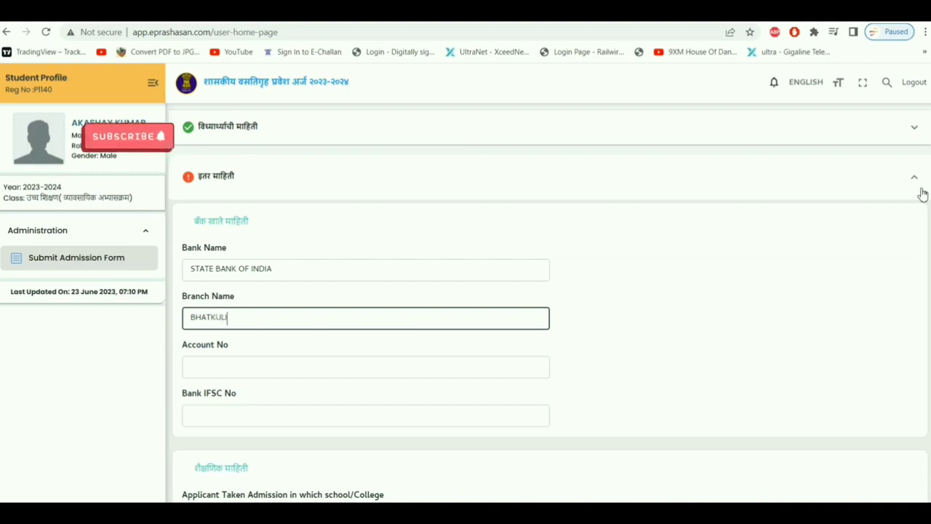
key("Tab")
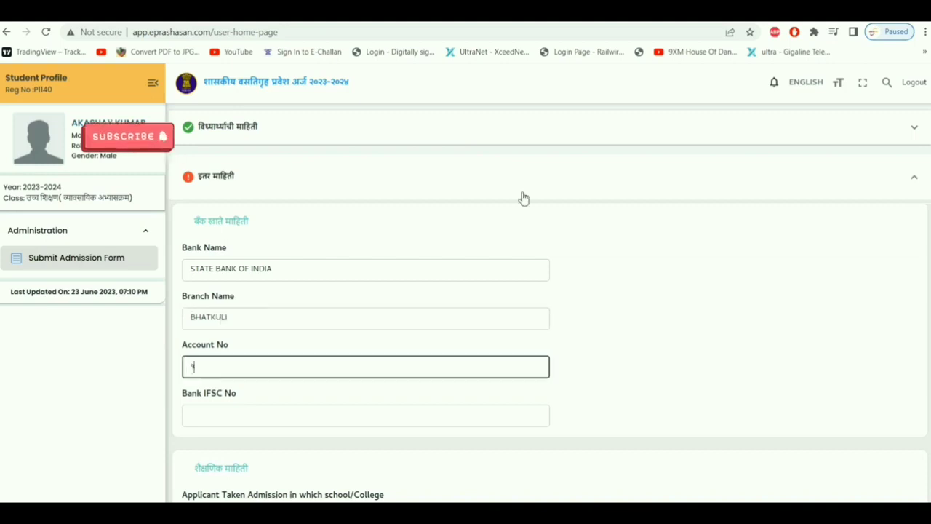
key("Tab")
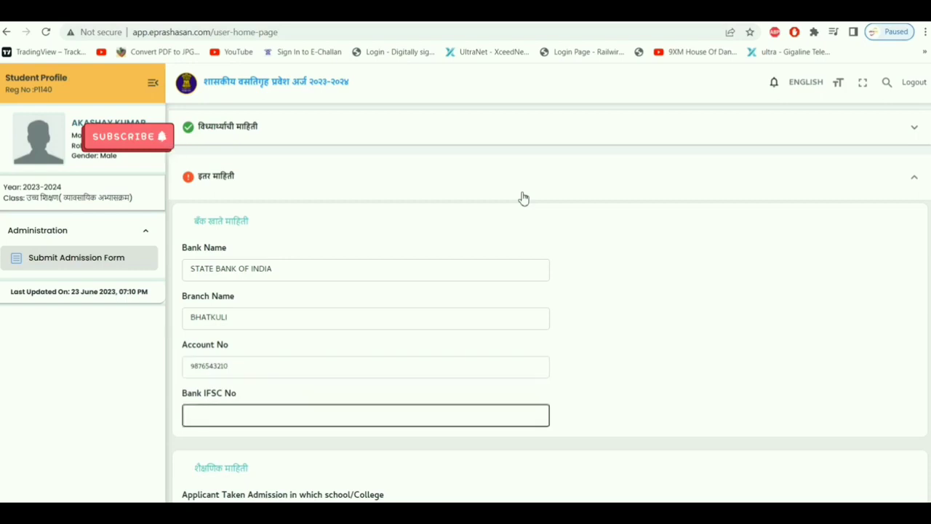
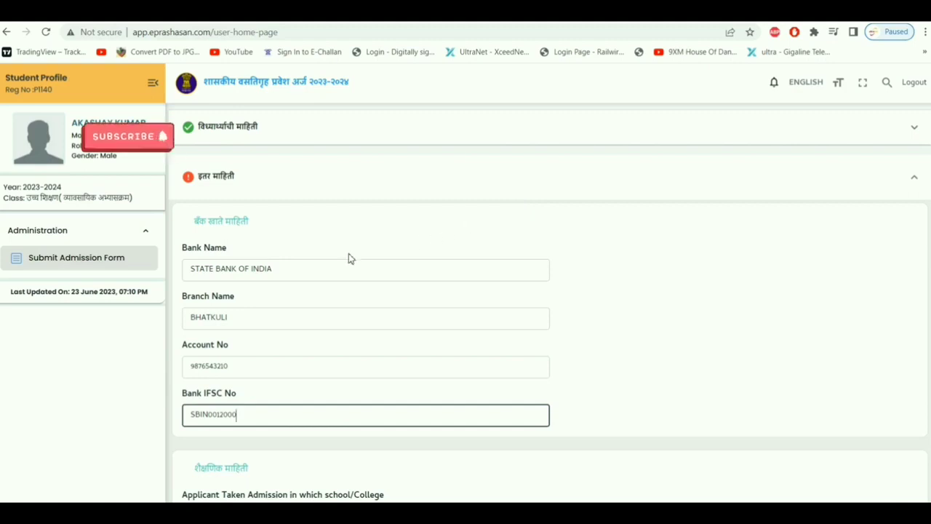
Enter college BHARTIYA MAHAVIDYALAYA AMRAVATI, class BSC, and gap in education No.
scroll(349, 258, "down", 3)
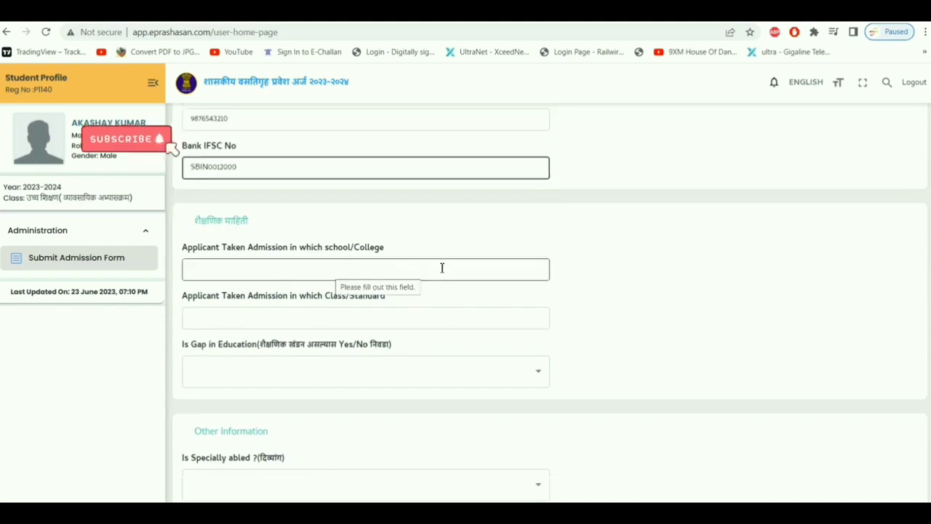
left_click(471, 268)
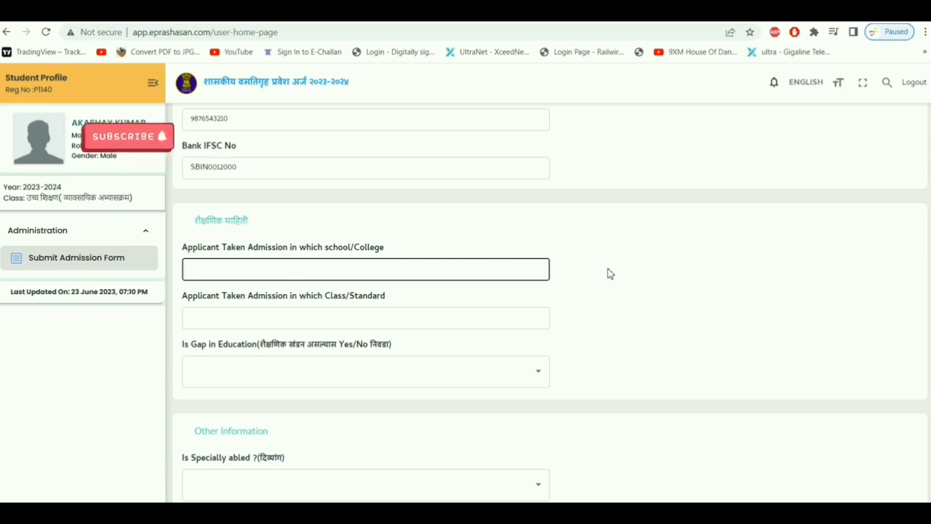
type("BHARTIYA MAHA")
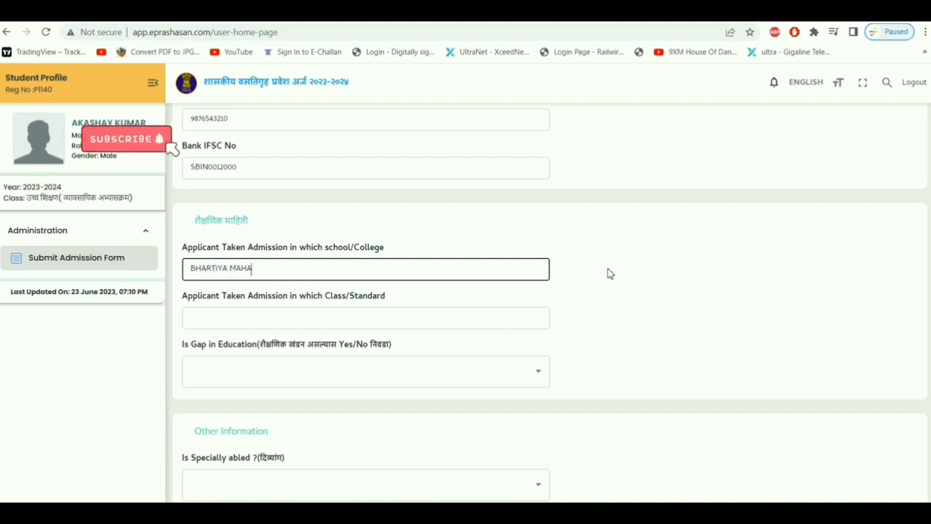
type("VIDYALAUYA")
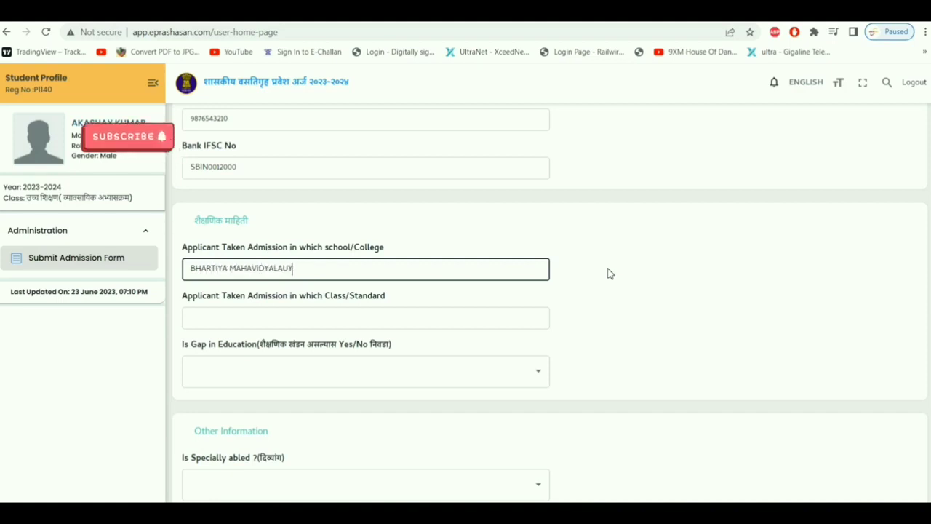
key("BackSpace")
key("BackSpace")
key("BackSpace")
type("YA AMRAVATI")
key("Tab")
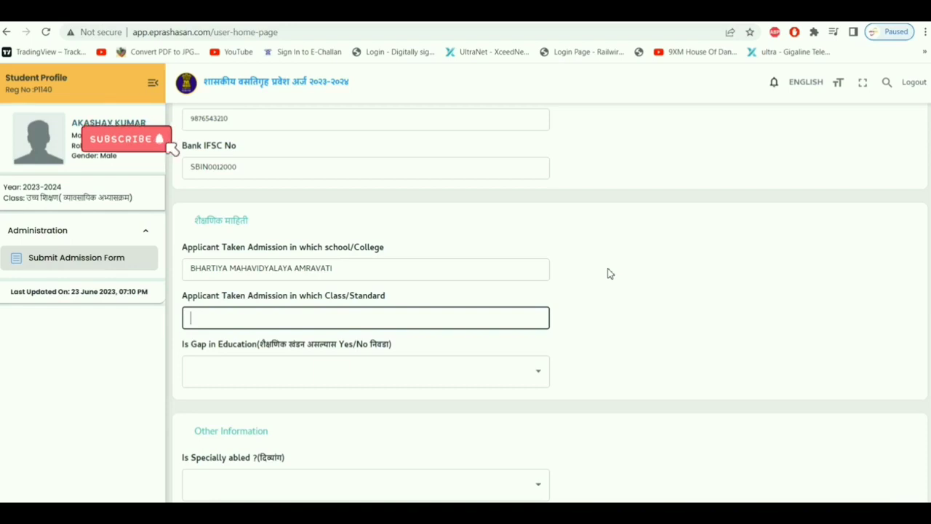
type("BSC")
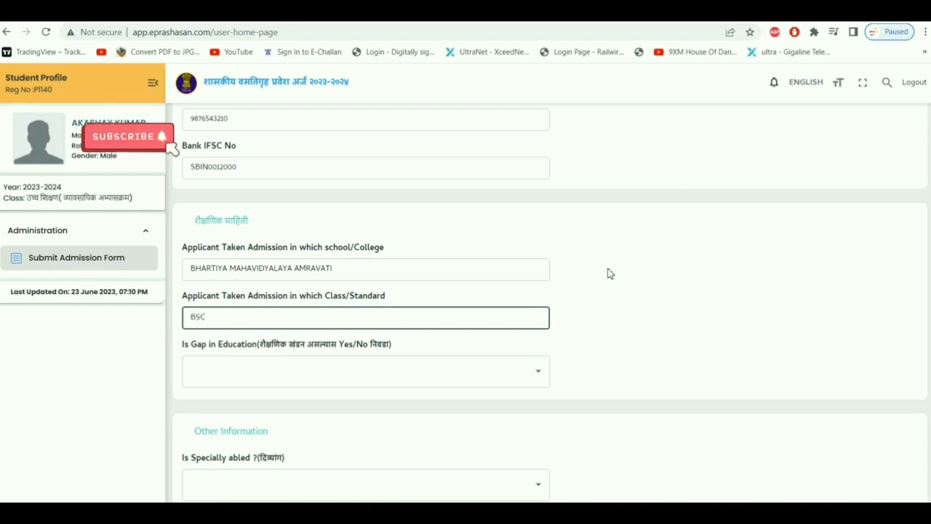
key("Tab")
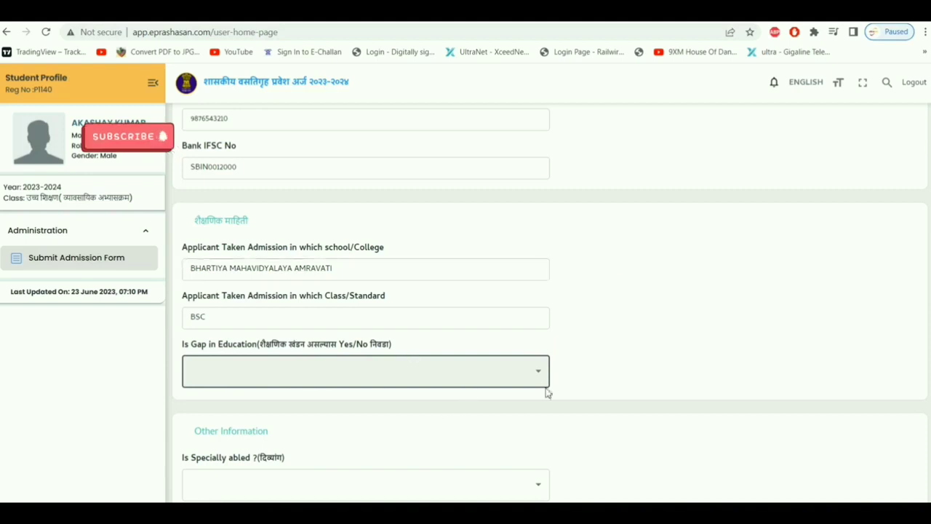
left_click(530, 371)
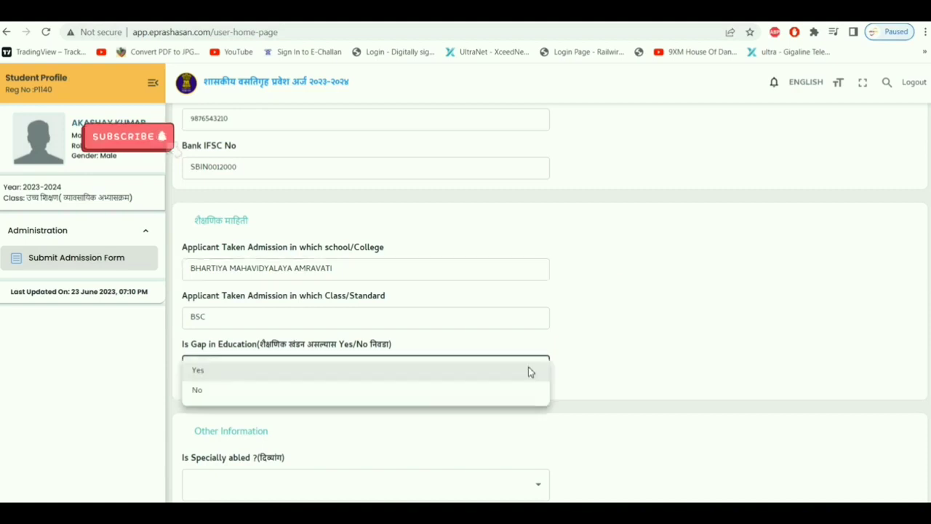
left_click(217, 396)
left_click(587, 349)
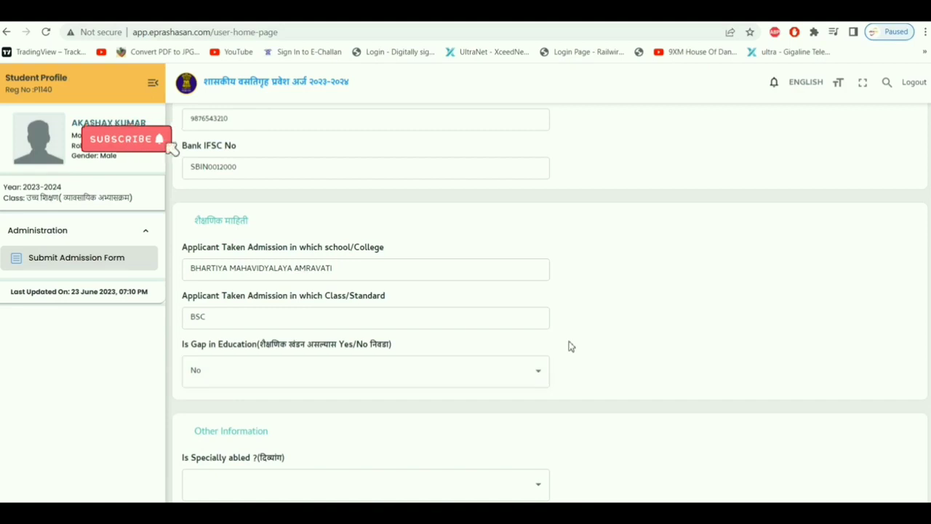
Answer No for both Specially abled and Is Orphan.
scroll(225, 346, "down", 3)
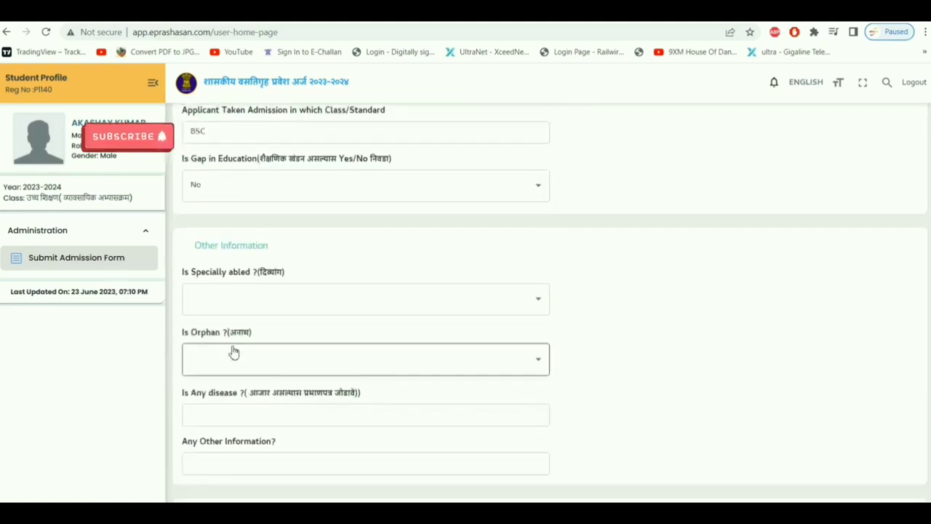
left_click(285, 303)
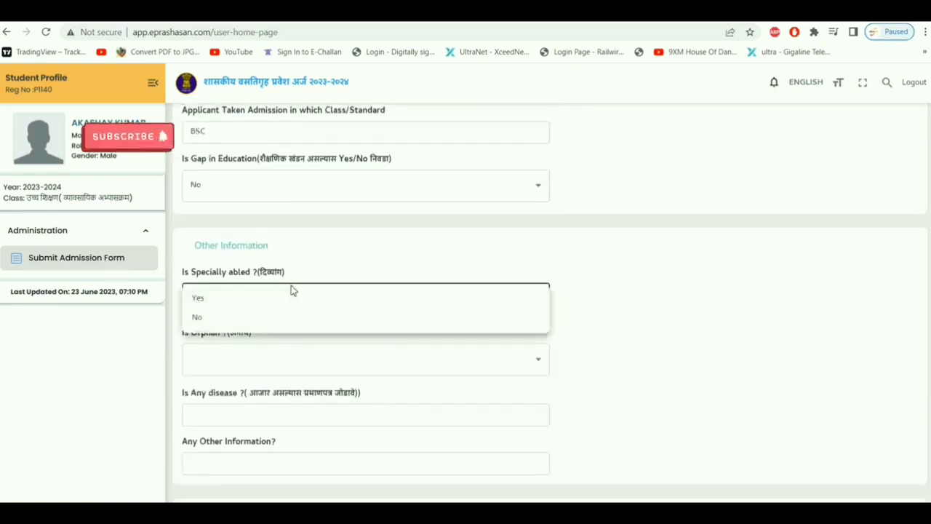
left_click(205, 320)
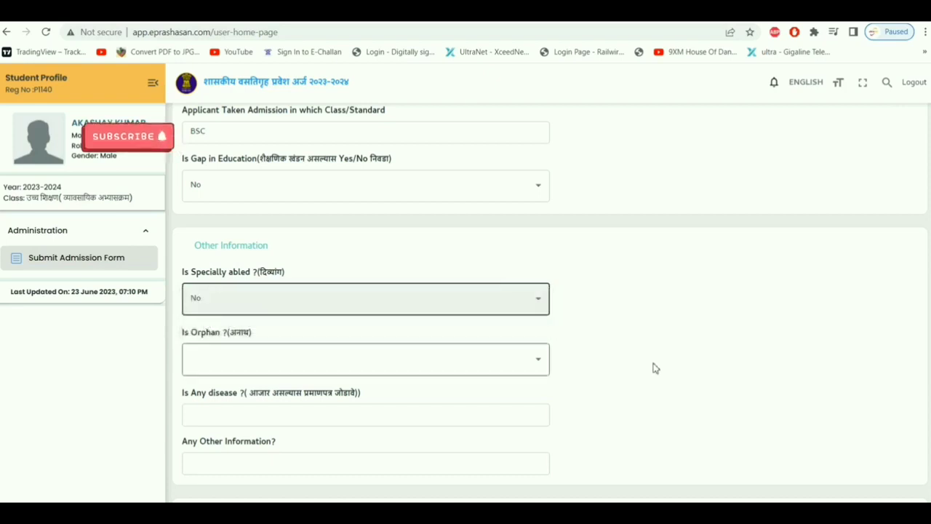
left_click(529, 367)
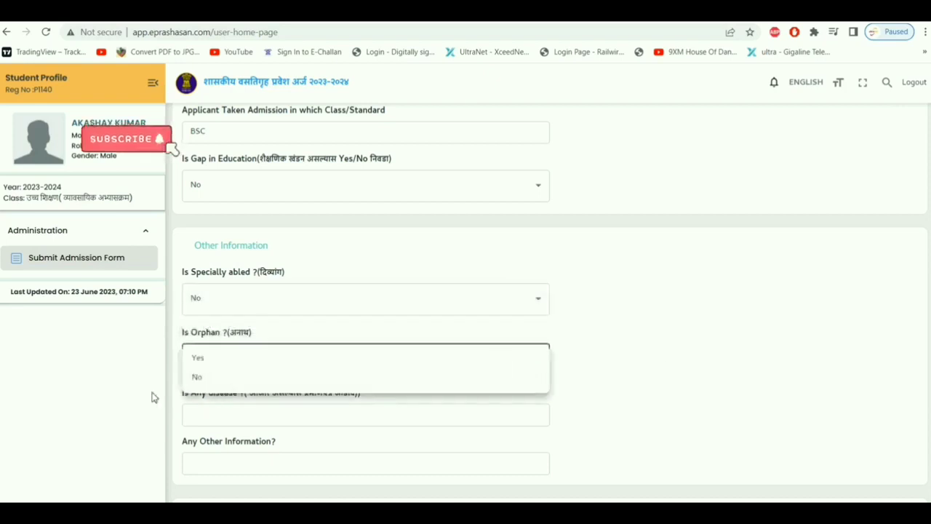
left_click(211, 379)
Enter NA in the Is Any disease field.
scroll(424, 368, "down", 2)
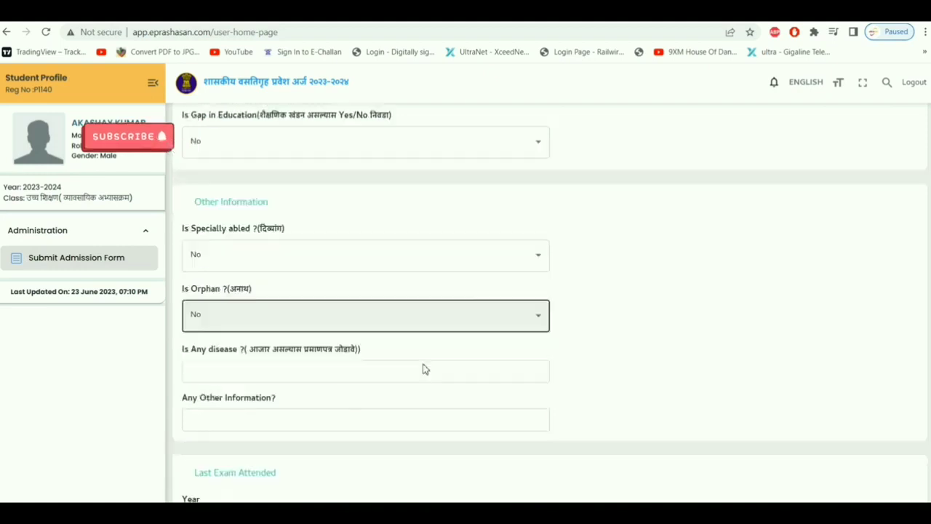
left_click(509, 289)
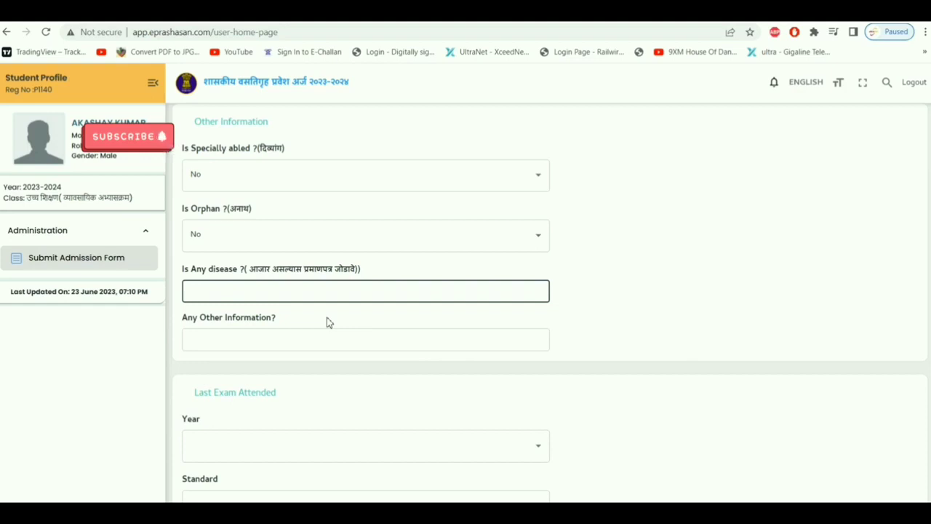
type("N")
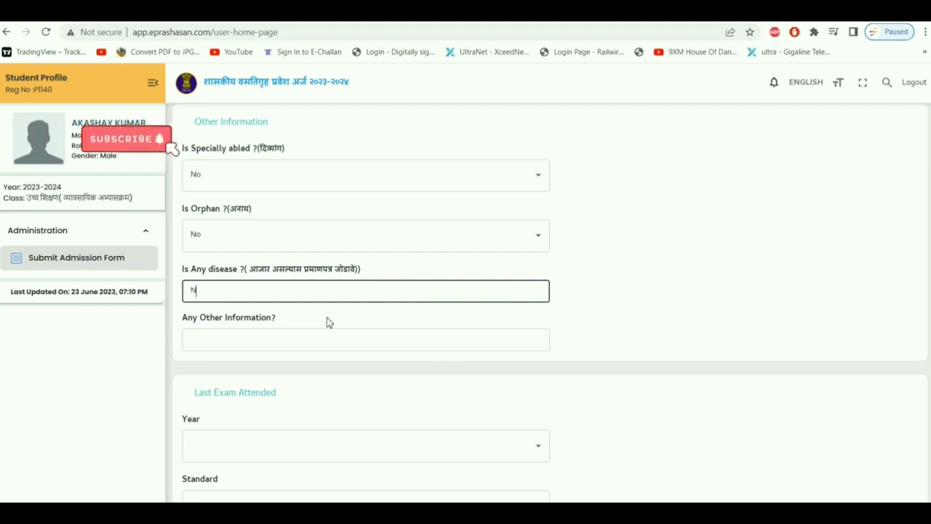
type("A")
left_click(269, 339)
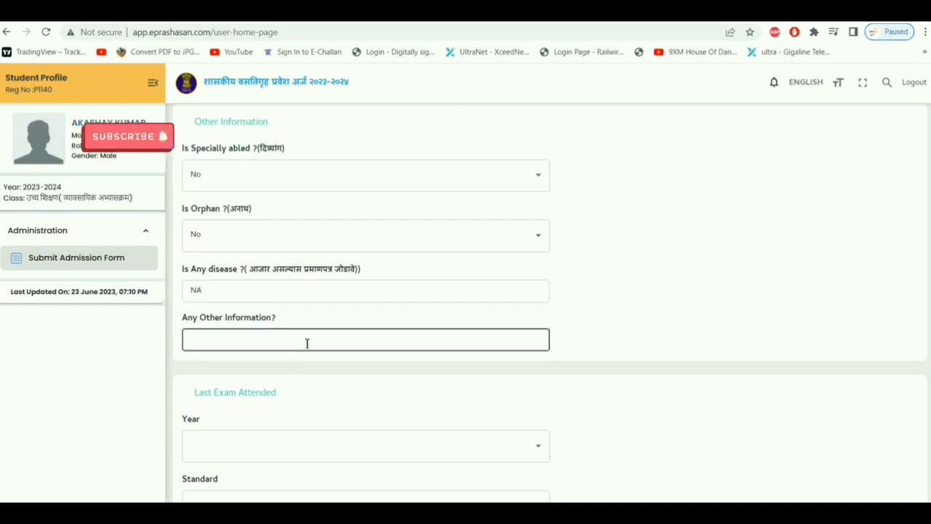
Enter NA for Any Other Information and set the last exam year to 2022-2023.
type("NA")
left_click(341, 411)
scroll(397, 393, "down", 3)
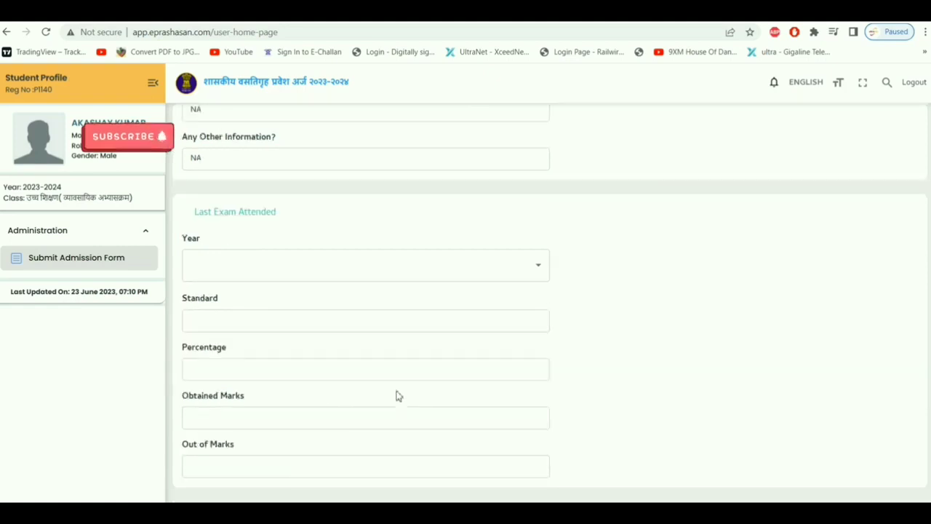
left_click(530, 266)
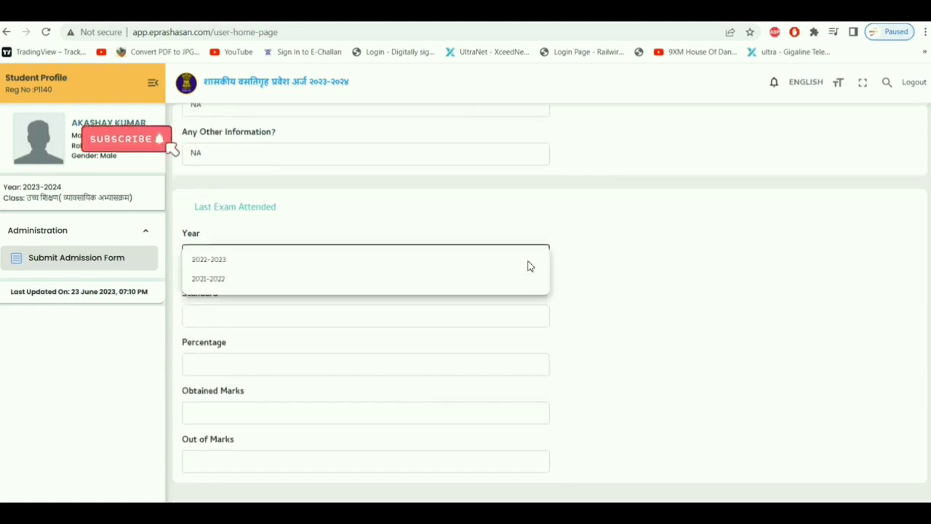
left_click(241, 266)
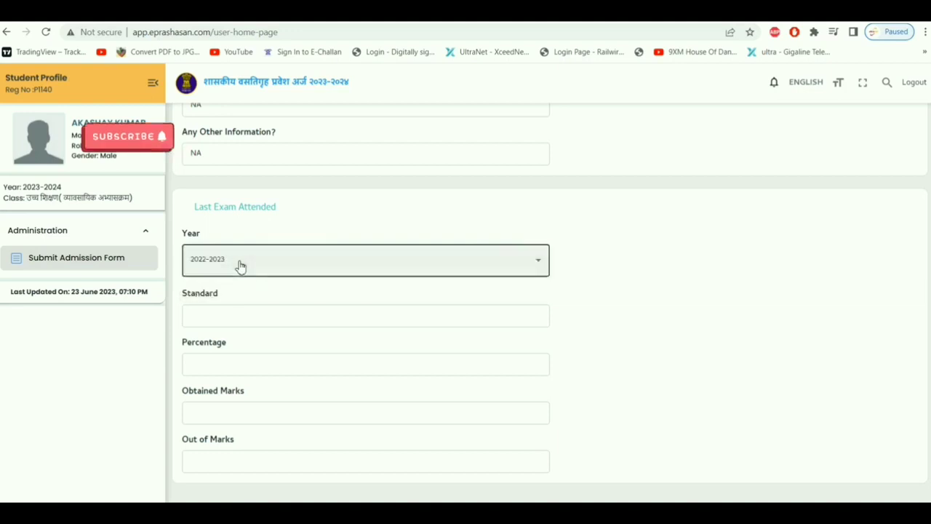
Enter last exam standard HSC, 90.00 percent, and 900 obtained out of 1000 marks.
left_click(274, 323)
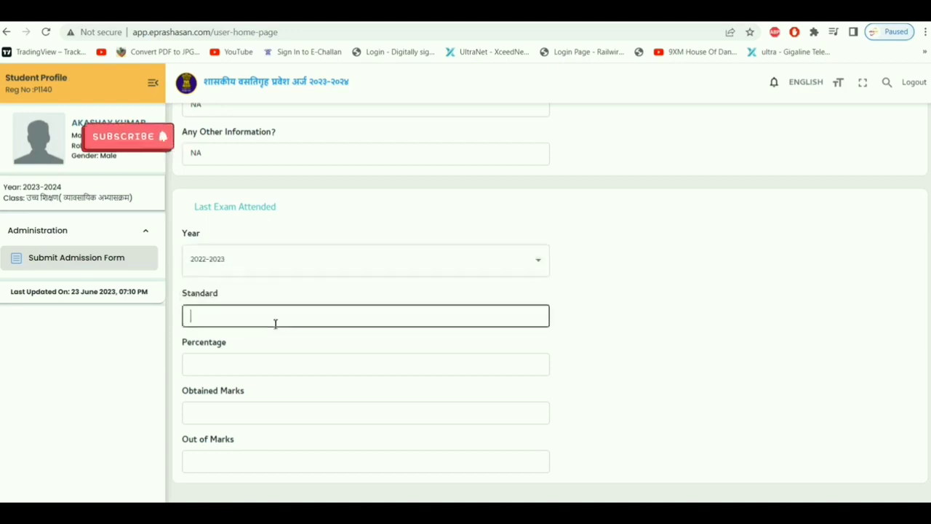
type("HSC")
left_click(276, 365)
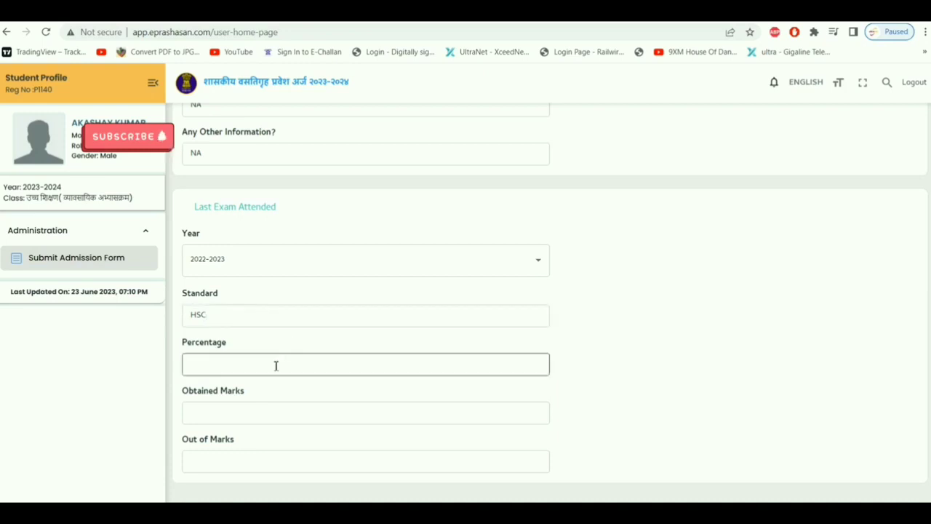
type("90.00")
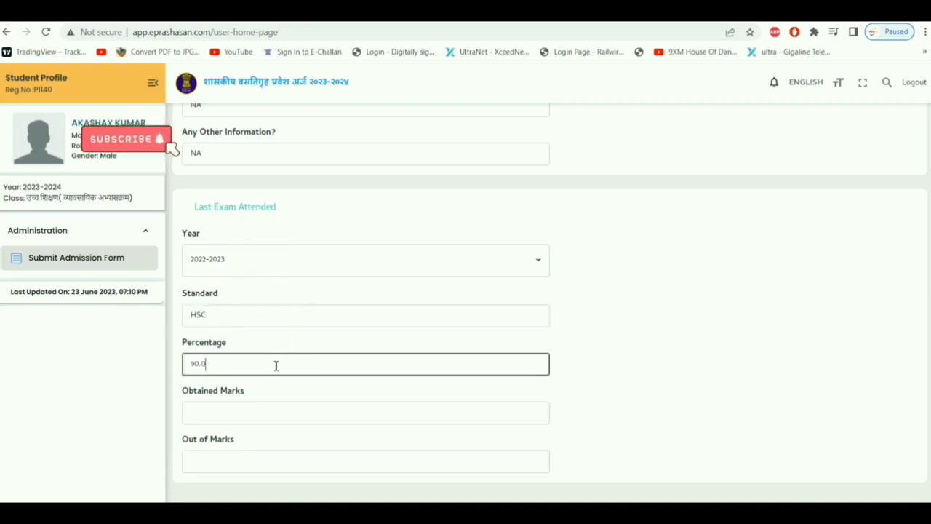
left_click(274, 392)
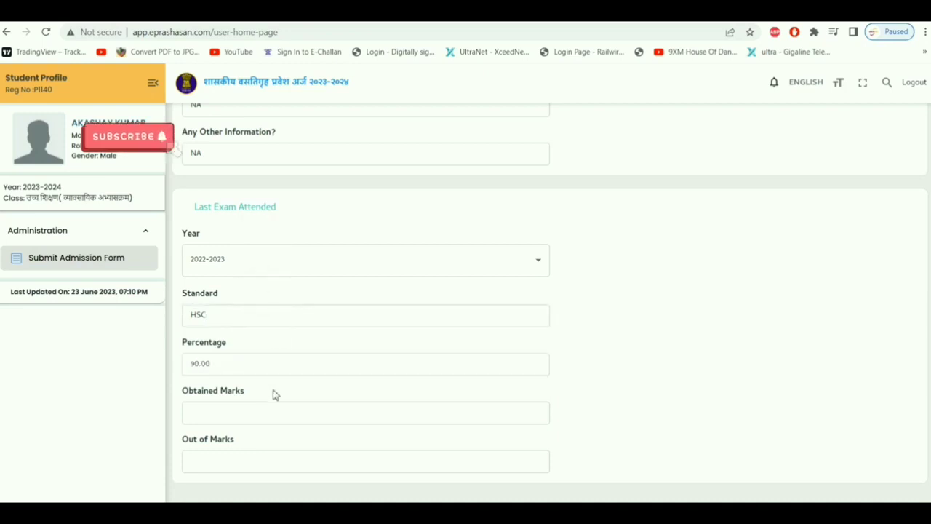
left_click(203, 412)
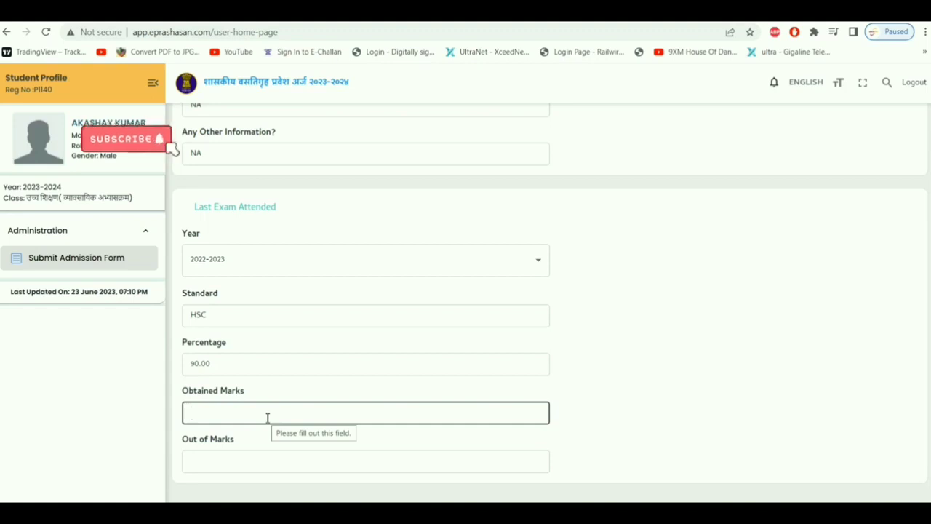
type("900")
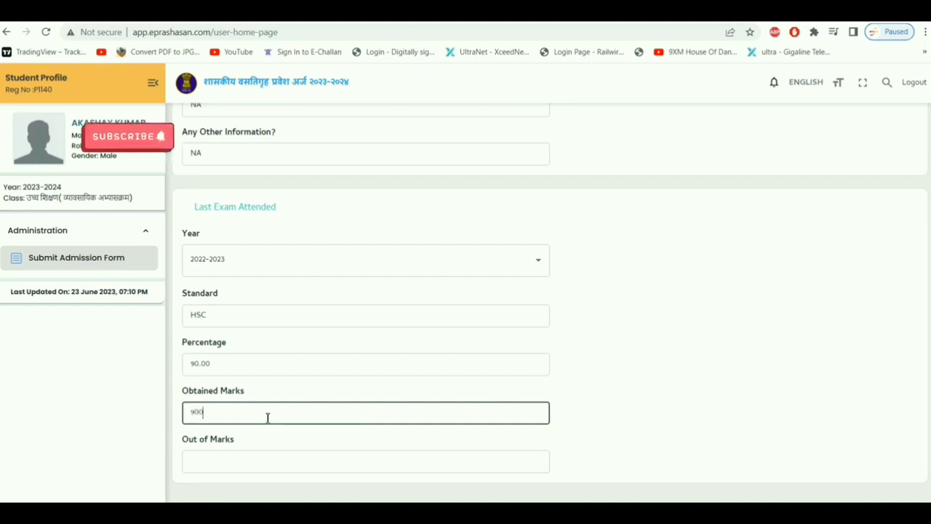
left_click(255, 456)
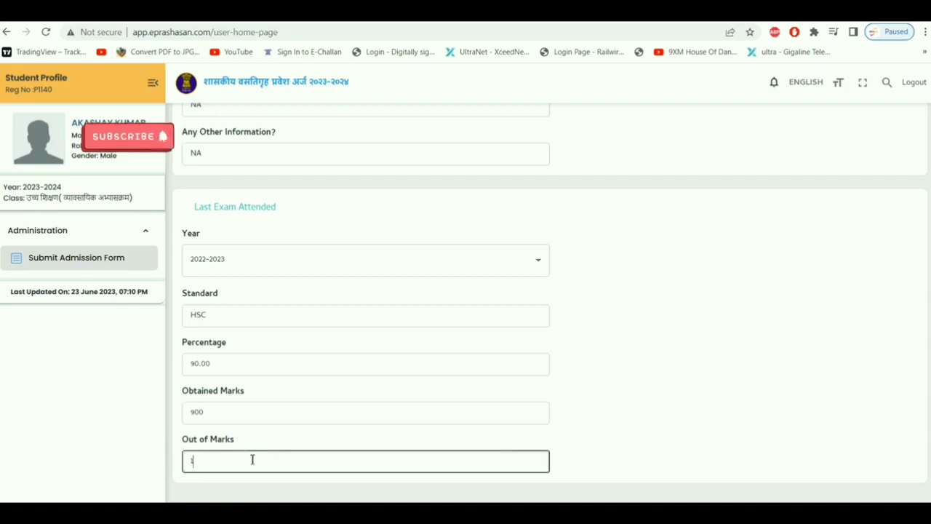
type("1000")
Recheck the obtained marks and save the section, bringing the form to 67%.
left_click(611, 438)
left_click(253, 416)
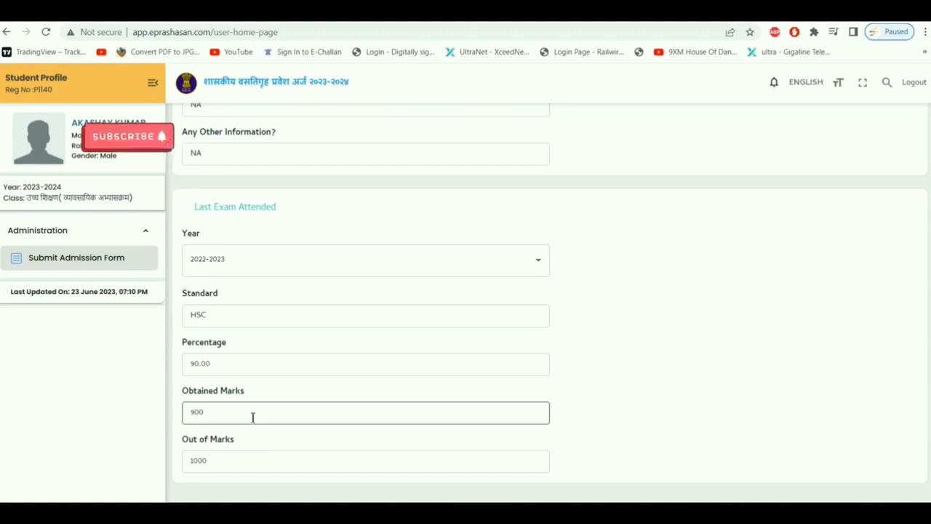
left_click(354, 379)
scroll(632, 381, "down", 1)
scroll(632, 381, "down", 1)
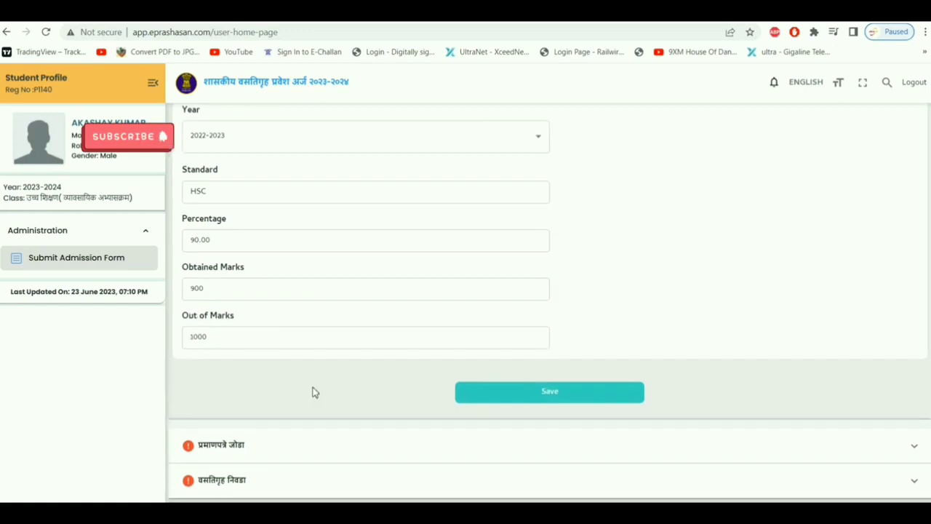
left_click(557, 395)
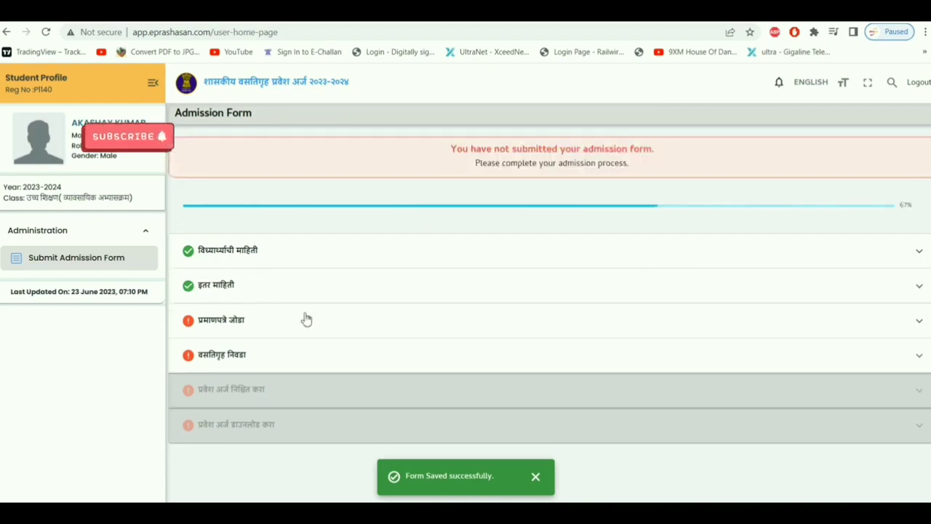
Look over the प्रमाणपत्रे जोडा upload boxes and save the certificates section.
left_click(239, 322)
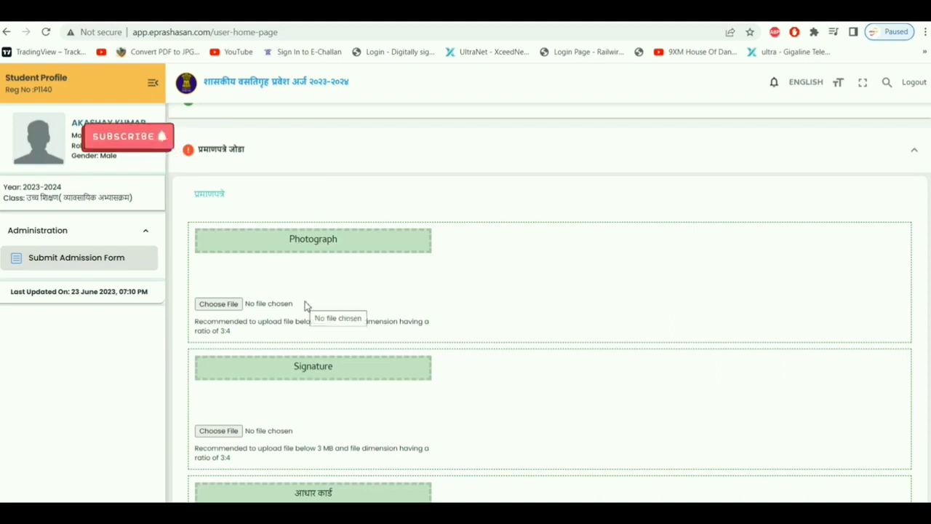
scroll(305, 306, "down", 3)
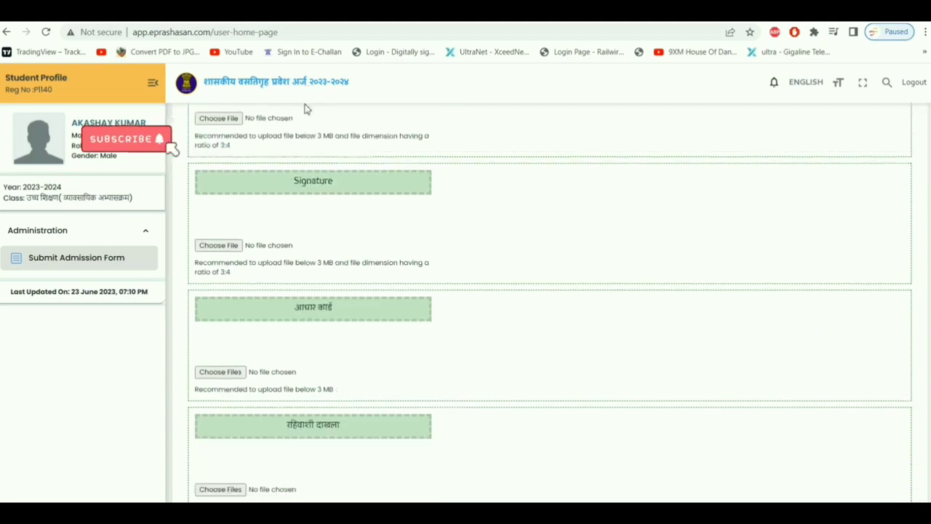
scroll(264, 338, "down", 2)
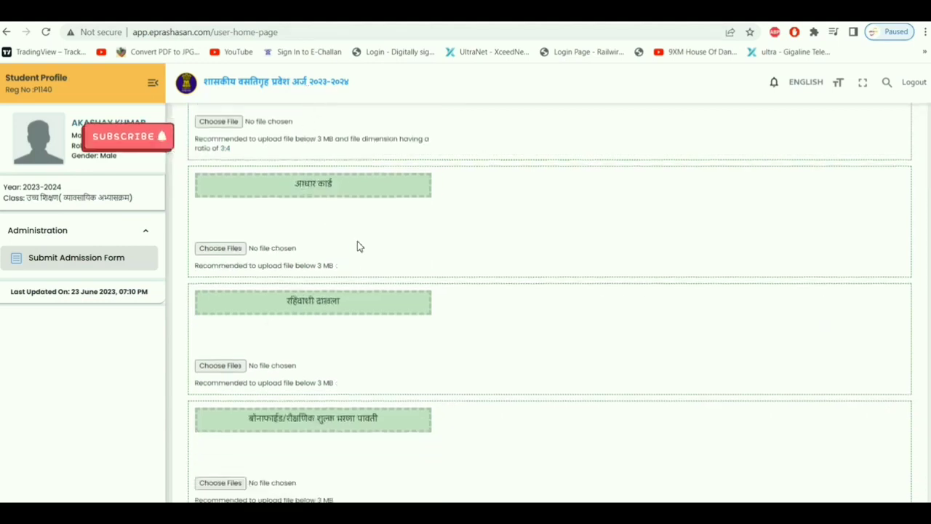
scroll(380, 301, "down", 2)
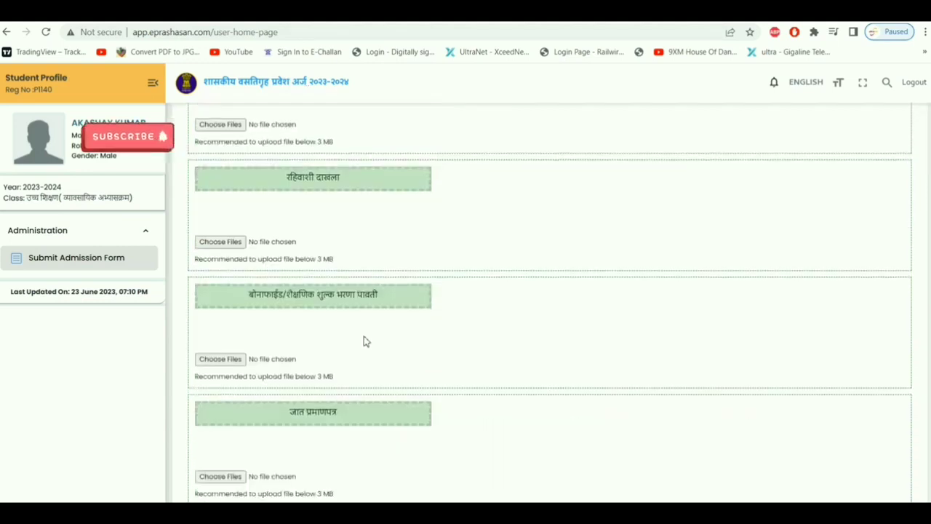
scroll(351, 327, "down", 2)
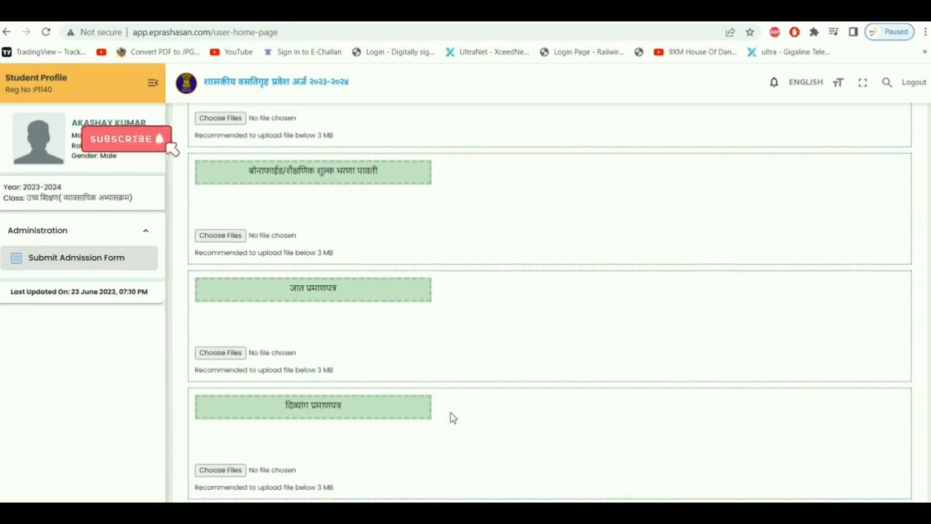
scroll(451, 415, "down", 3)
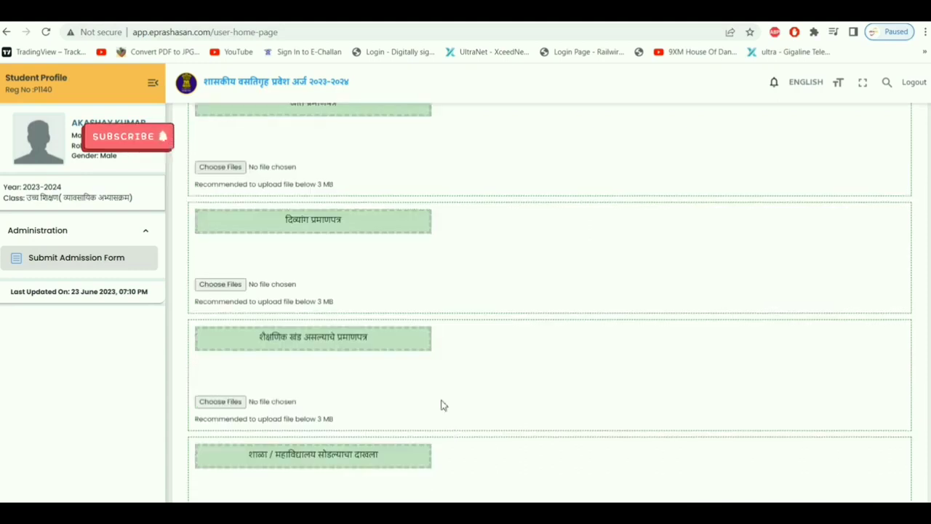
scroll(509, 291, "down", 3)
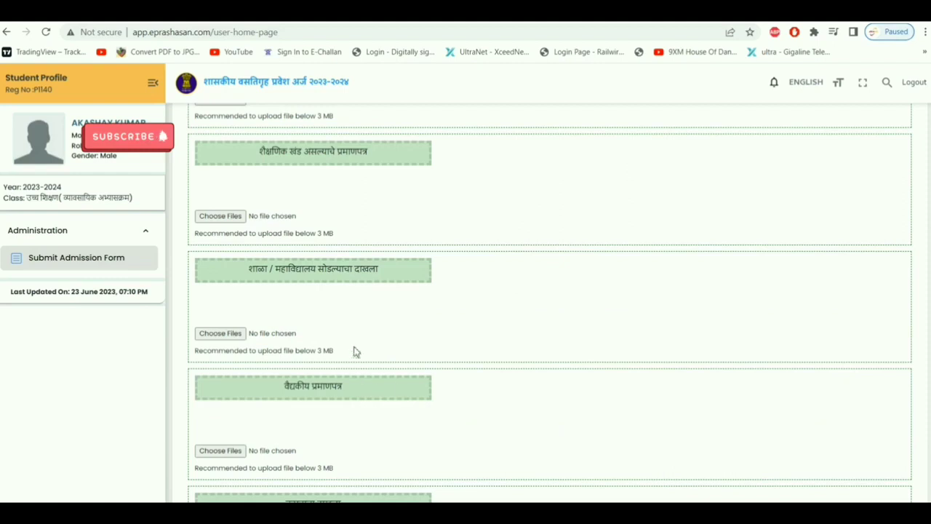
scroll(354, 349, "down", 2)
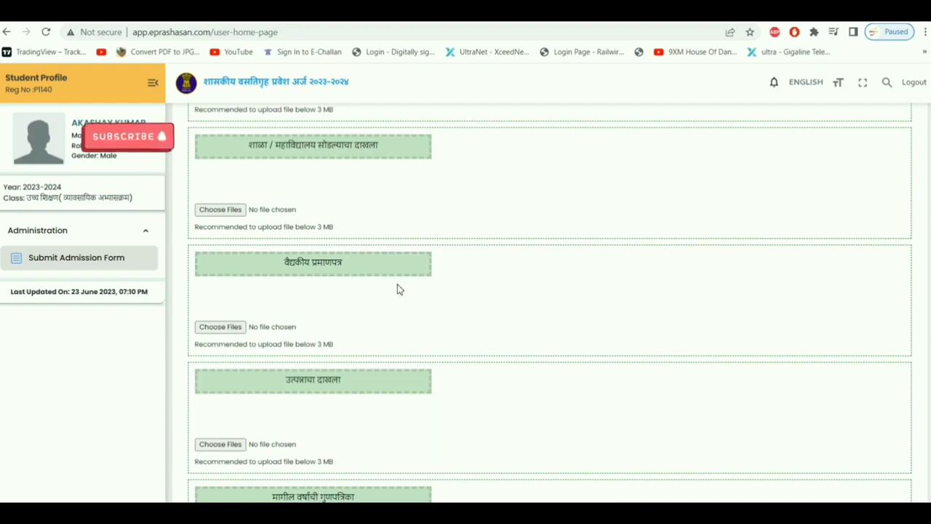
scroll(382, 319, "down", 2)
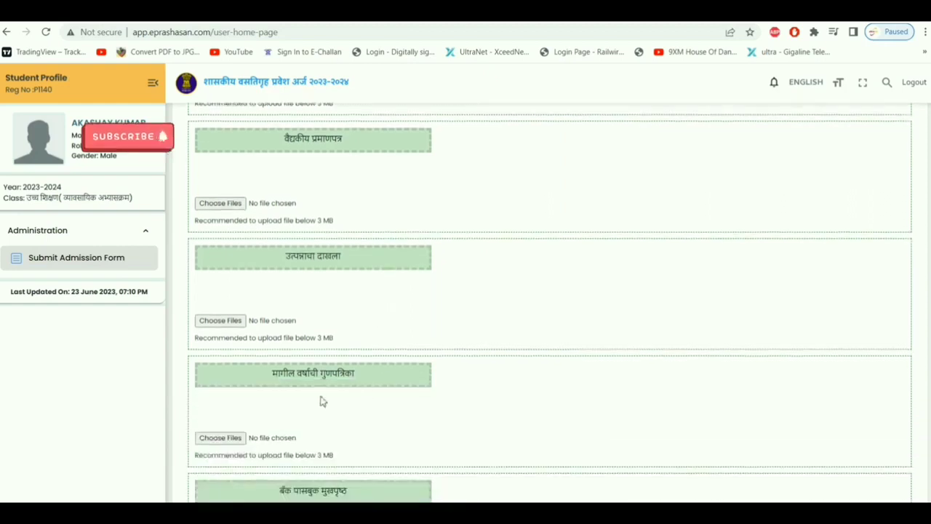
scroll(324, 400, "down", 2)
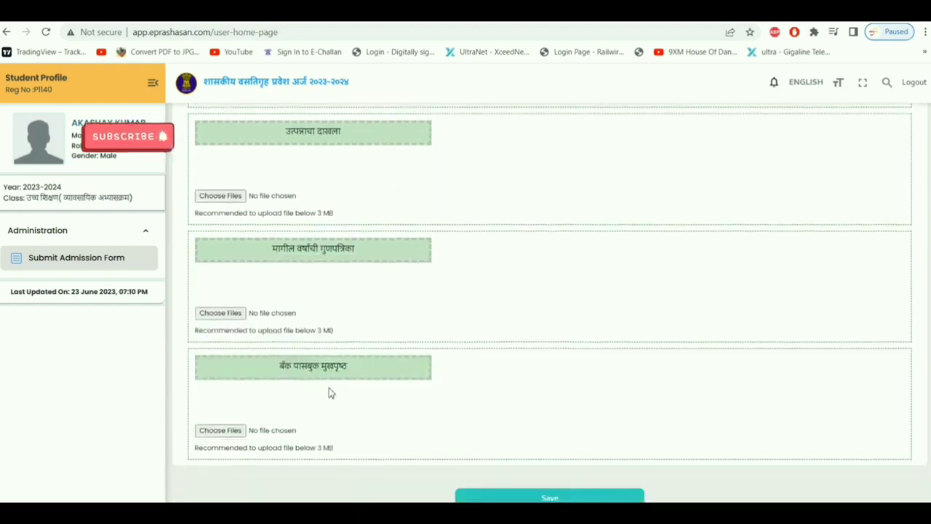
scroll(328, 393, "down", 1)
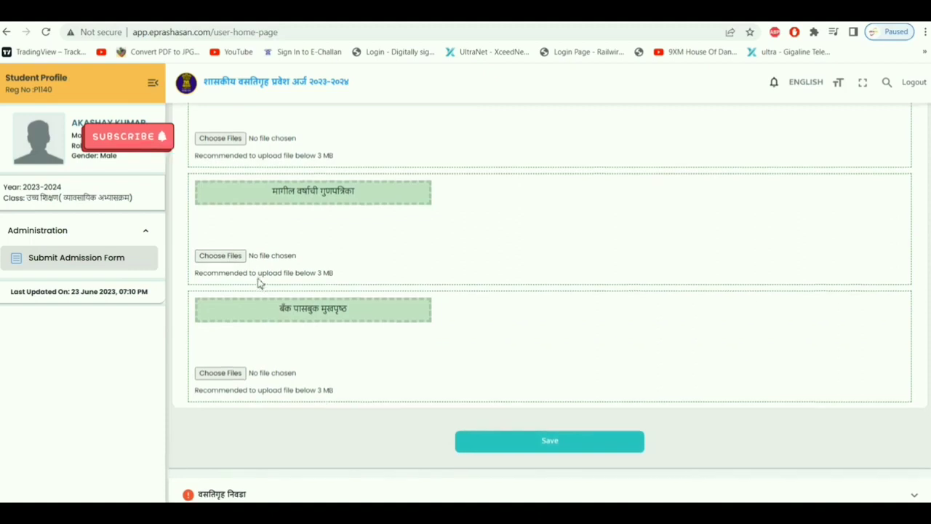
scroll(258, 282, "up", 2)
scroll(260, 281, "down", 2)
scroll(260, 283, "up", 9)
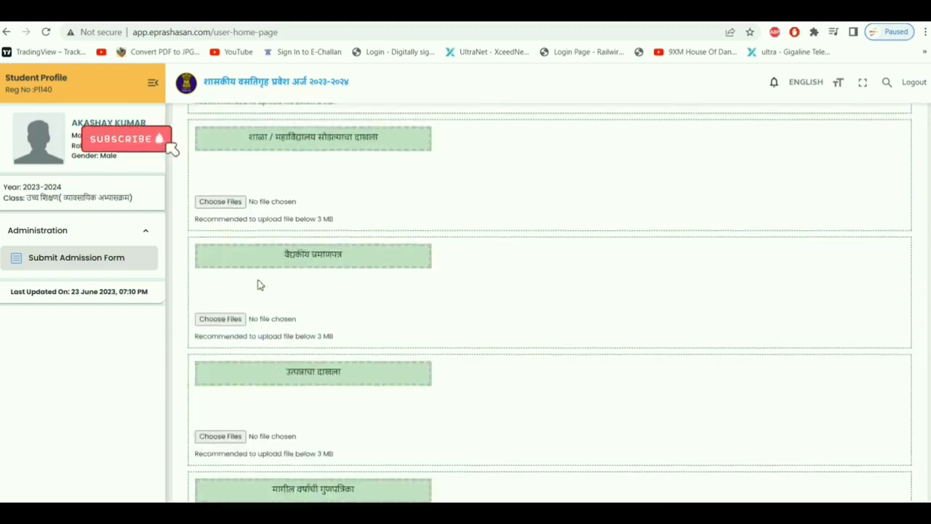
scroll(262, 281, "up", 8)
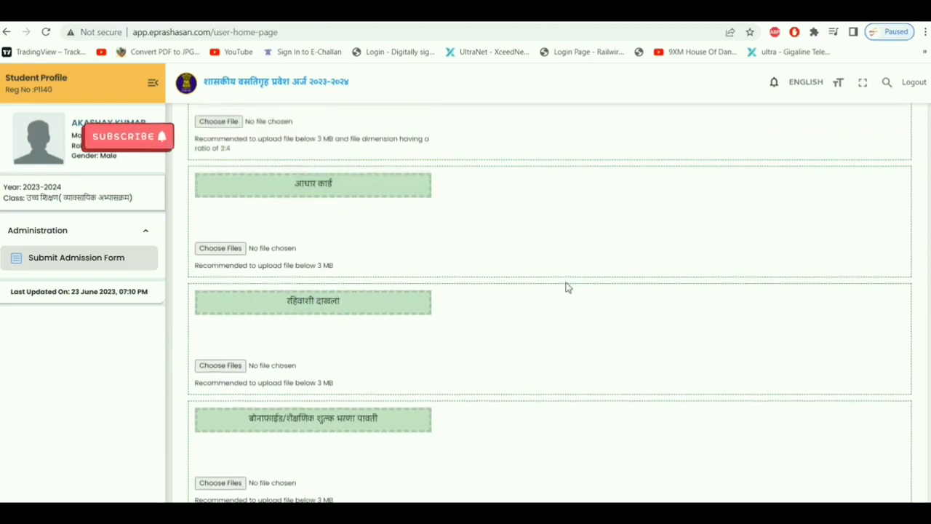
scroll(557, 280, "down", 1)
scroll(530, 408, "down", 10)
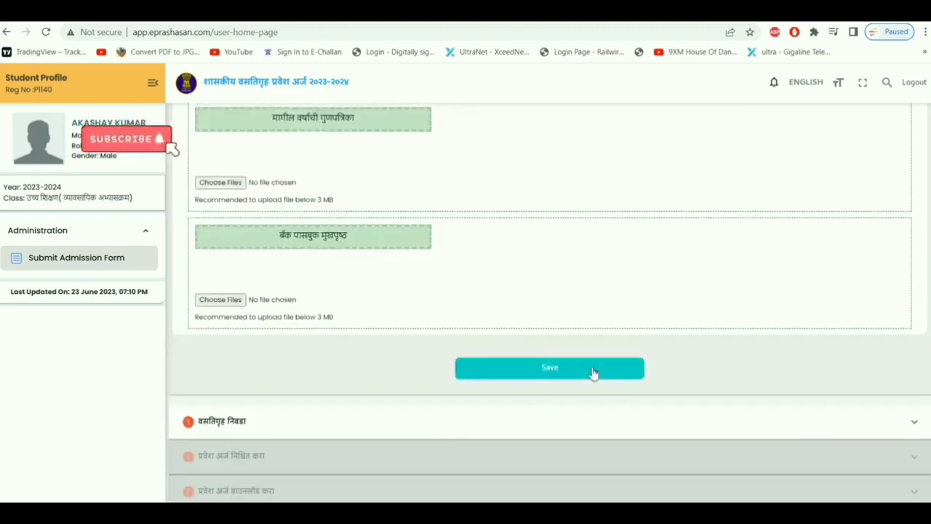
left_click(593, 371)
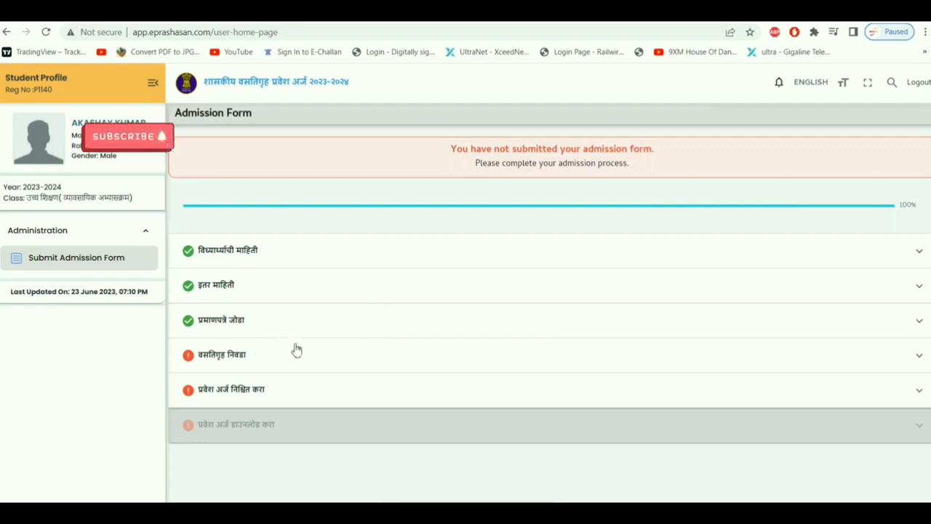
Expand the hostel selection step and choose Amravati as the division.
left_click(245, 361)
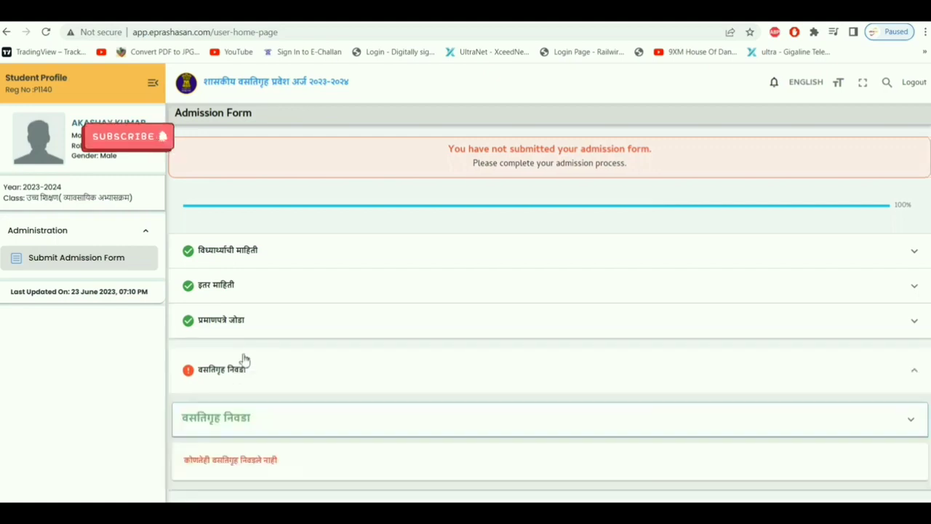
scroll(460, 333, "down", 1)
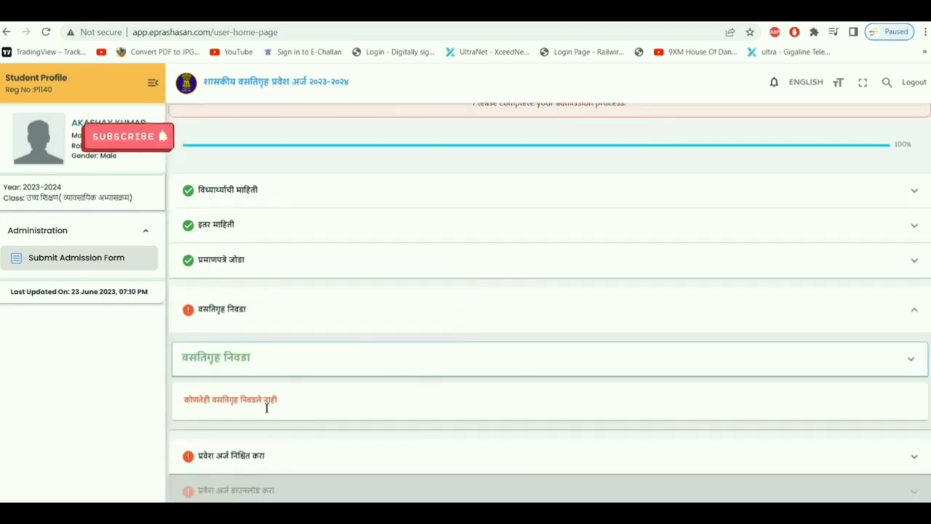
left_click(289, 365)
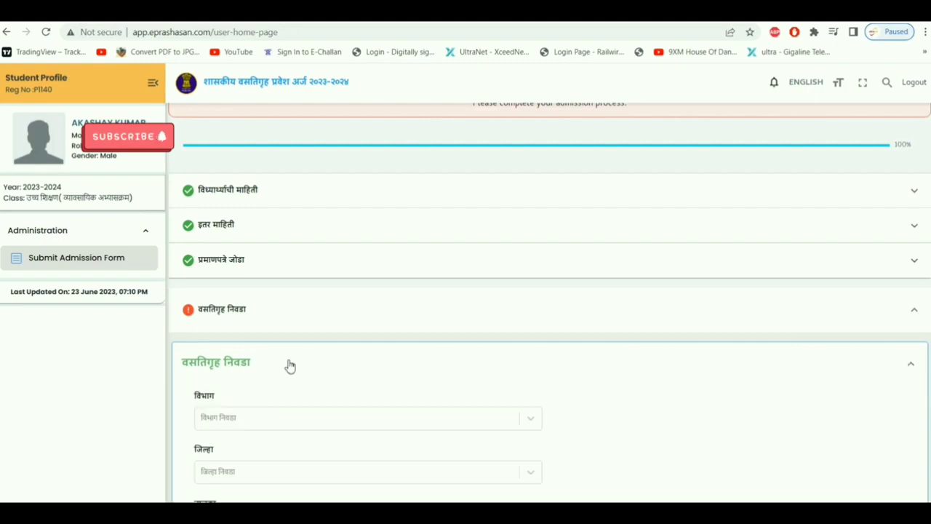
scroll(357, 365, "down", 3)
left_click(359, 232)
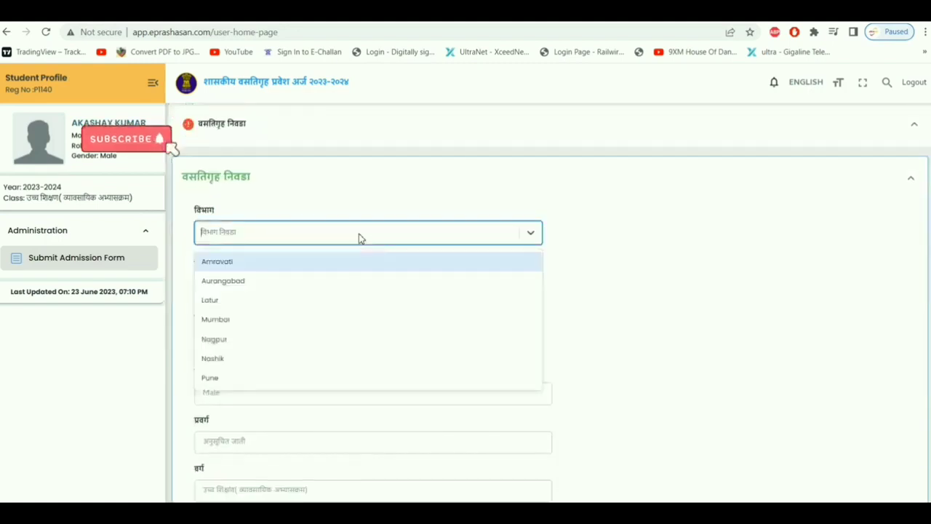
left_click(254, 264)
Set district and taluka to Amravati and search for hostels.
left_click(271, 288)
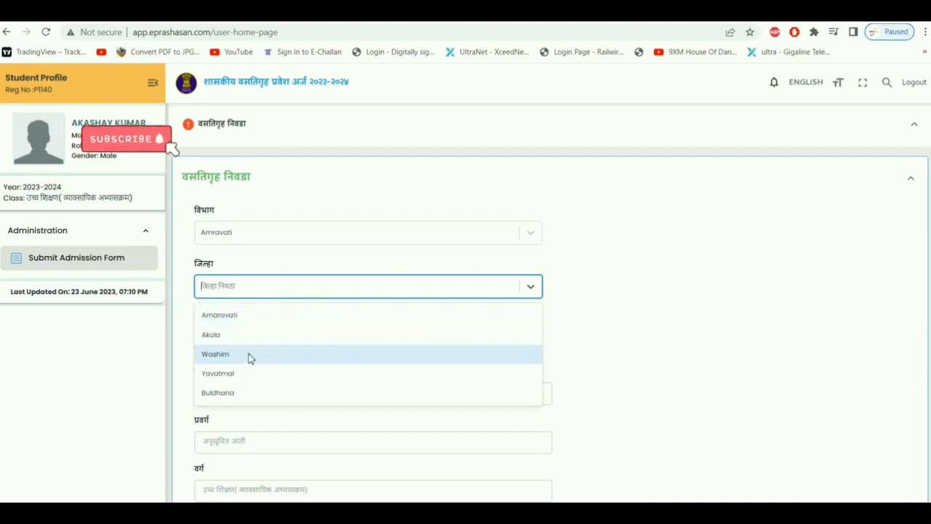
left_click(289, 316)
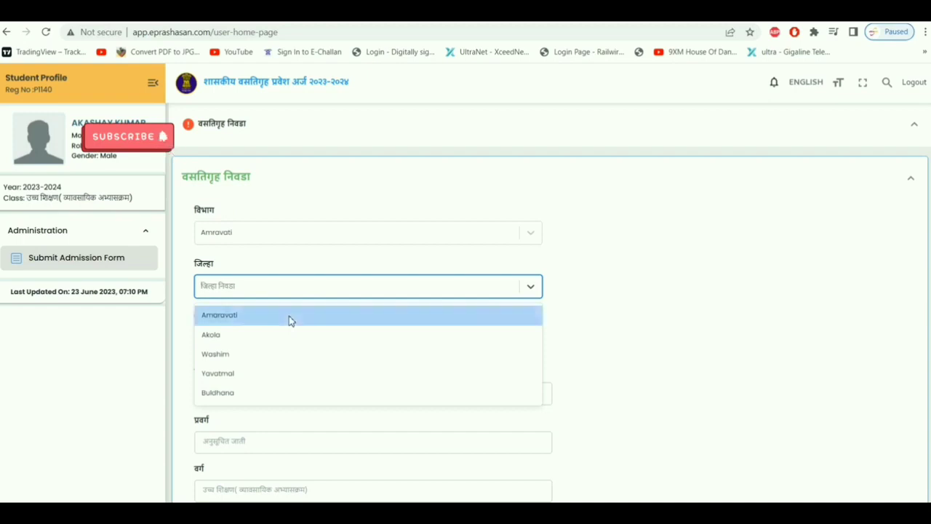
left_click(251, 338)
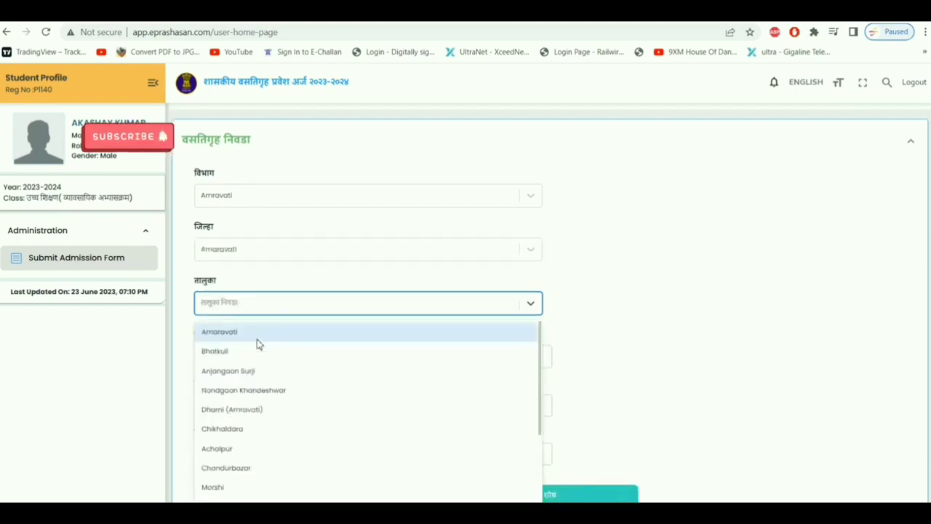
scroll(245, 436, "down", 2)
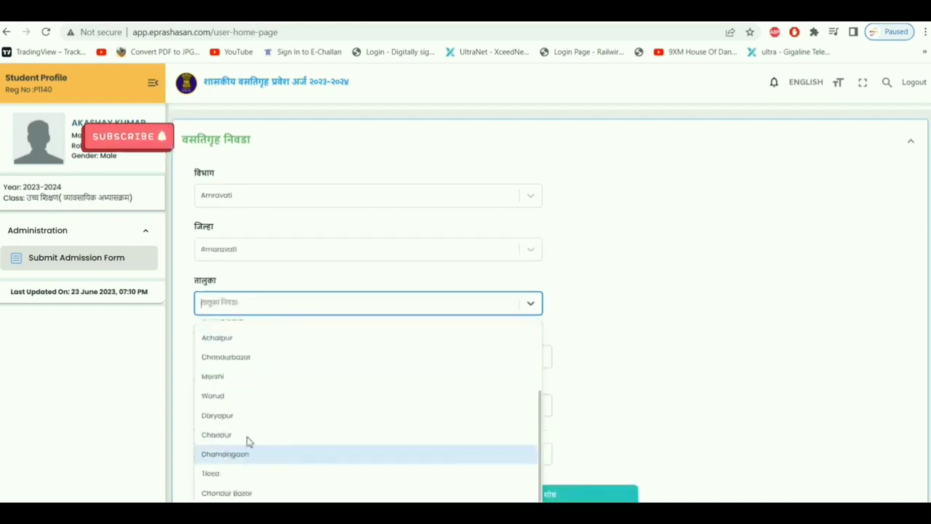
scroll(249, 424, "up", 3)
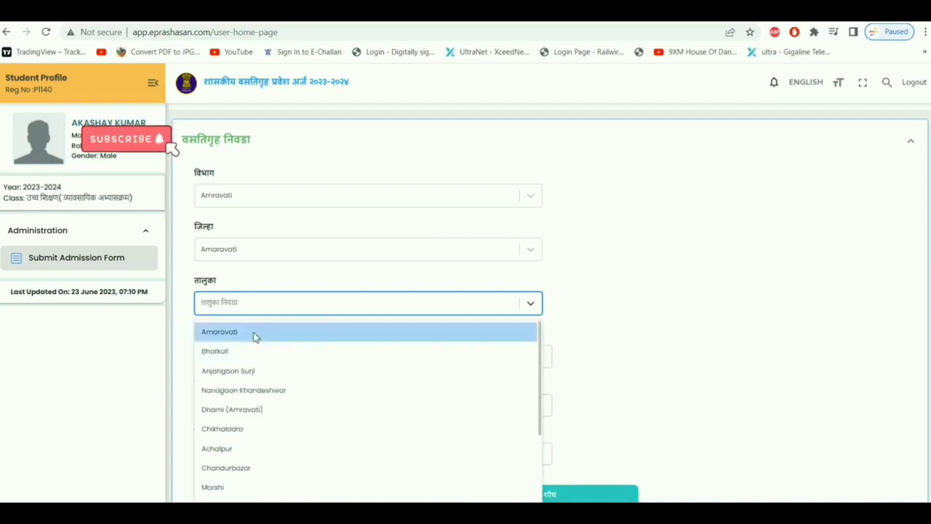
left_click(255, 337)
left_click(271, 355)
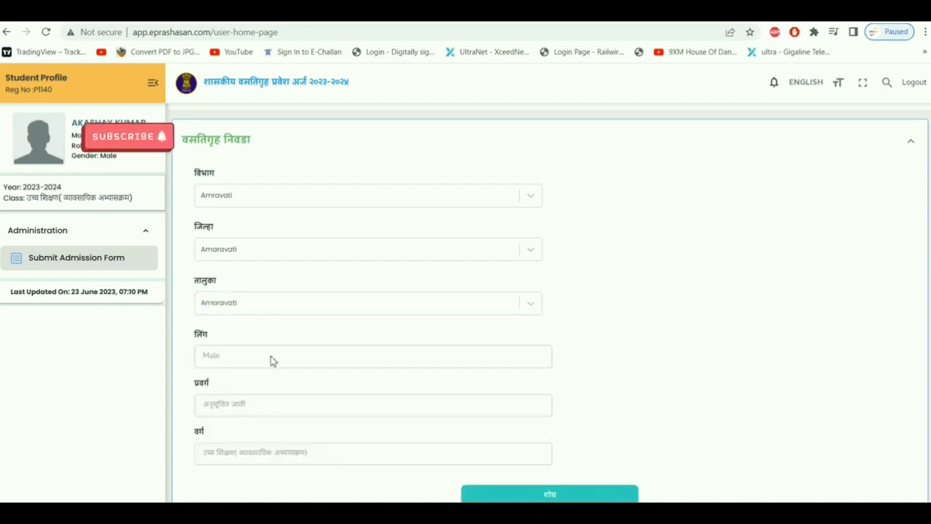
scroll(262, 370, "down", 2)
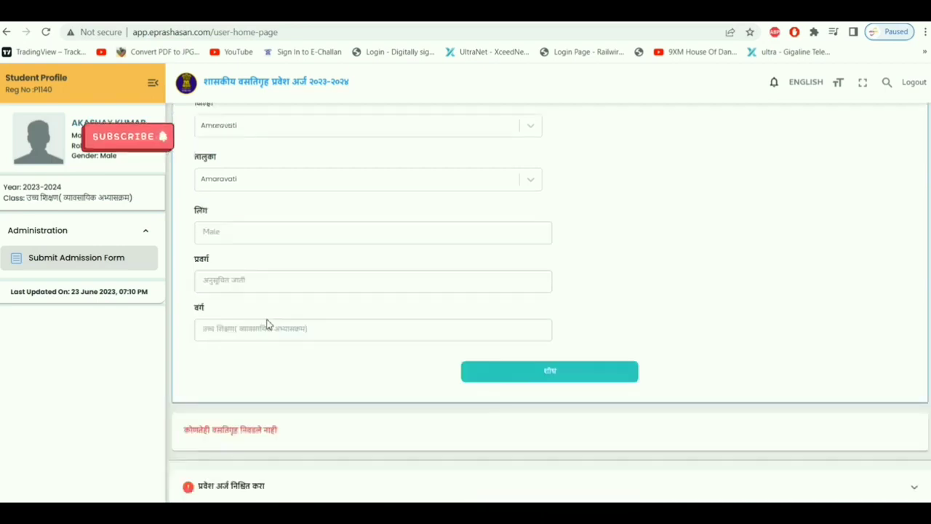
left_click(569, 377)
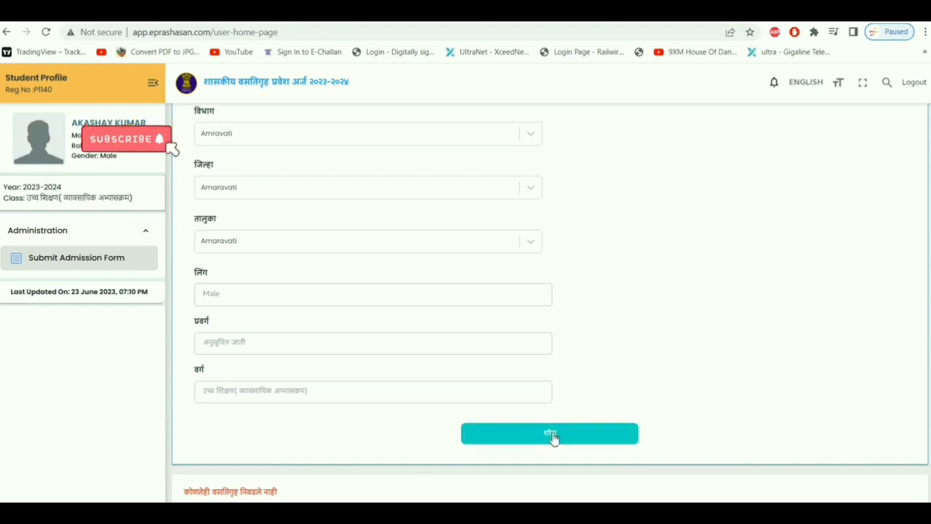
left_click(552, 435)
Apply to Nimbhora Amravati hostel unit 3 with priority 1.
scroll(552, 436, "down", 5)
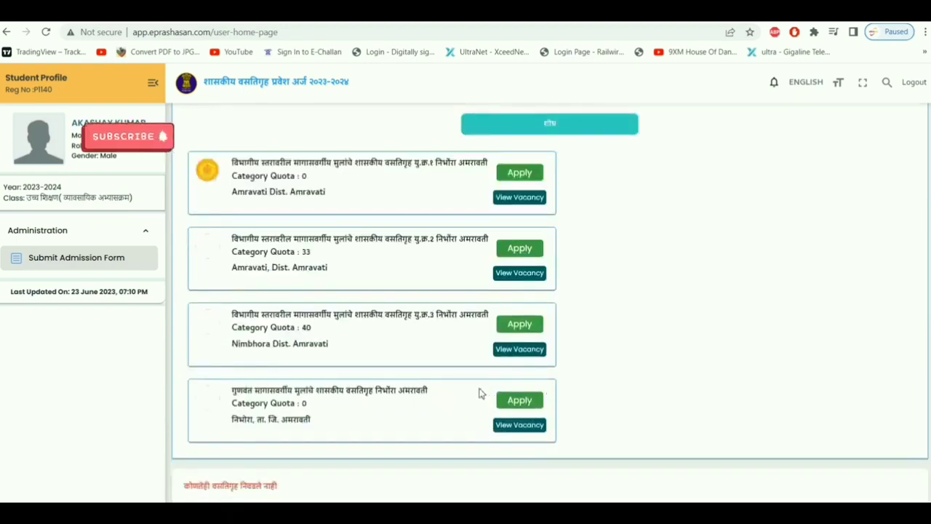
scroll(479, 392, "down", 1)
scroll(479, 393, "up", 1)
scroll(420, 164, "up", 2)
scroll(461, 347, "down", 2)
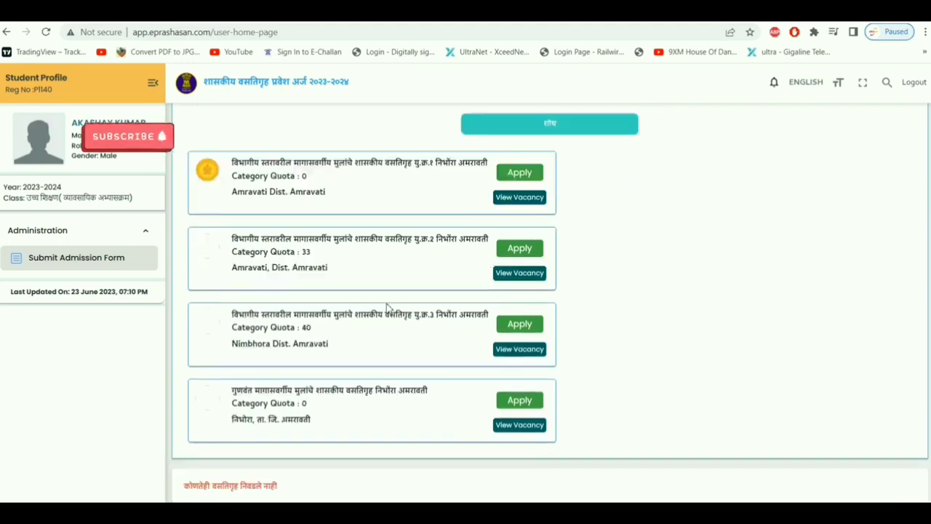
left_click(521, 324)
left_click(463, 294)
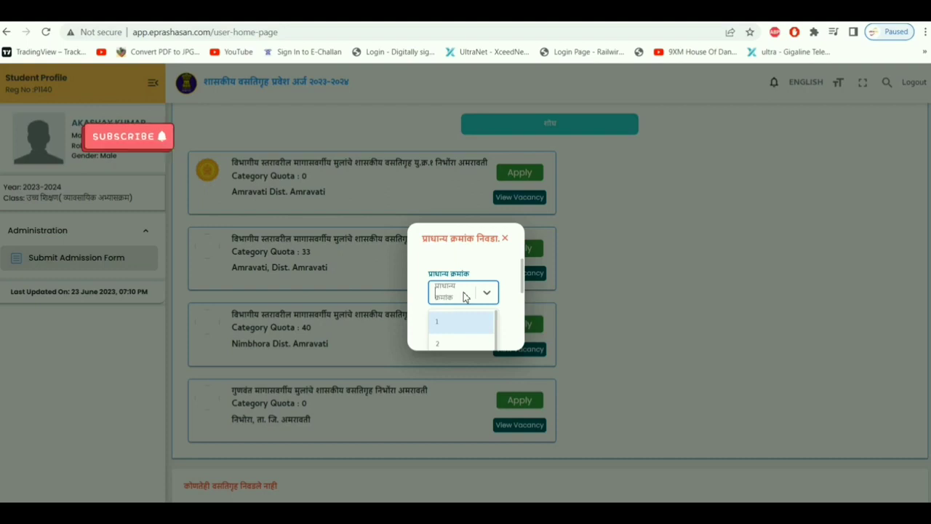
left_click(451, 323)
left_click(469, 322)
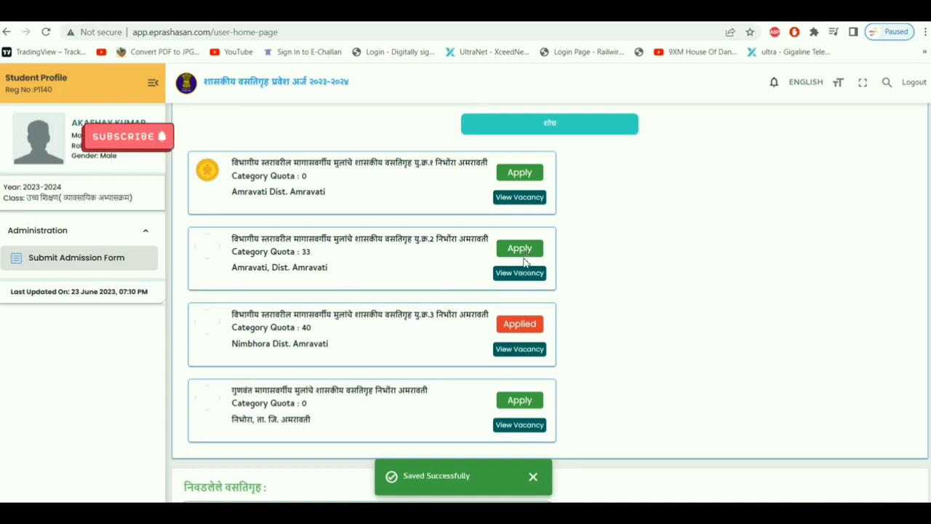
Apply to Nimbhora Amravati hostel unit 2 with priority 2.
left_click(527, 251)
left_click(476, 292)
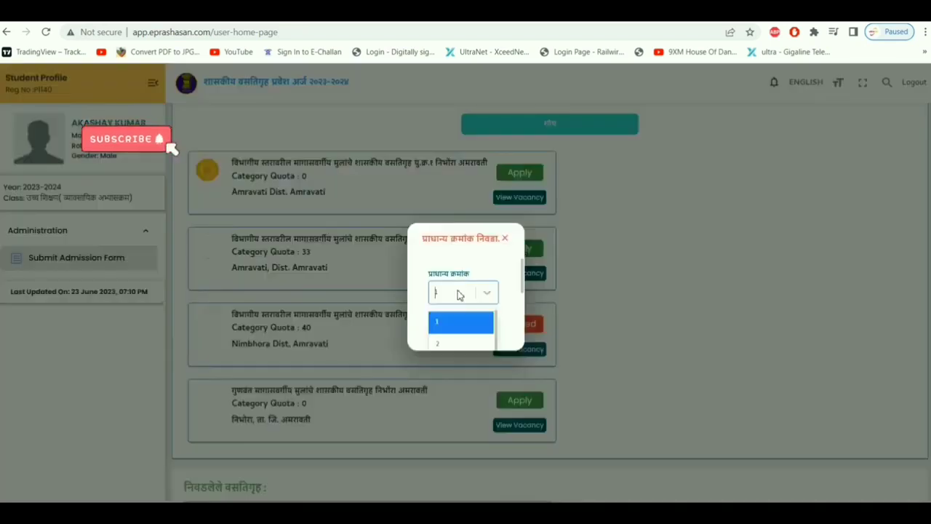
left_click(448, 344)
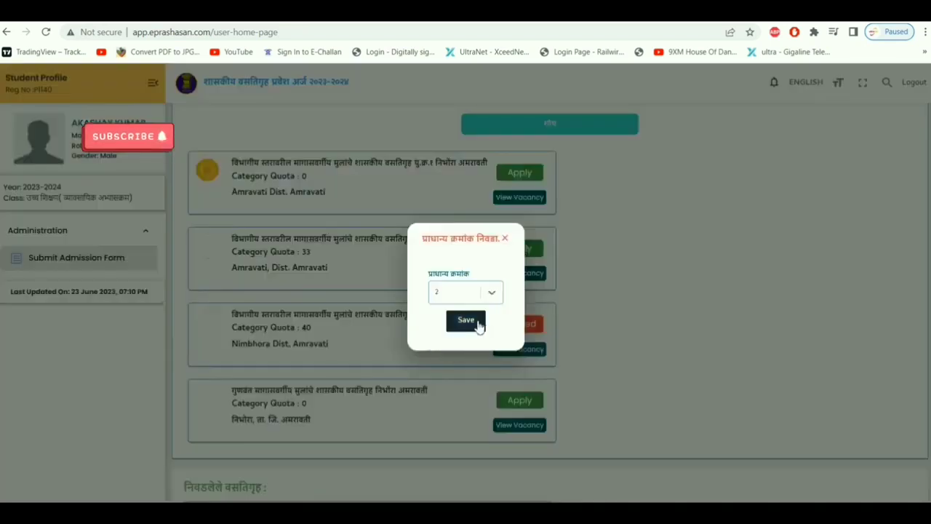
left_click(479, 324)
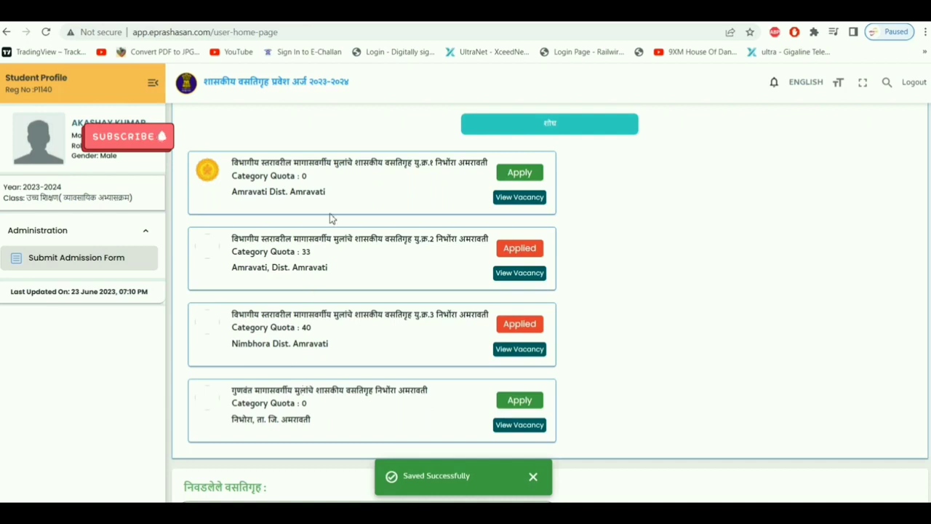
Apply to Nimbhora Amravati hostel unit 1 with priority 3 and check the selected list.
left_click(517, 178)
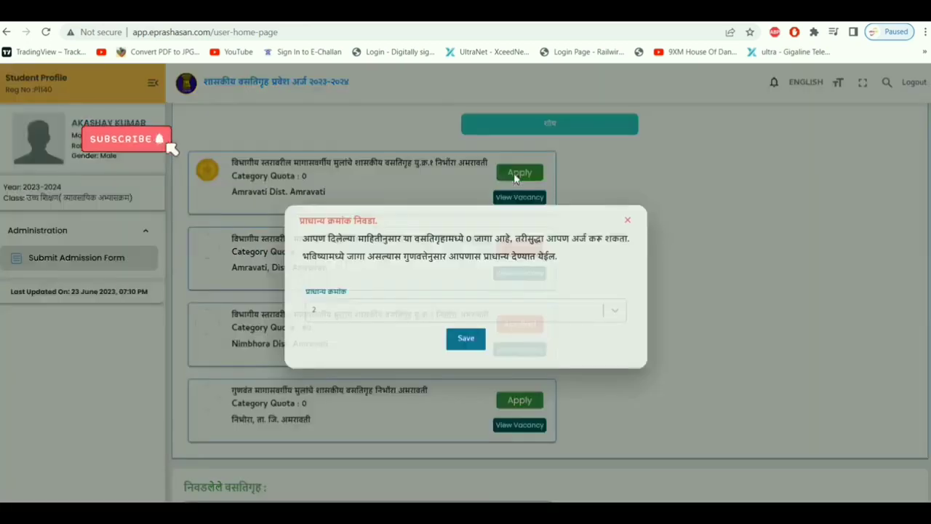
left_click(402, 316)
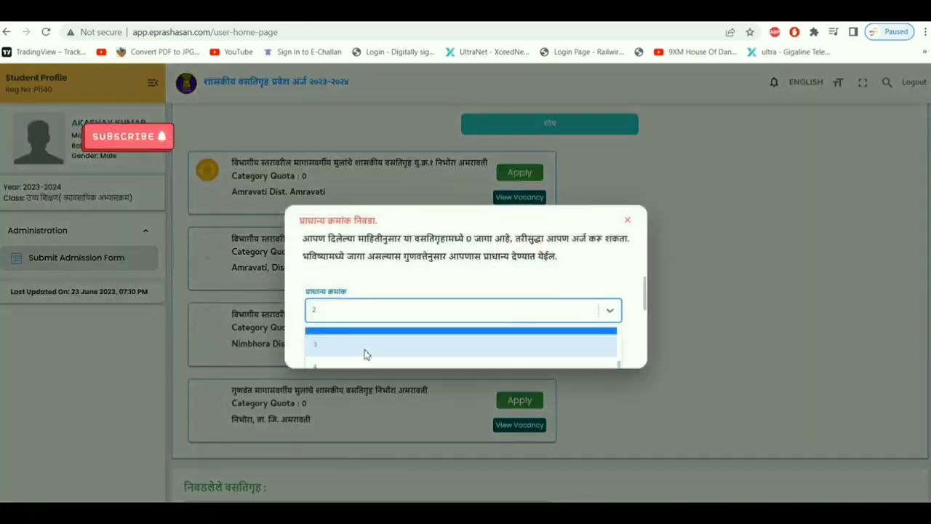
left_click(346, 352)
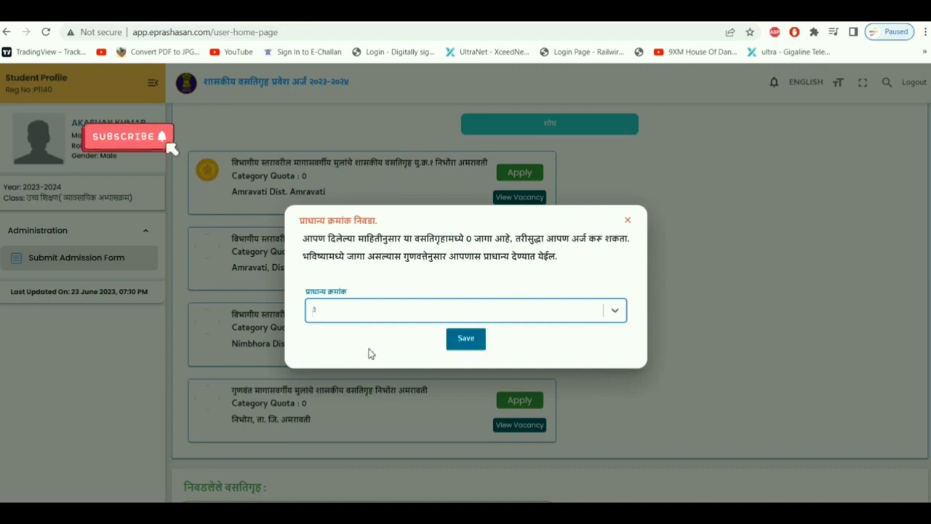
left_click(467, 338)
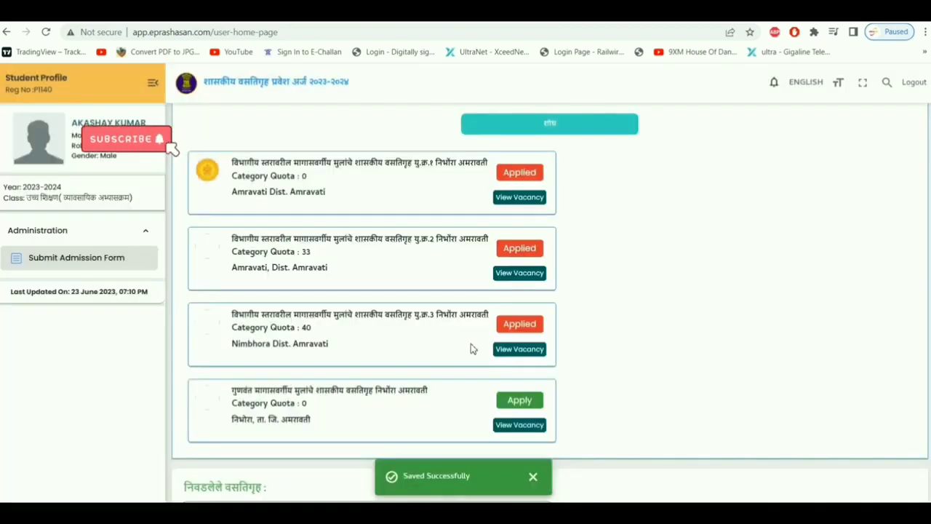
scroll(404, 292, "down", 3)
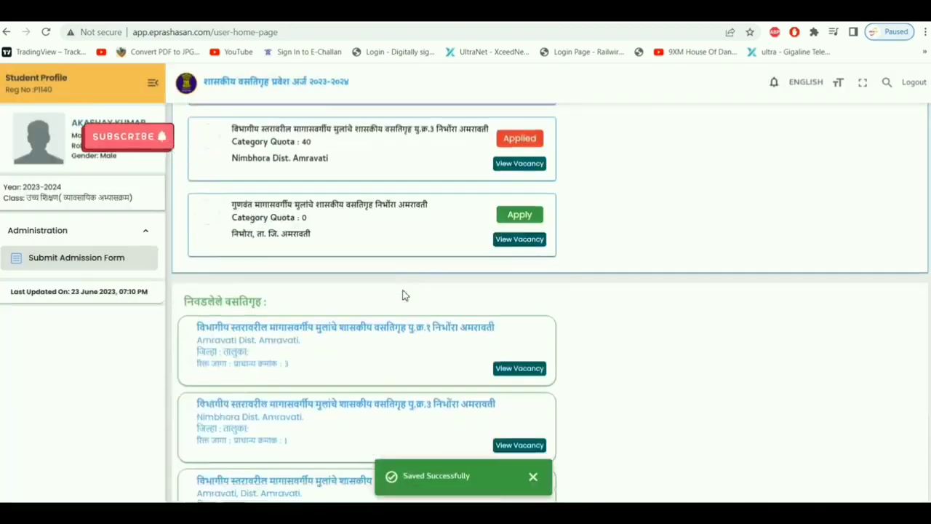
scroll(323, 294, "down", 2)
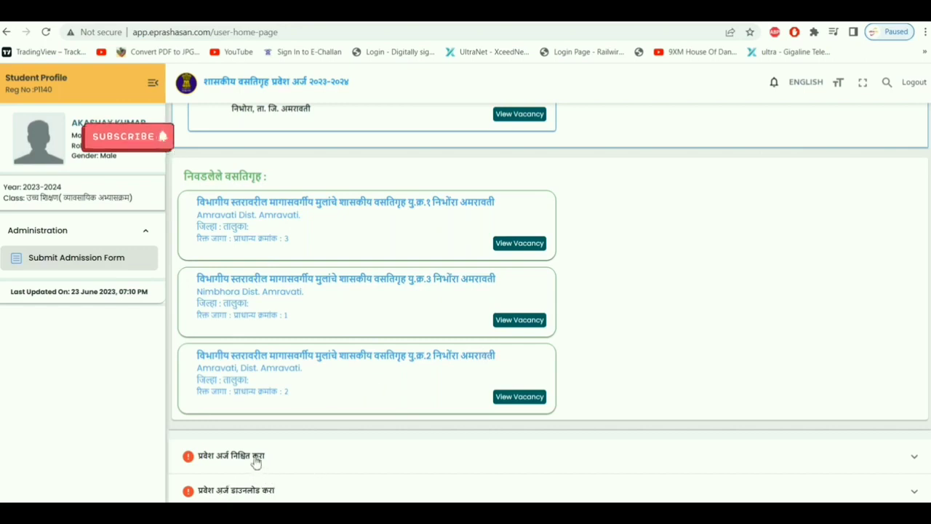
scroll(334, 405, "up", 2)
scroll(335, 405, "down", 1)
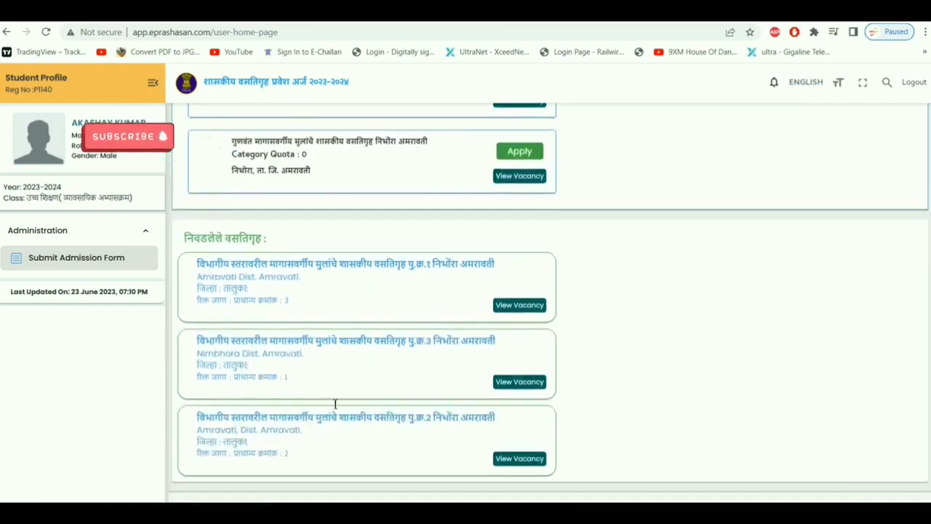
scroll(335, 409, "down", 1)
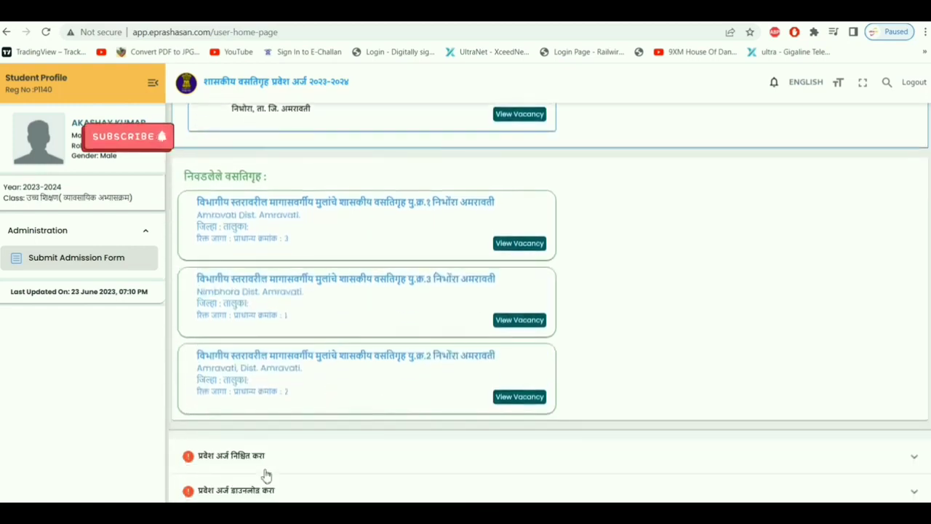
left_click(234, 463)
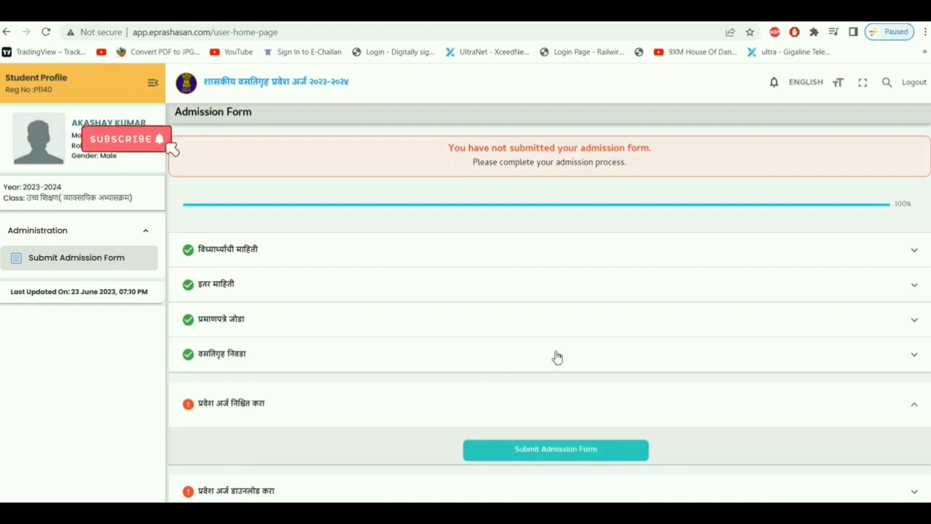
Review the completed student information section.
left_click(266, 260)
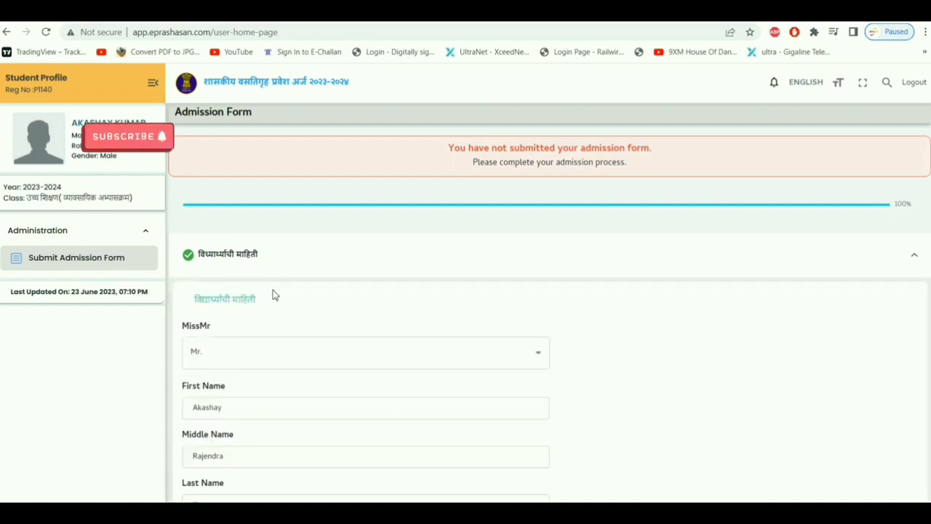
scroll(274, 294, "down", 5)
scroll(275, 307, "down", 5)
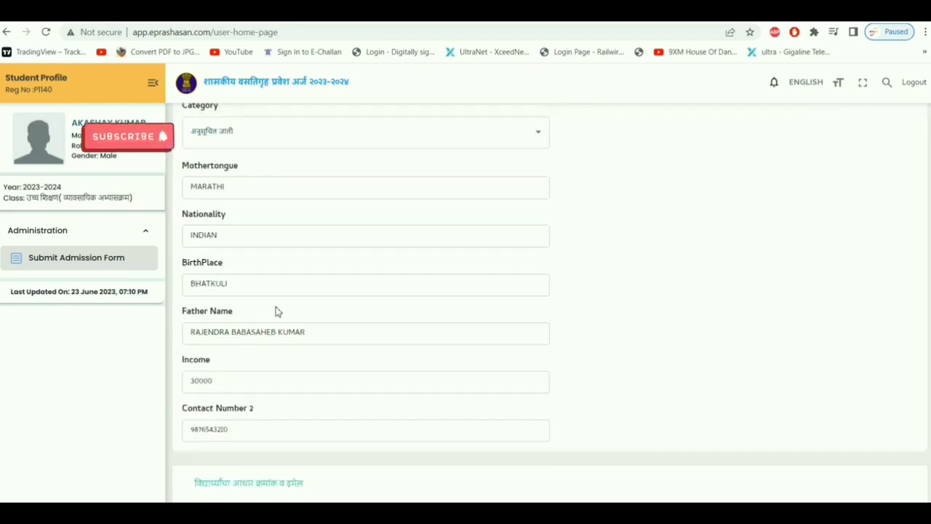
scroll(276, 309, "down", 2)
scroll(275, 311, "down", 4)
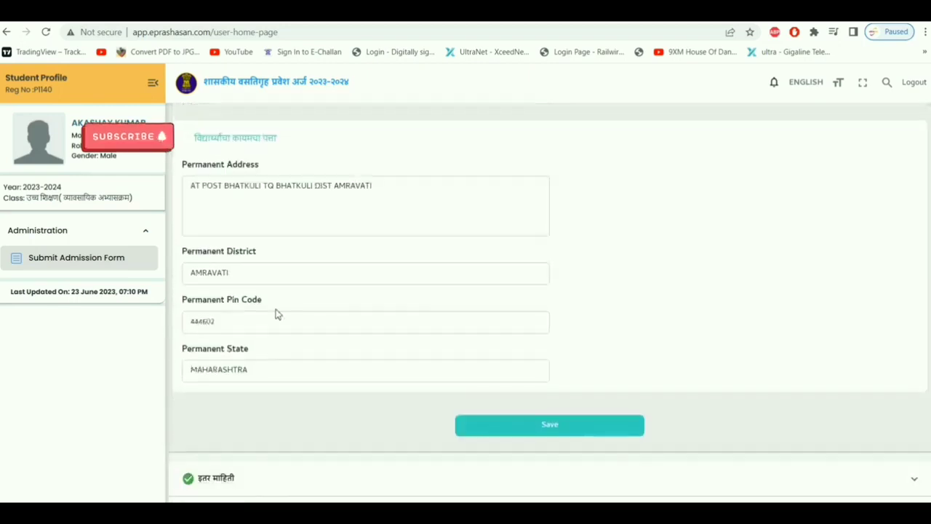
left_click(276, 310)
scroll(277, 310, "down", 1)
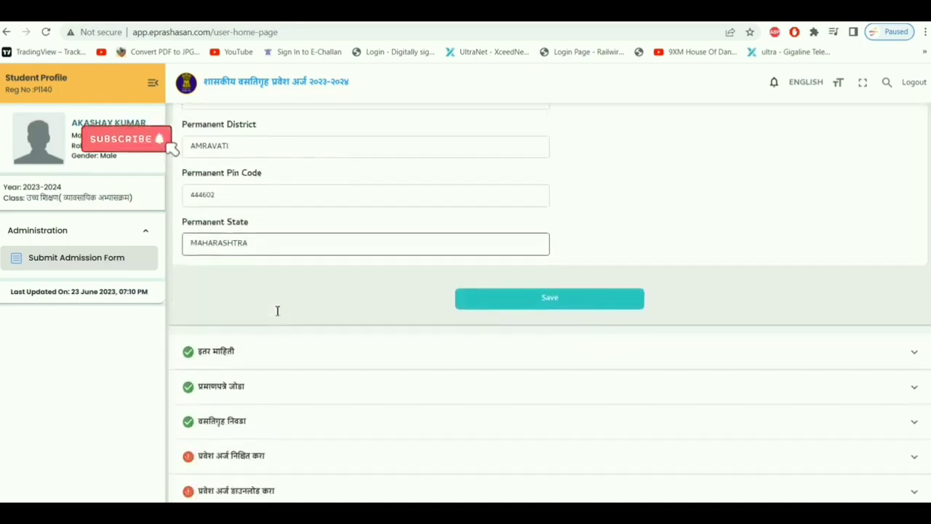
Review the completed other information section.
left_click(249, 352)
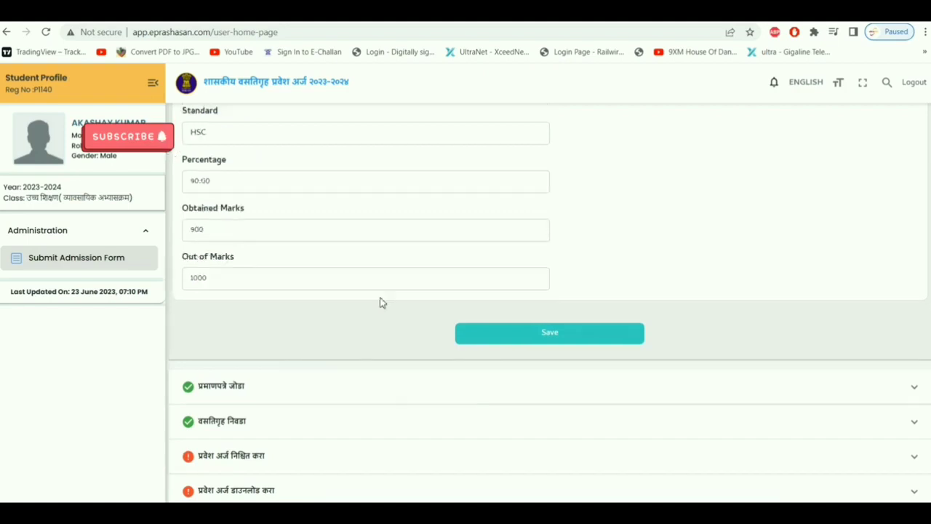
scroll(382, 300, "up", 5)
scroll(381, 299, "down", 2)
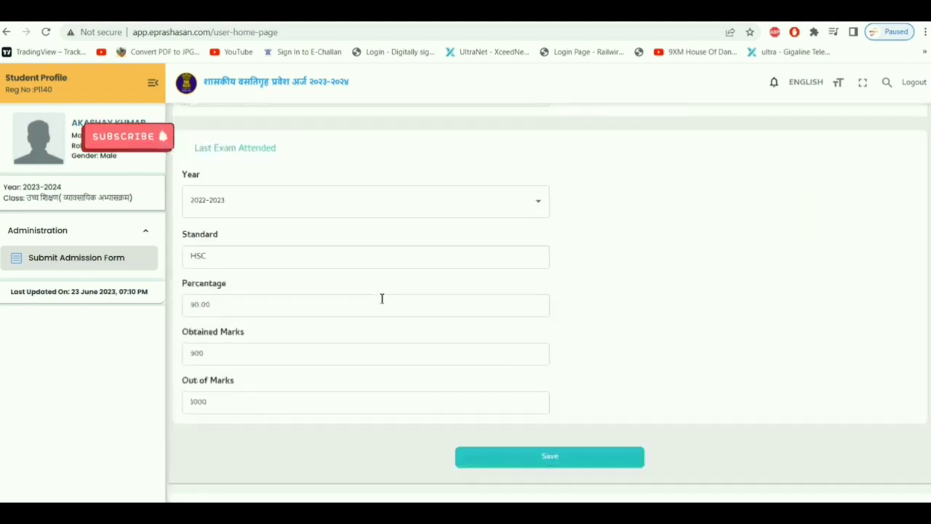
left_click(380, 299)
scroll(380, 299, "up", 5)
scroll(380, 300, "down", 8)
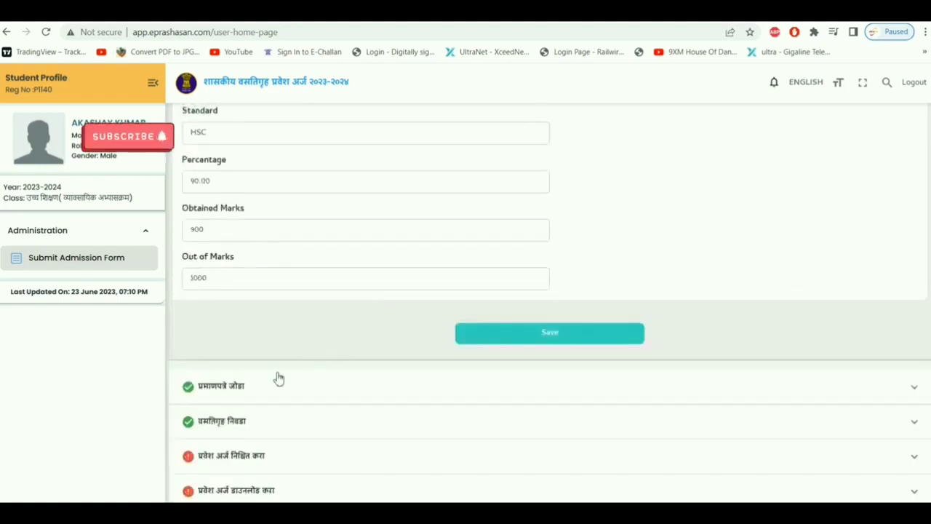
Check the certificate and selected-hostel sections, then submit the admission form.
left_click(262, 389)
scroll(366, 338, "down", 2)
scroll(407, 335, "down", 5)
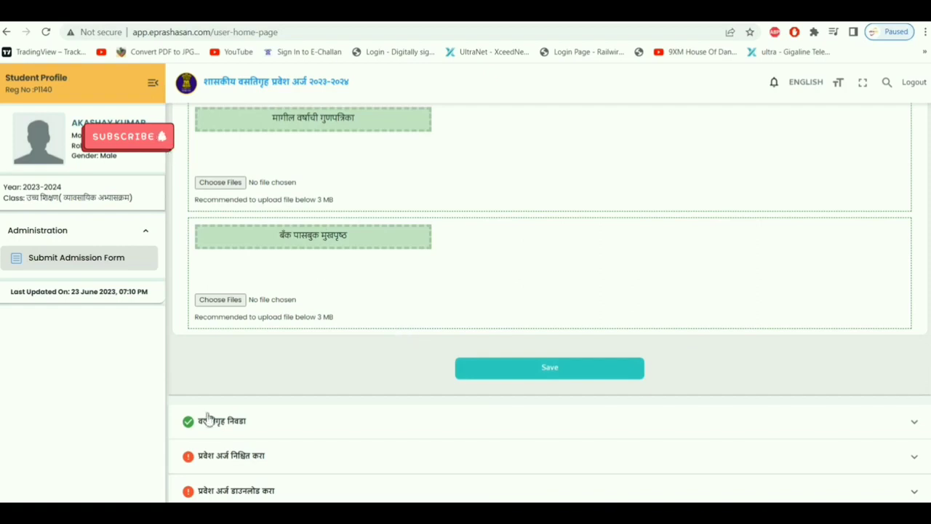
left_click(289, 429)
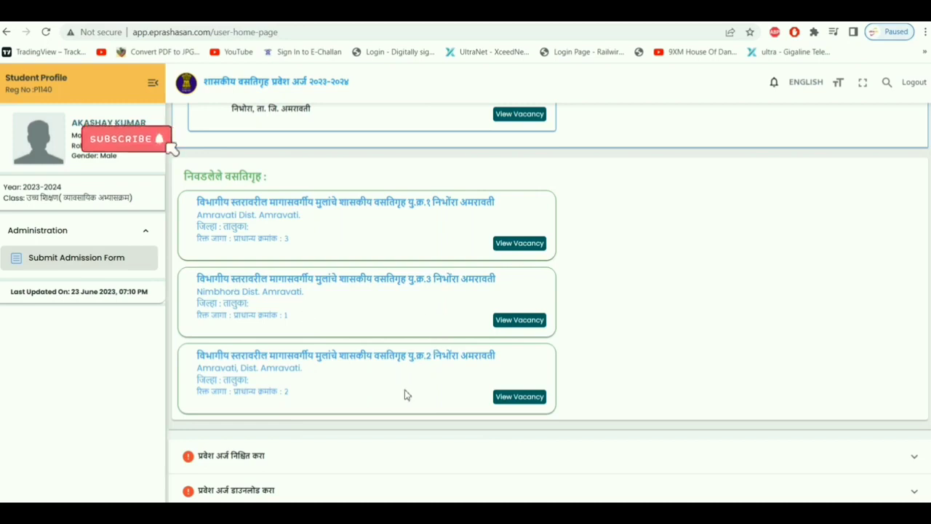
left_click(274, 460)
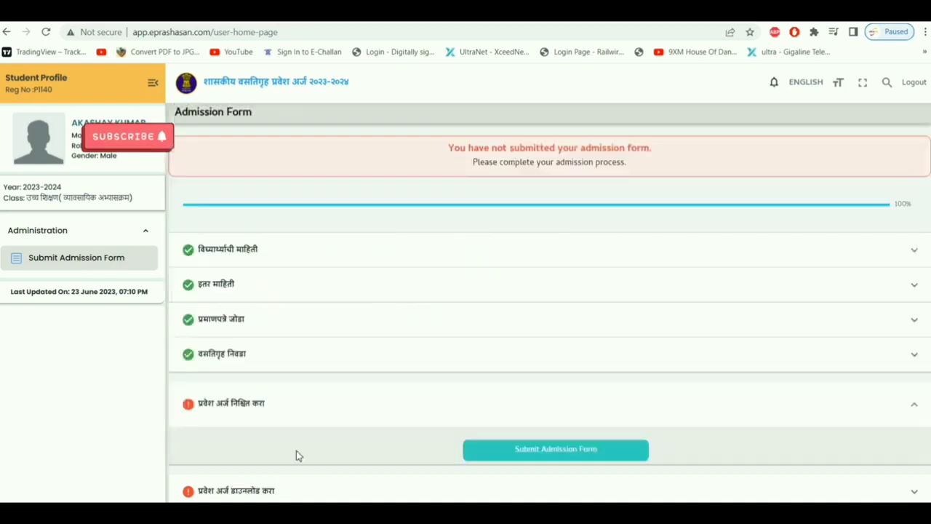
left_click(552, 452)
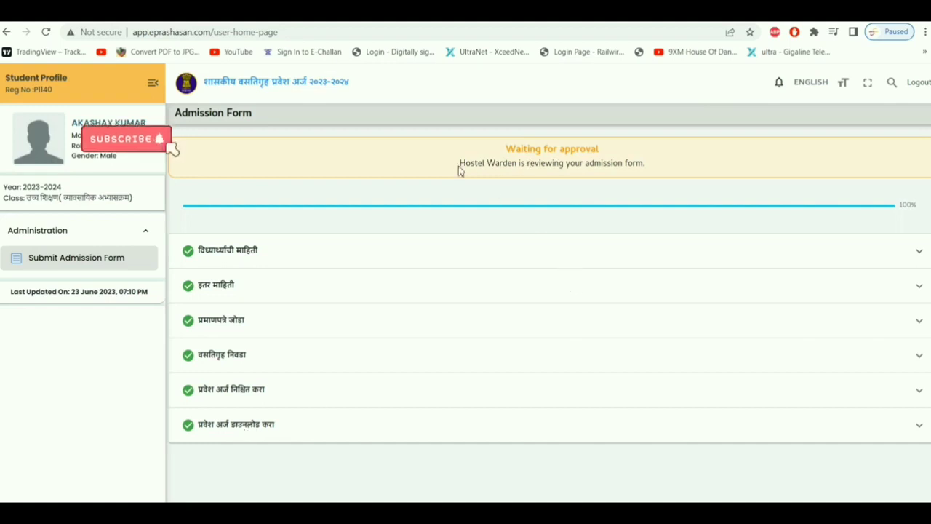
Read the 'Waiting for approval' status and expand the प्रवेश अर्ज डाउनलोड करा section.
left_click_drag(461, 167, 680, 167)
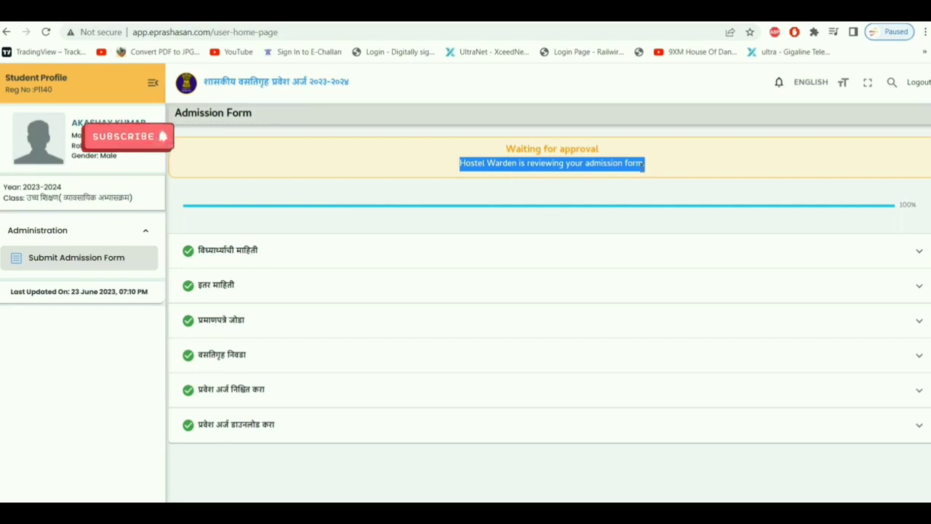
left_click(500, 200)
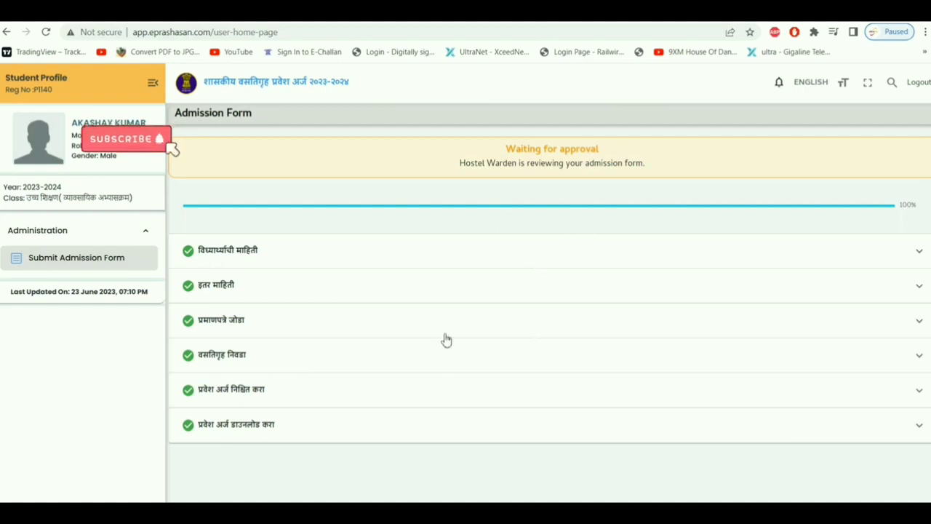
left_click(243, 428)
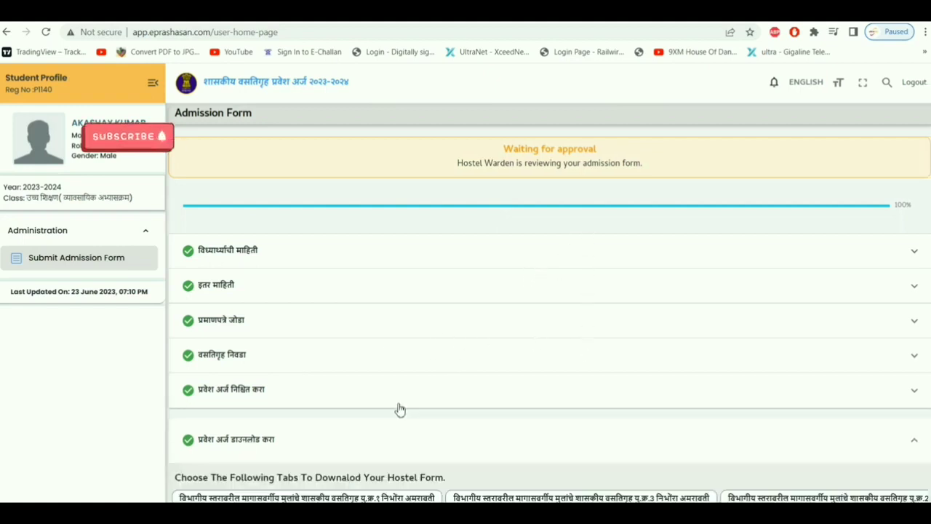
Scroll through the form preview, then show the Nimbhora Amravati unit 1 hostel's tab.
scroll(401, 409, "down", 3)
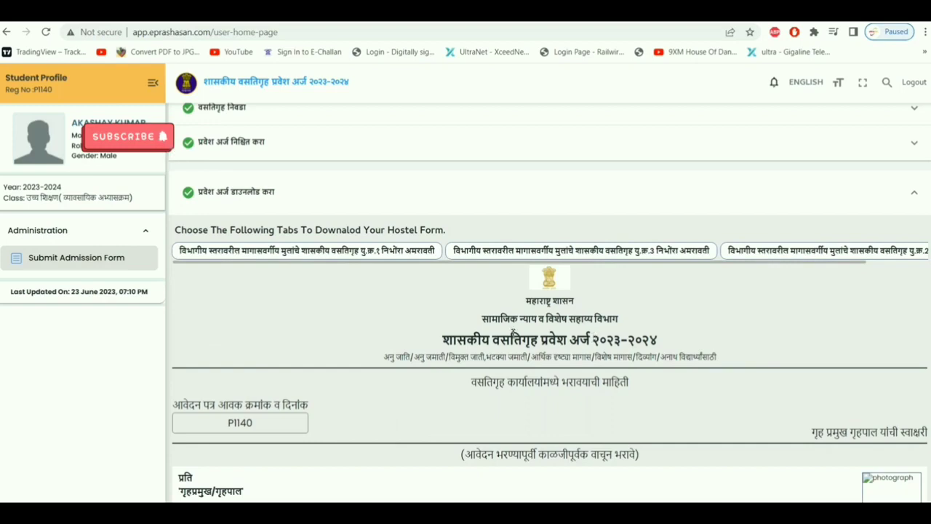
scroll(669, 344, "down", 2)
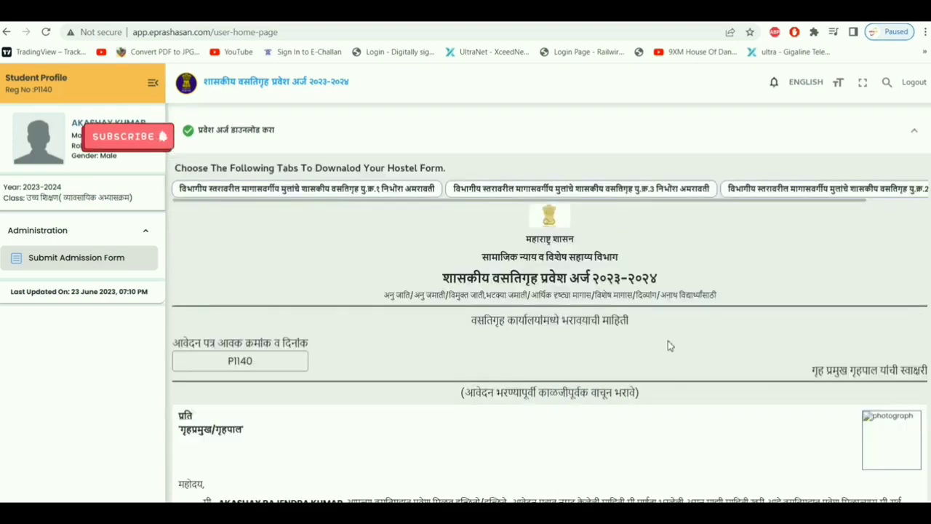
scroll(669, 344, "down", 8)
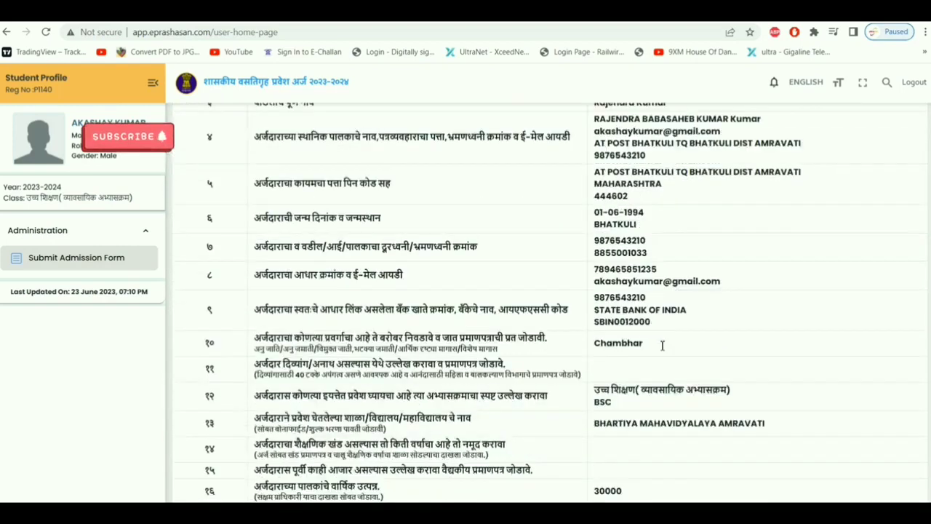
scroll(662, 345, "down", 1)
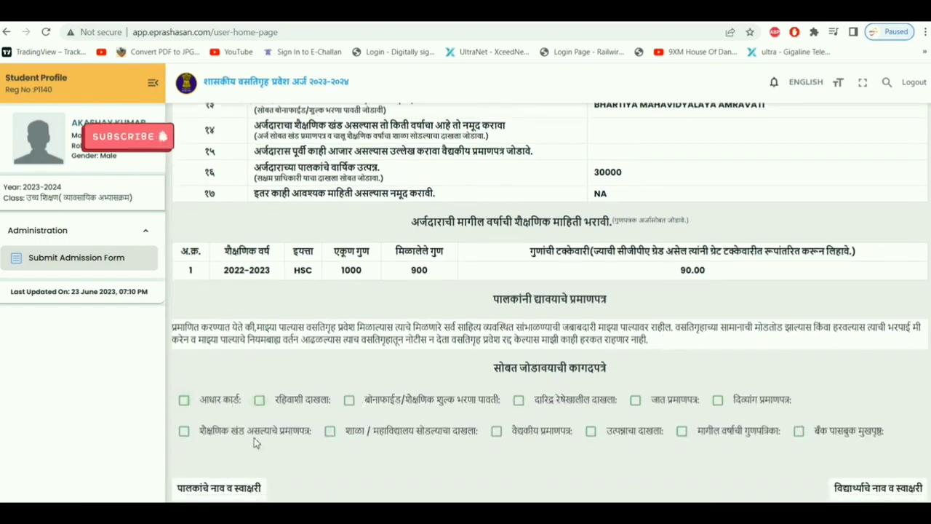
scroll(625, 361, "up", 10)
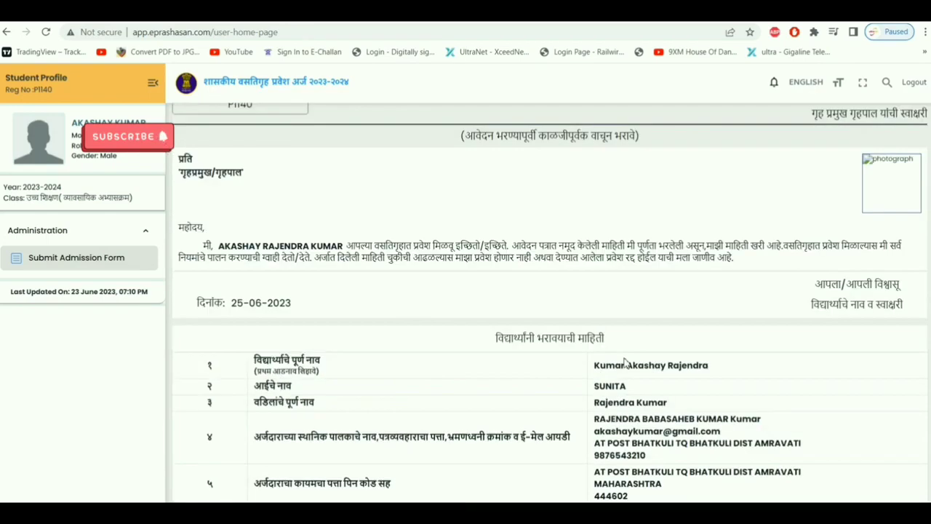
scroll(626, 361, "up", 5)
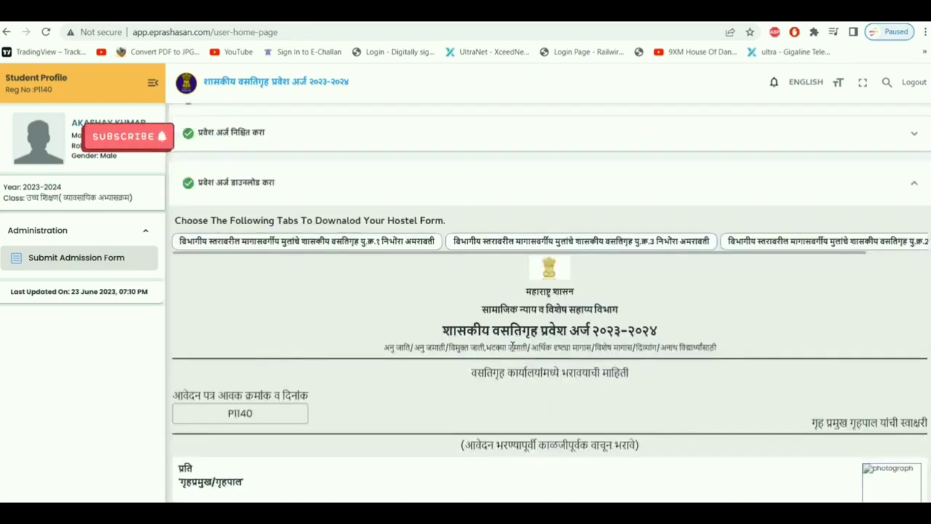
left_click(389, 247)
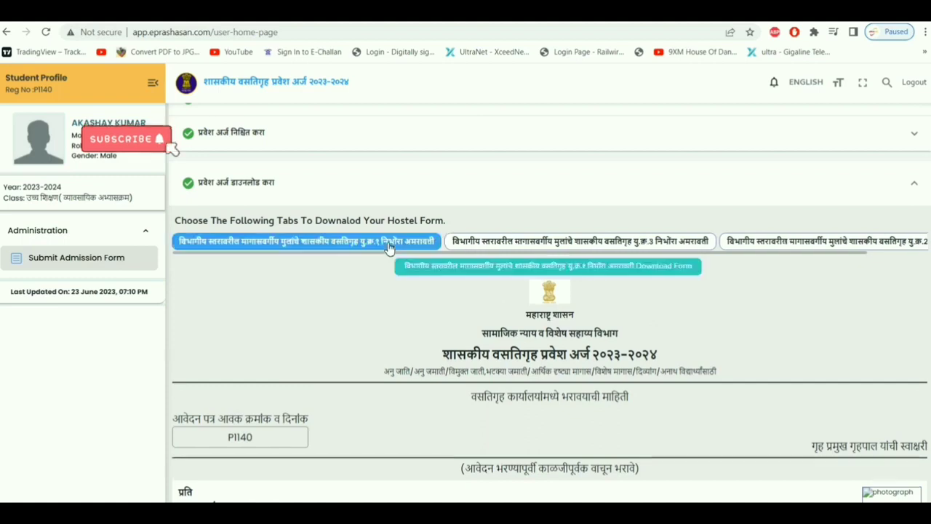
left_click(519, 272)
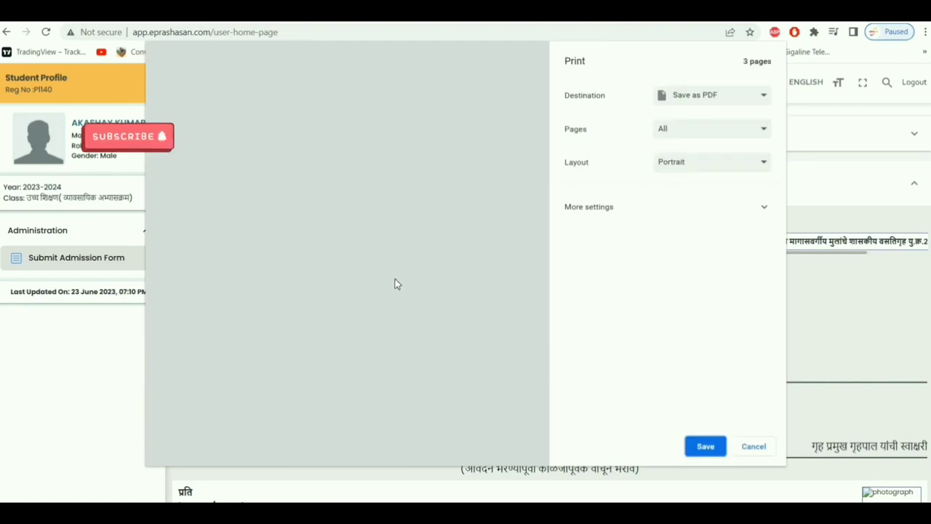
scroll(395, 283, "down", 3)
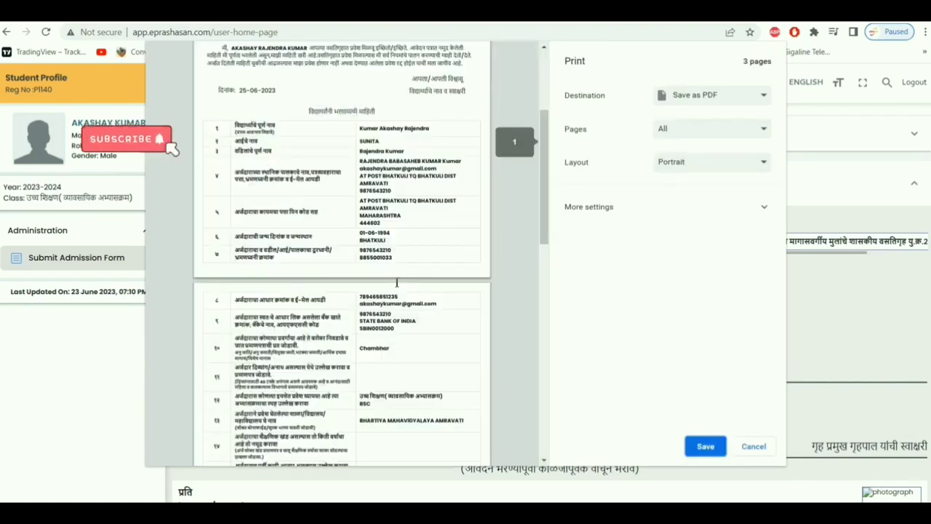
scroll(395, 287, "down", 3)
scroll(397, 288, "down", 2)
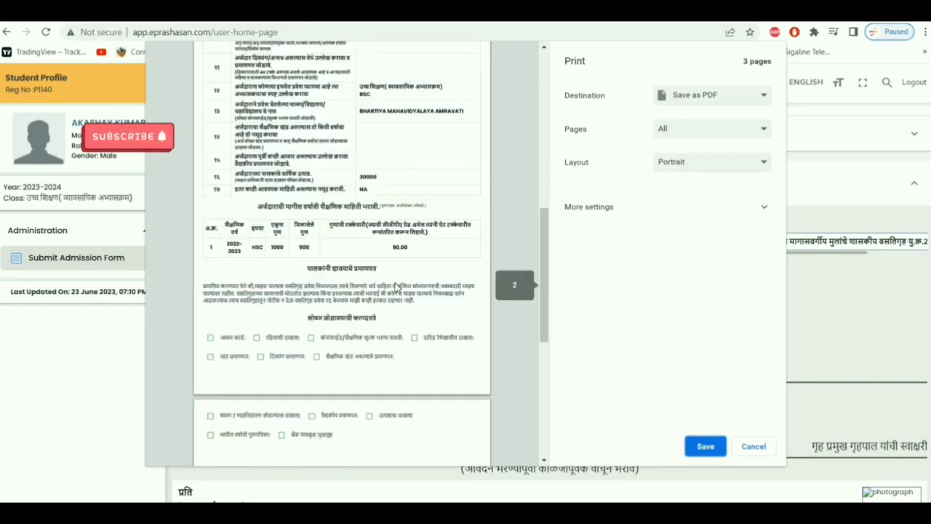
scroll(396, 288, "down", 5)
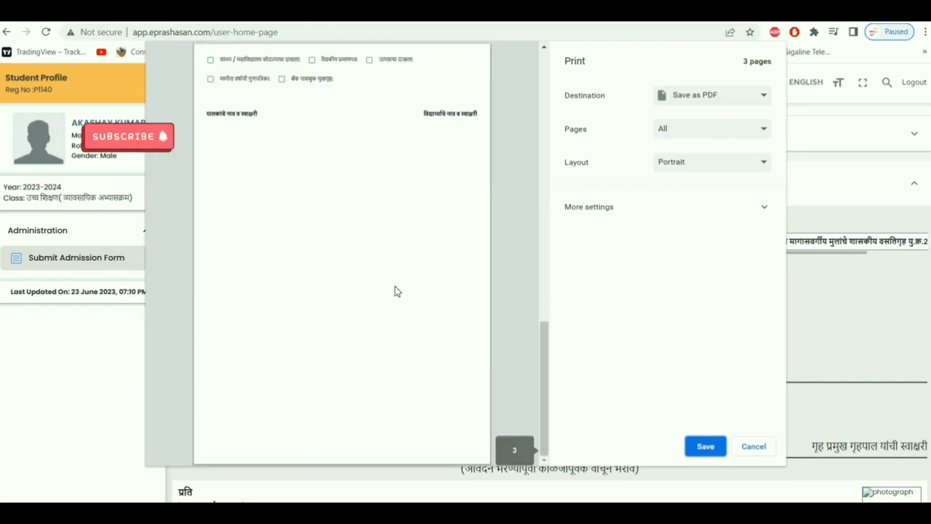
scroll(395, 290, "up", 15)
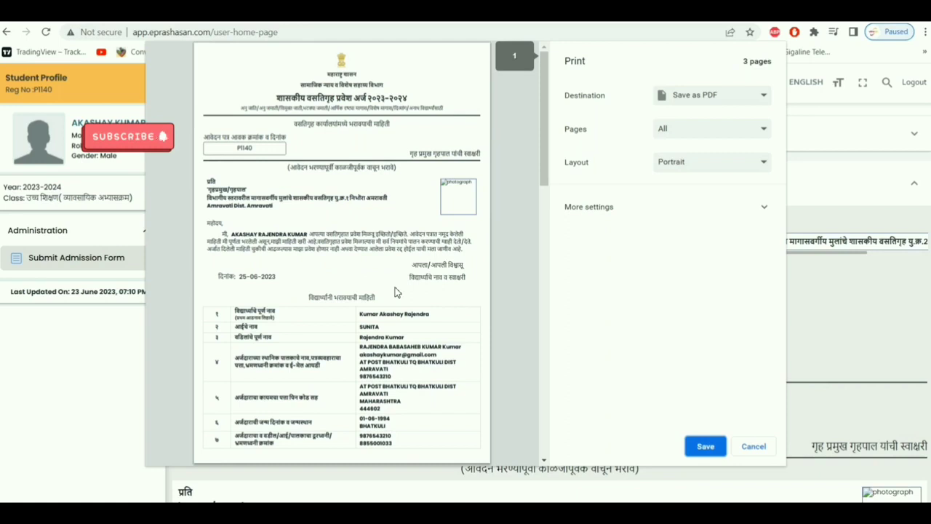
scroll(397, 290, "down", 8)
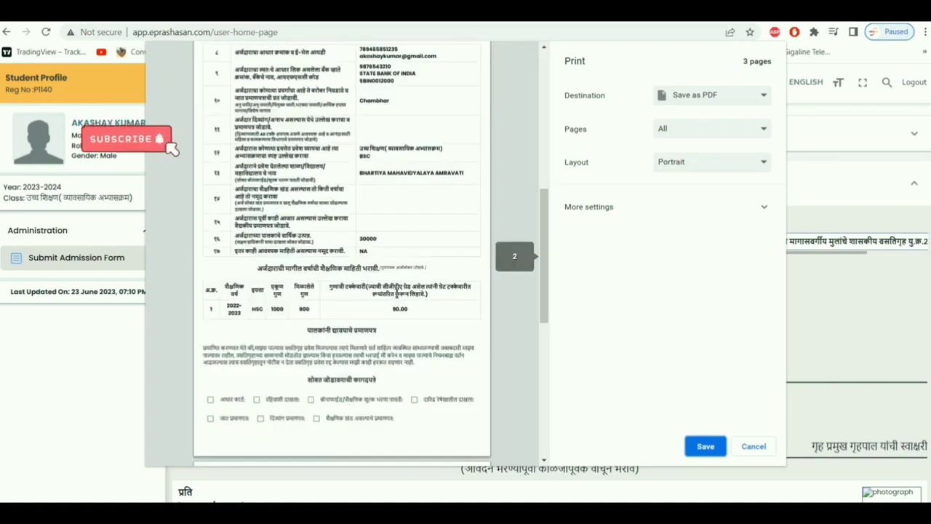
scroll(396, 297, "down", 2)
scroll(394, 298, "down", 1)
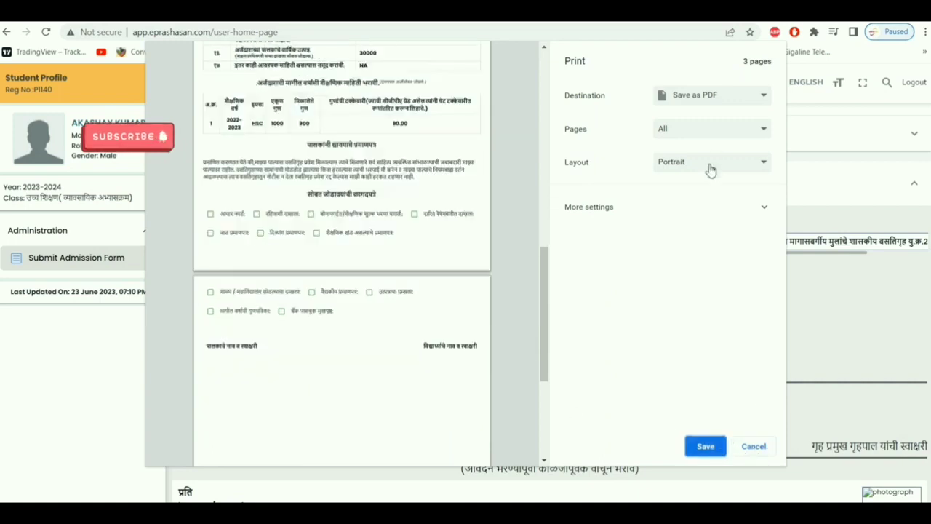
left_click(753, 447)
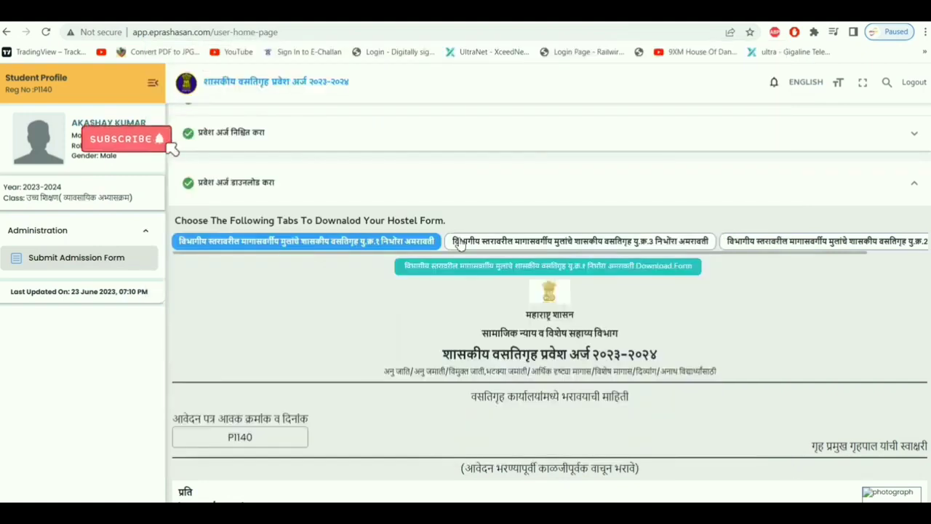
Download the यु.क्र.3 hostel form and cancel the Save as PDF preview.
left_click(579, 246)
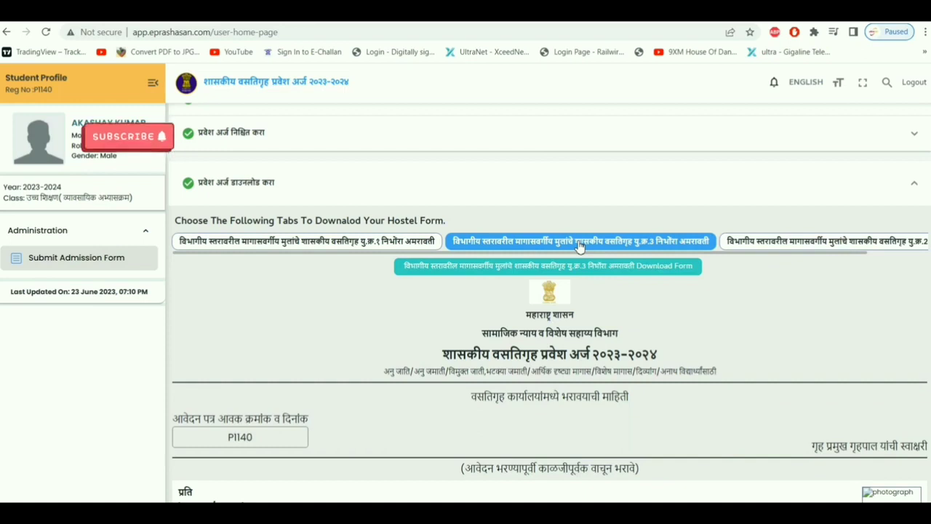
left_click(662, 269)
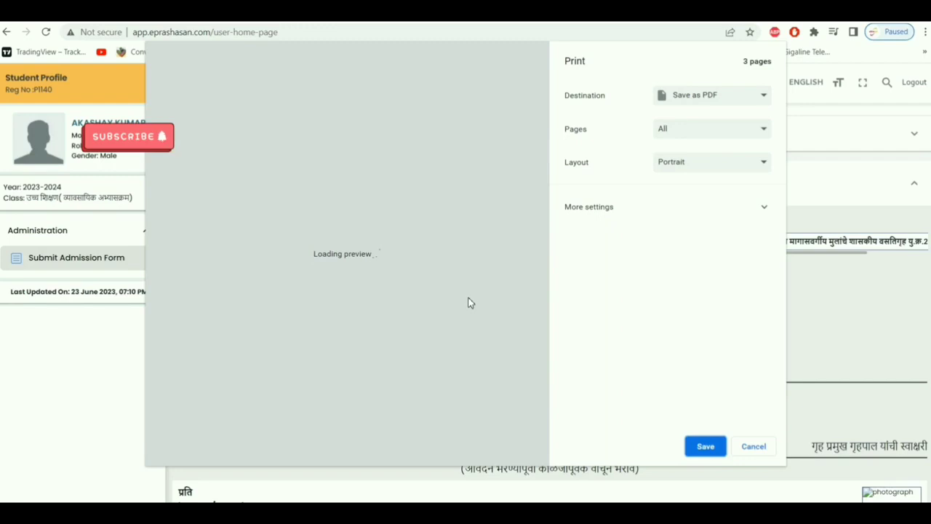
scroll(470, 304, "down", 15)
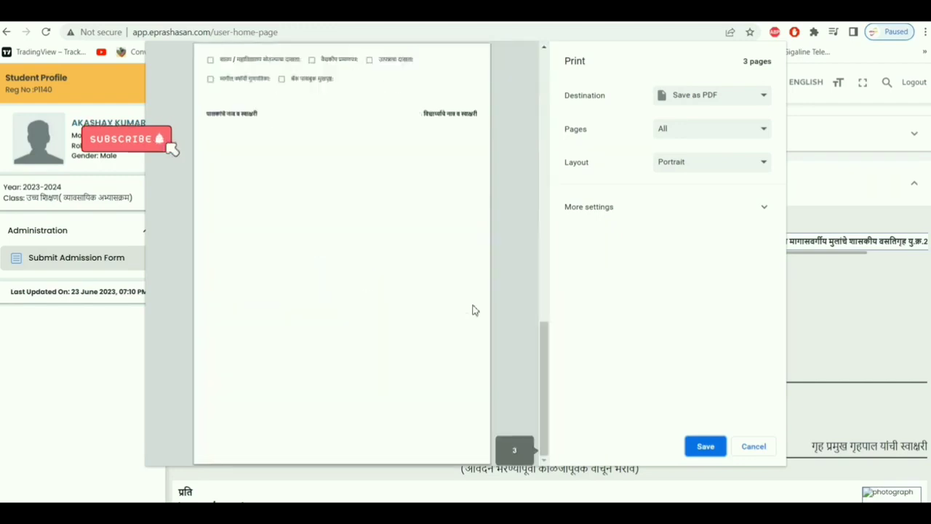
left_click(754, 445)
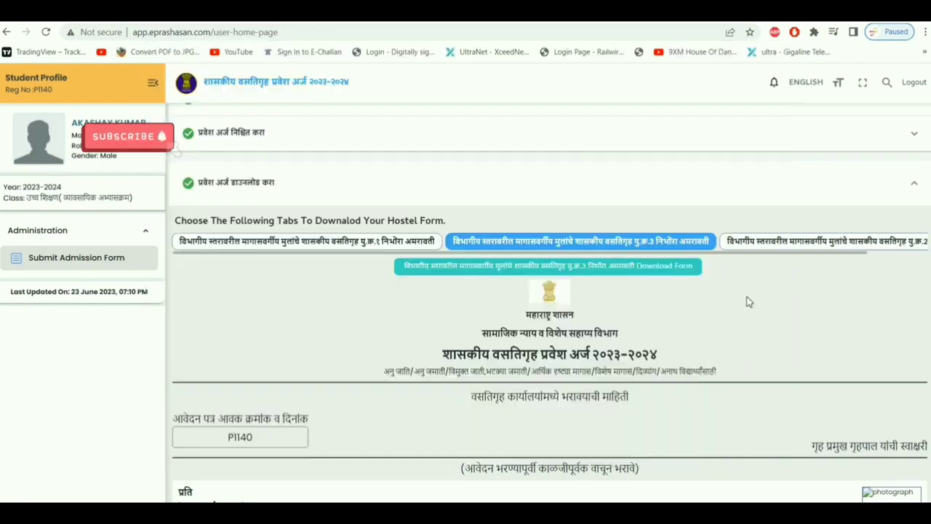
Show the third hostel's form, यु.क्र.2 निभोरा अमरावती.
left_click(820, 245)
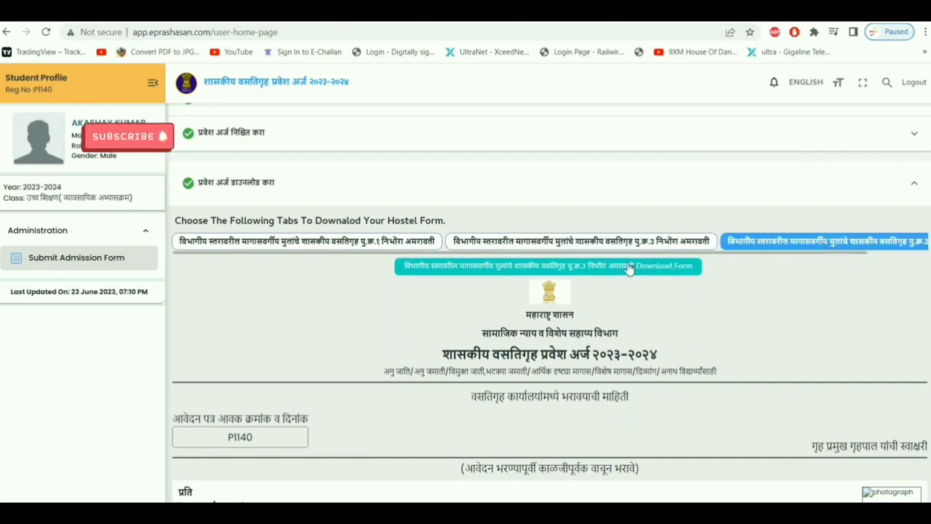
scroll(634, 271, "down", 2)
scroll(527, 343, "up", 5)
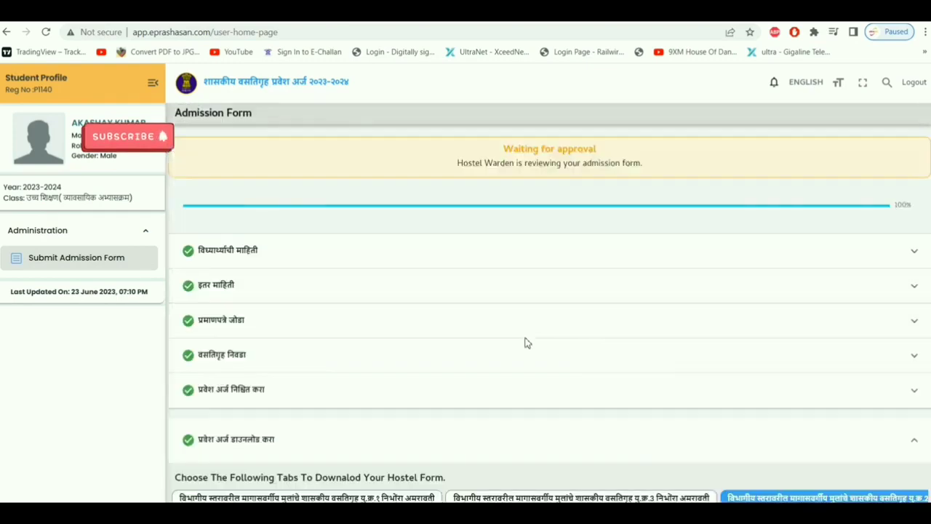
Collapse and re-expand the Administration menu, then highlight the warden-review status line.
left_click(56, 237)
left_click(58, 240)
left_click_drag(461, 160, 702, 166)
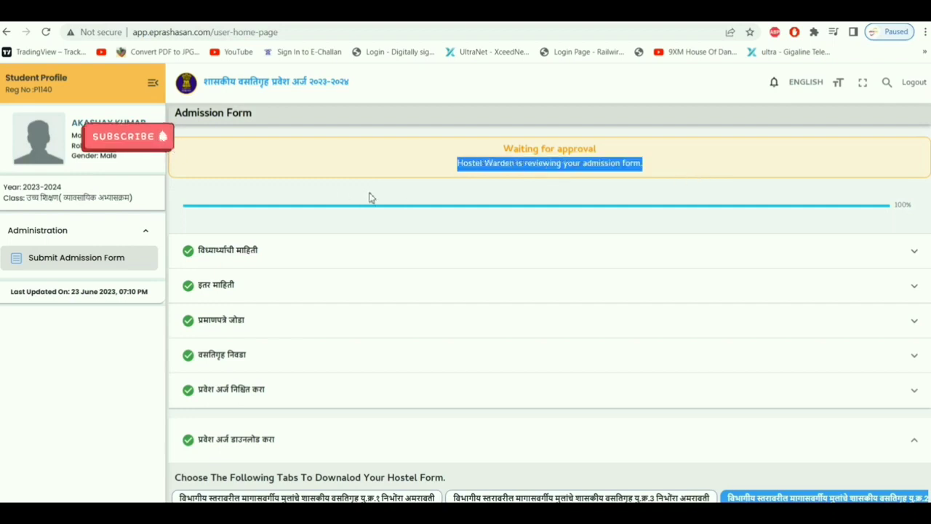
Expand and collapse the इतर माहिती section to check the bank details.
scroll(435, 289, "down", 2)
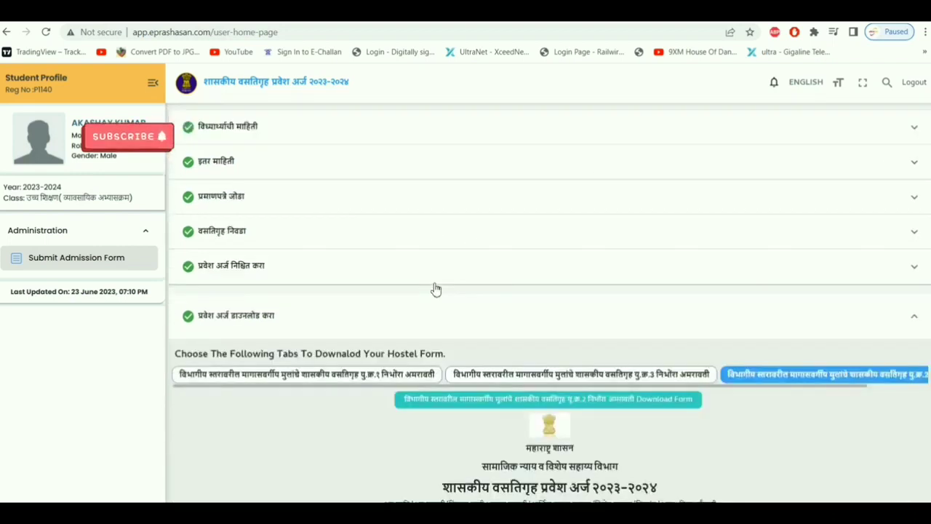
scroll(436, 289, "down", 2)
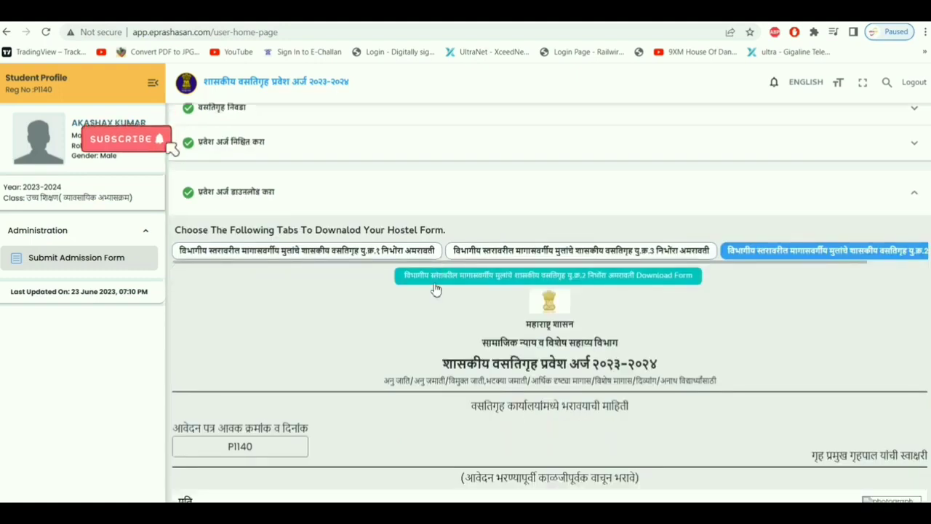
scroll(436, 289, "down", 1)
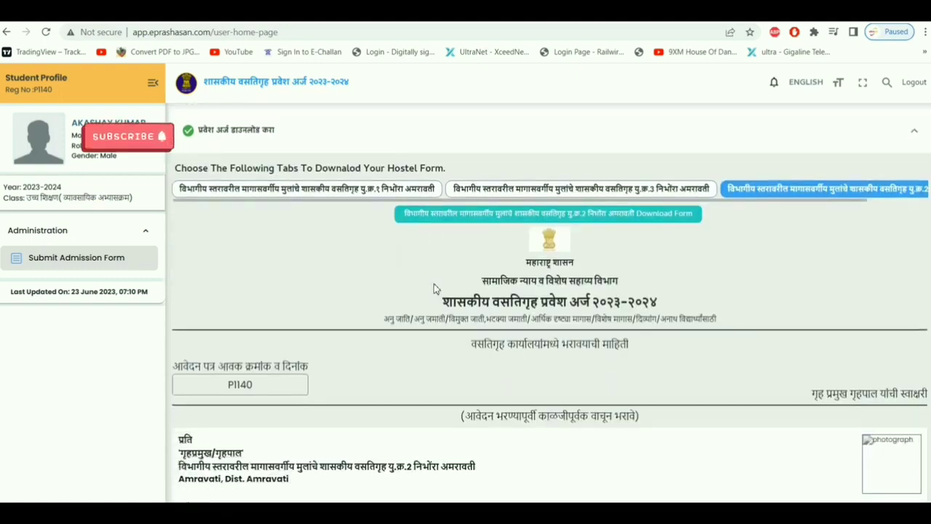
scroll(433, 288, "up", 5)
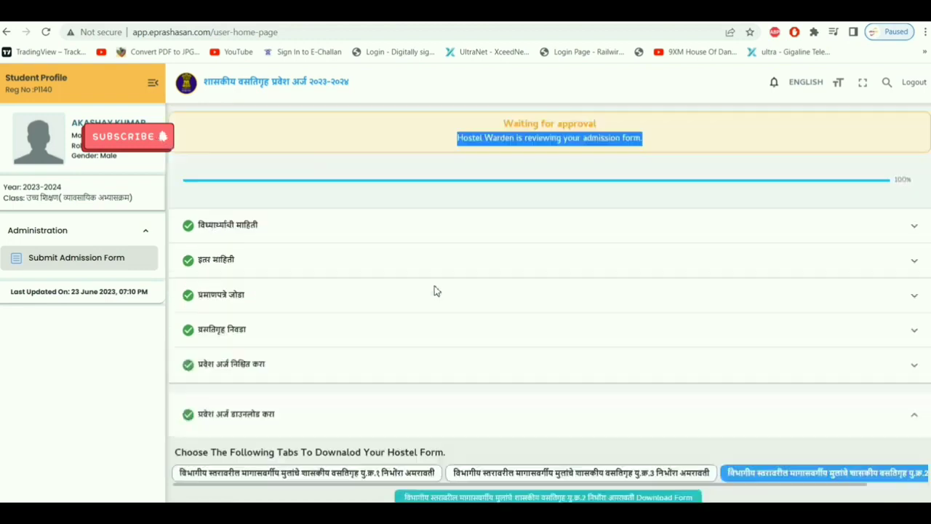
left_click(447, 297)
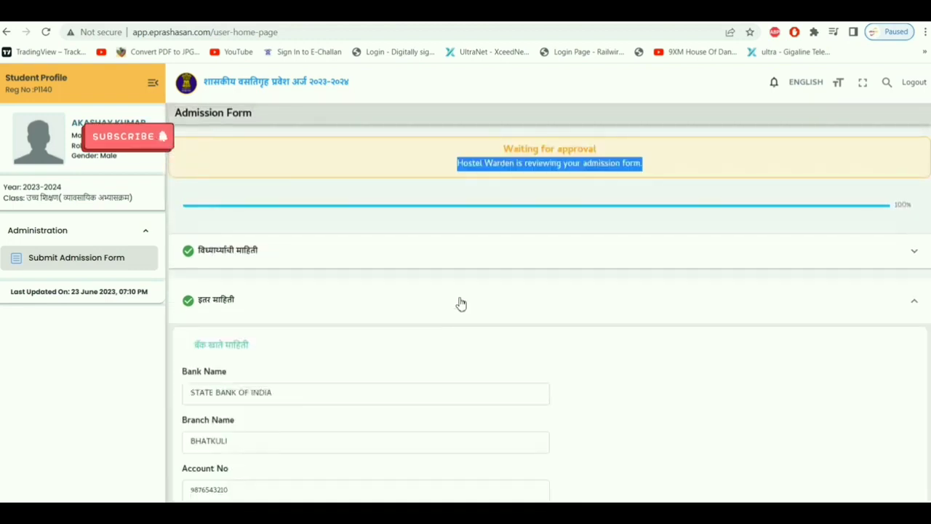
left_click(461, 304)
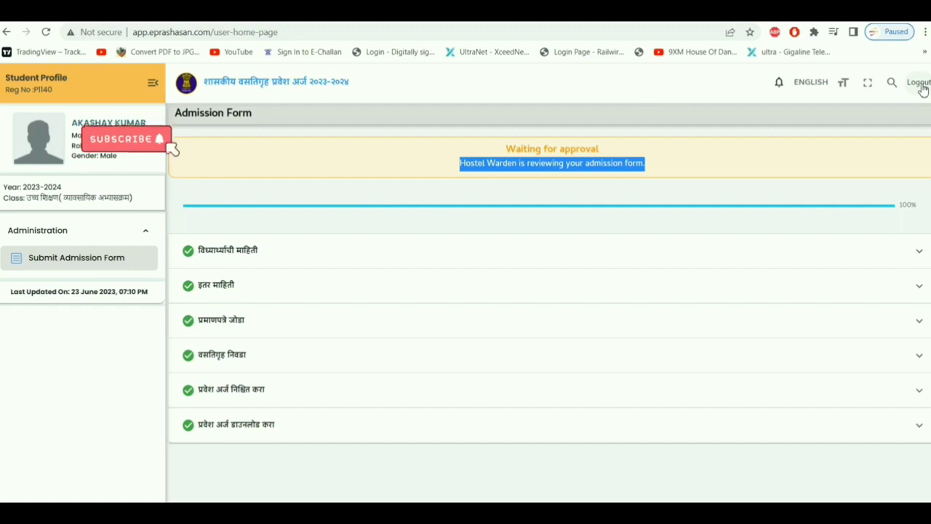
Log out of the student account and return to the mobile-number login page.
left_click(920, 83)
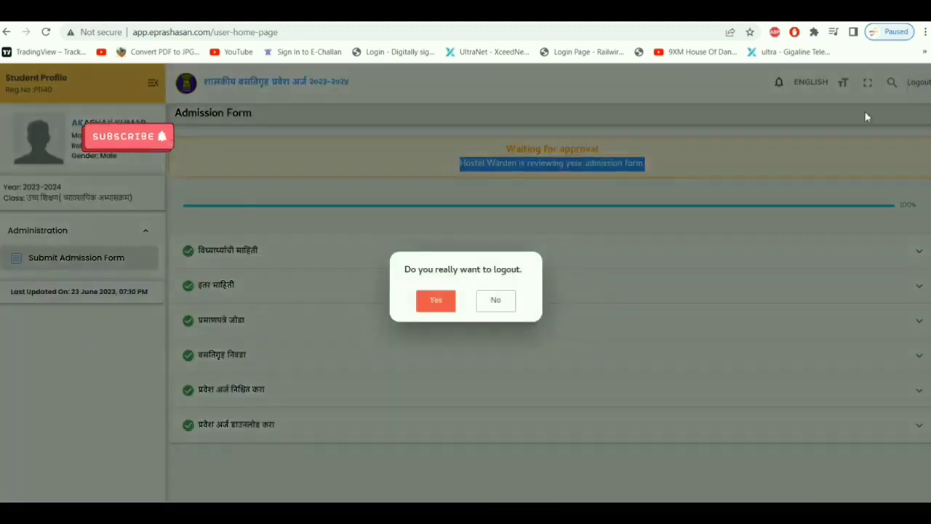
left_click(437, 301)
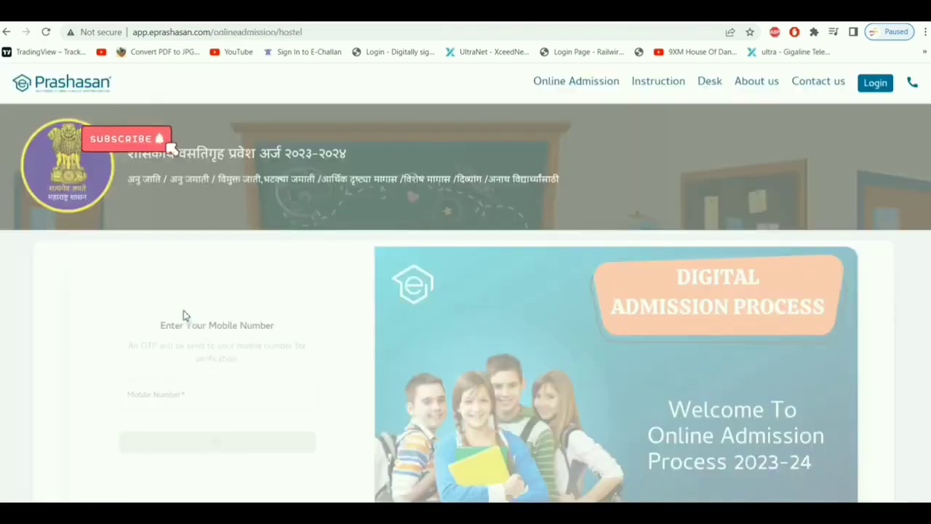
scroll(619, 281, "down", 1)
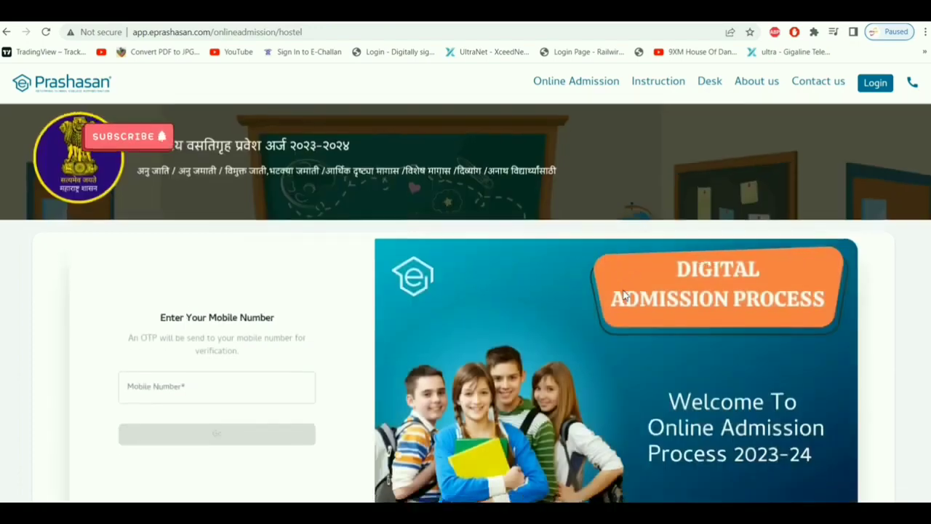
scroll(624, 293, "up", 1)
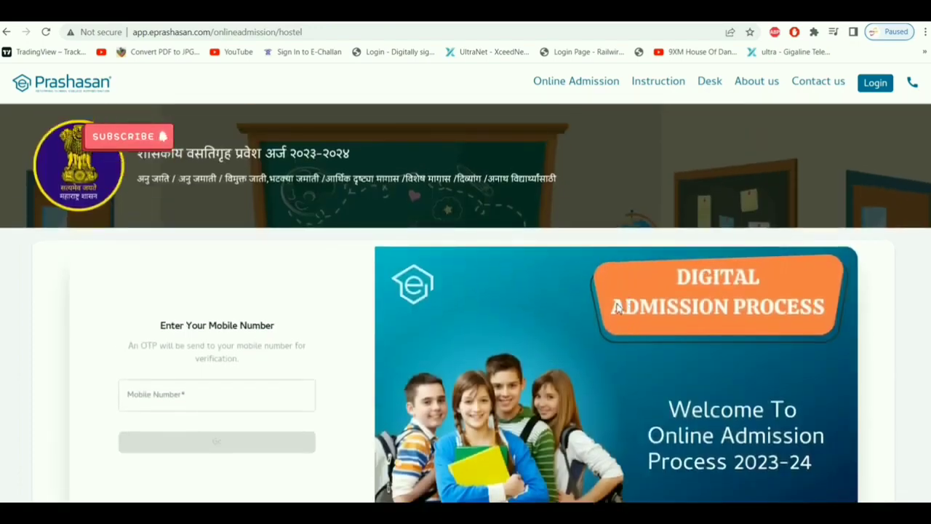